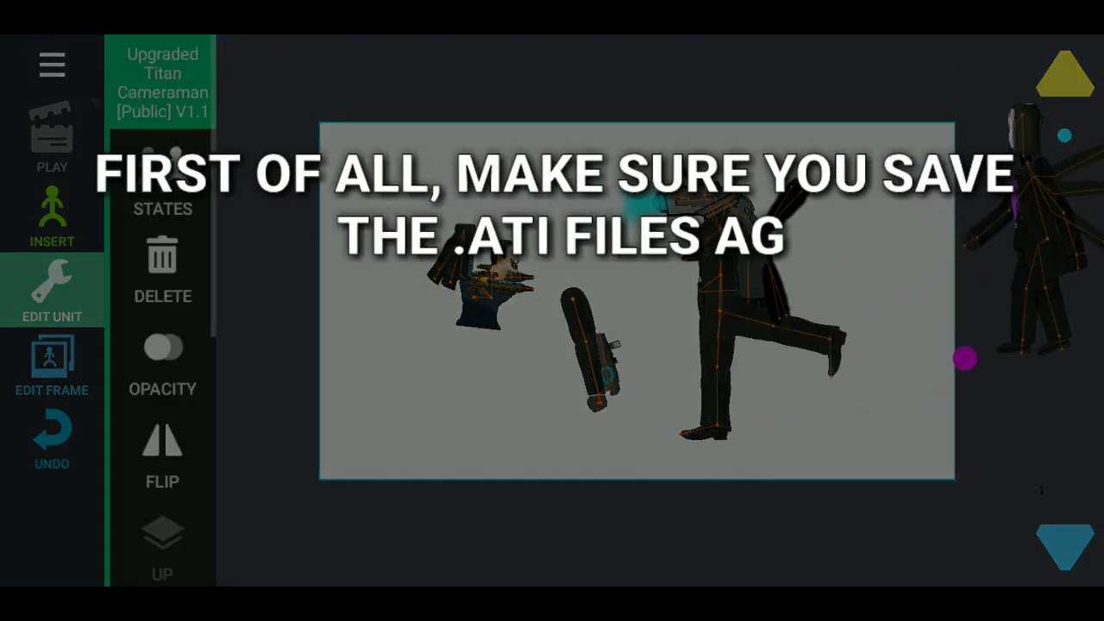
# Step: Select the Titan Cameraman arm unit to bring back the gun-armed toilet and TV man scene
pyautogui.click(591, 349)
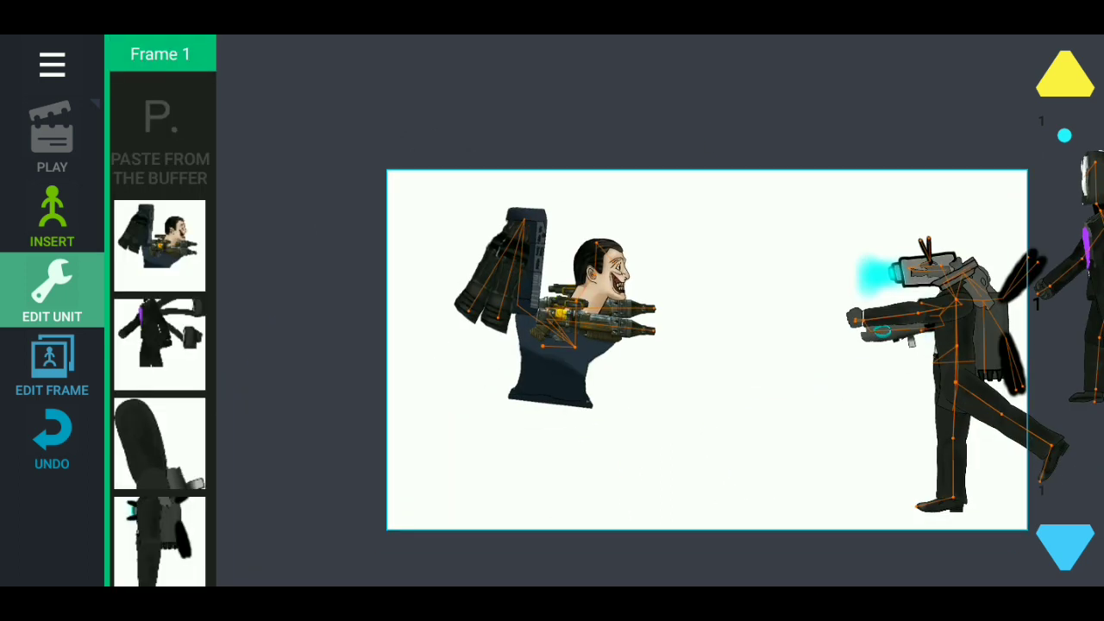
# Step: Move the toilet to the top-right corner and browse the Common packs, opening squidgame
pyautogui.click(552, 310)
pyautogui.moveTo(552, 468); pyautogui.dragTo(1032, 246)
pyautogui.click(52, 220)
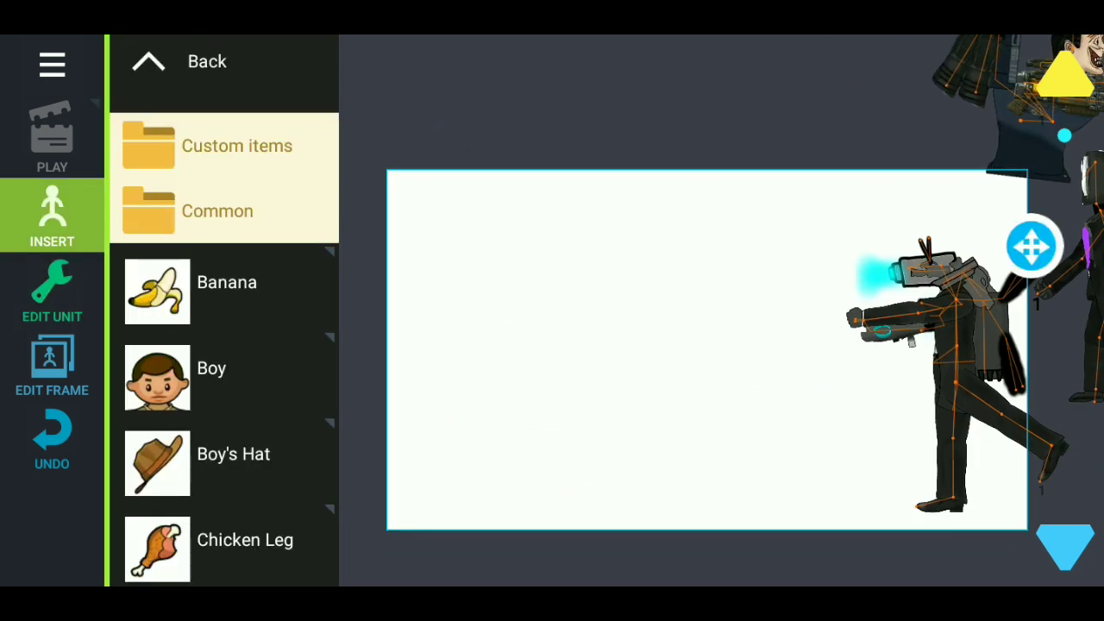
pyautogui.click(217, 212)
pyautogui.scroll(-5, 224, 311)
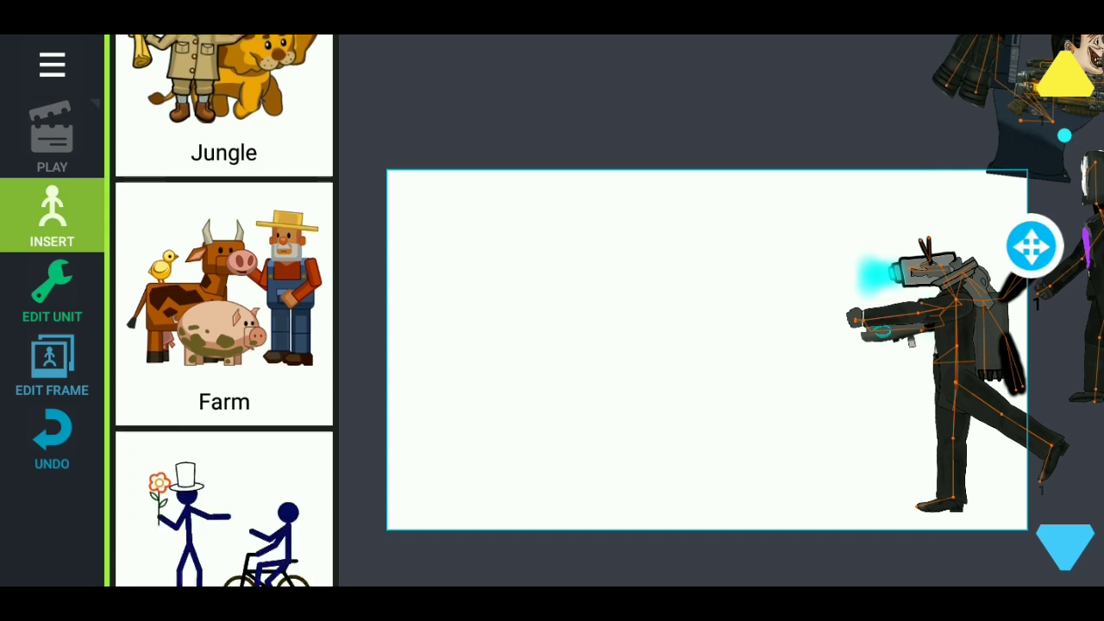
pyautogui.scroll(-10, 225, 310)
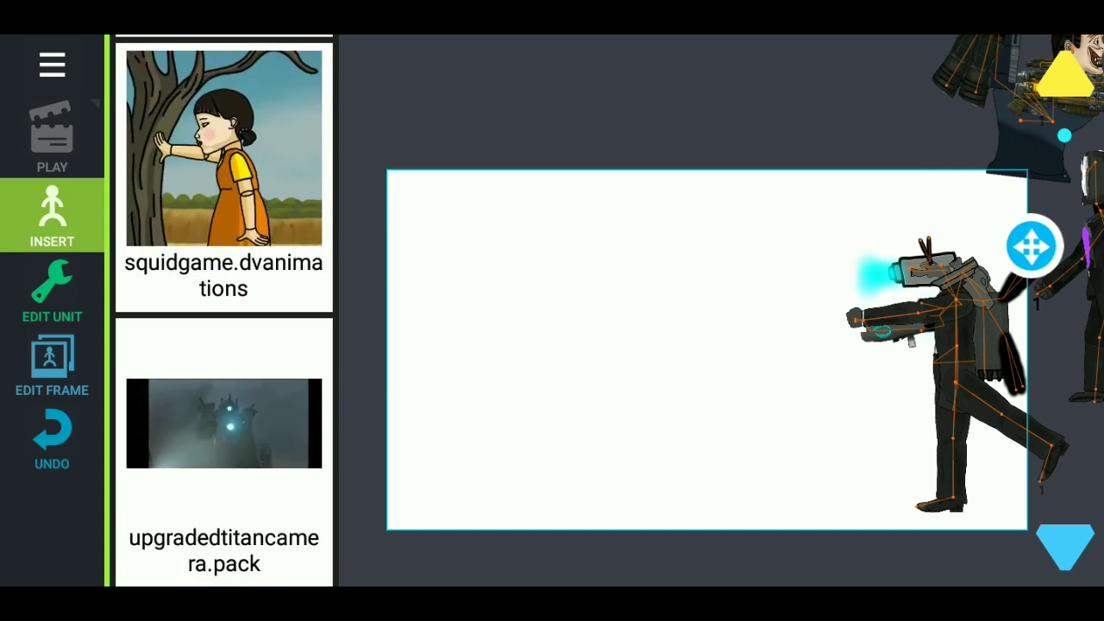
pyautogui.click(224, 173)
# Step: Go back to the pack list, open agent.test and insert a Cameraman figure
pyautogui.scroll(-3, 225, 345)
pyautogui.scroll(4, 224, 345)
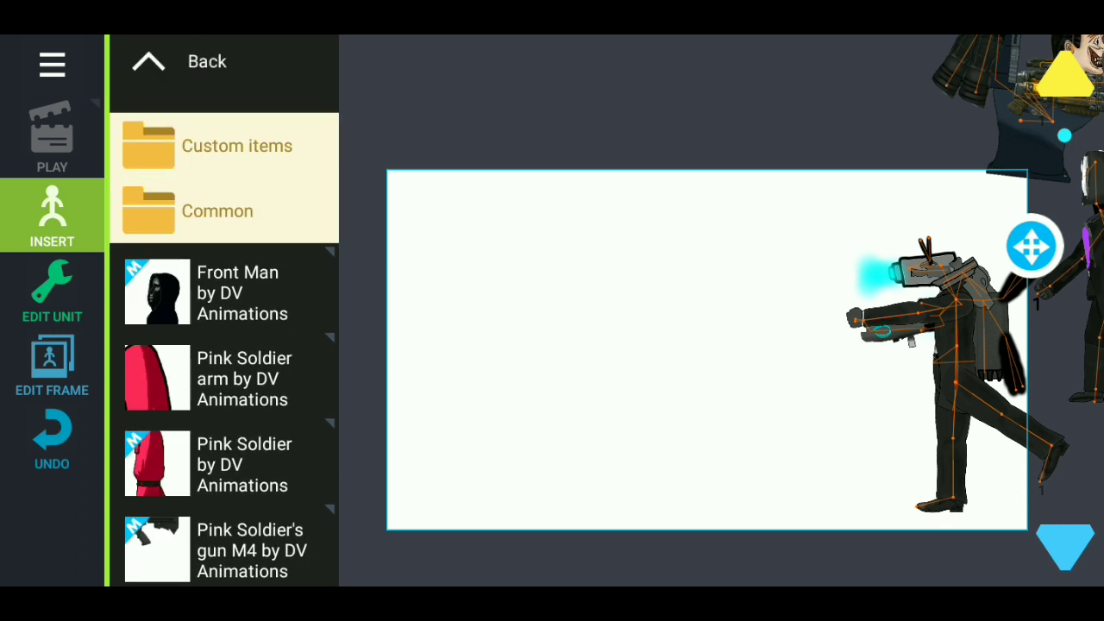
pyautogui.click(207, 61)
pyautogui.scroll(-6, 225, 311)
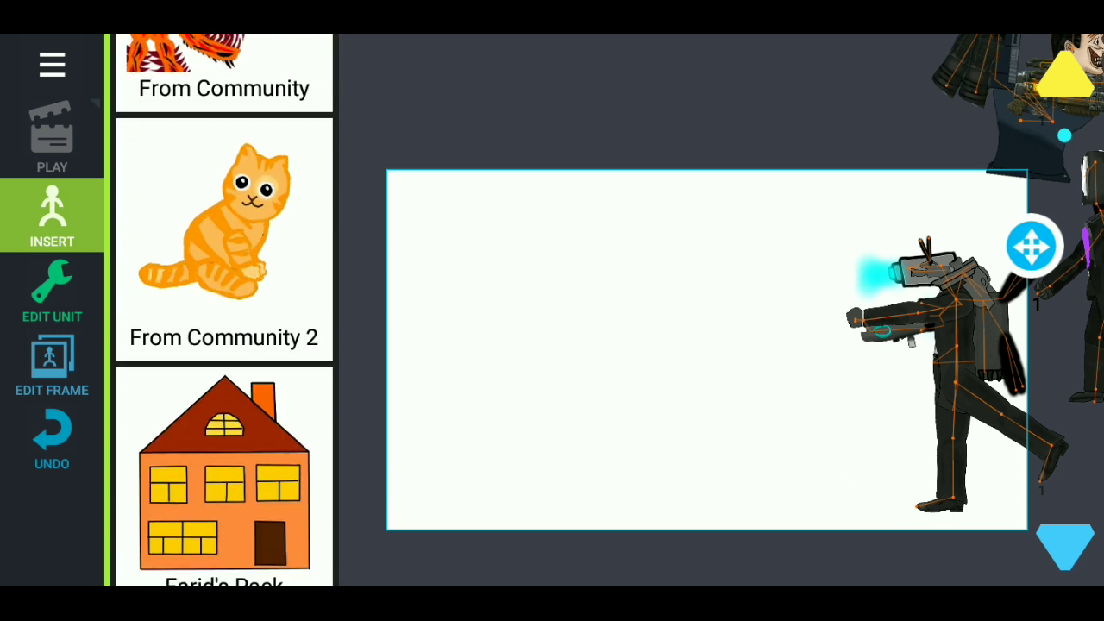
pyautogui.scroll(-10, 225, 310)
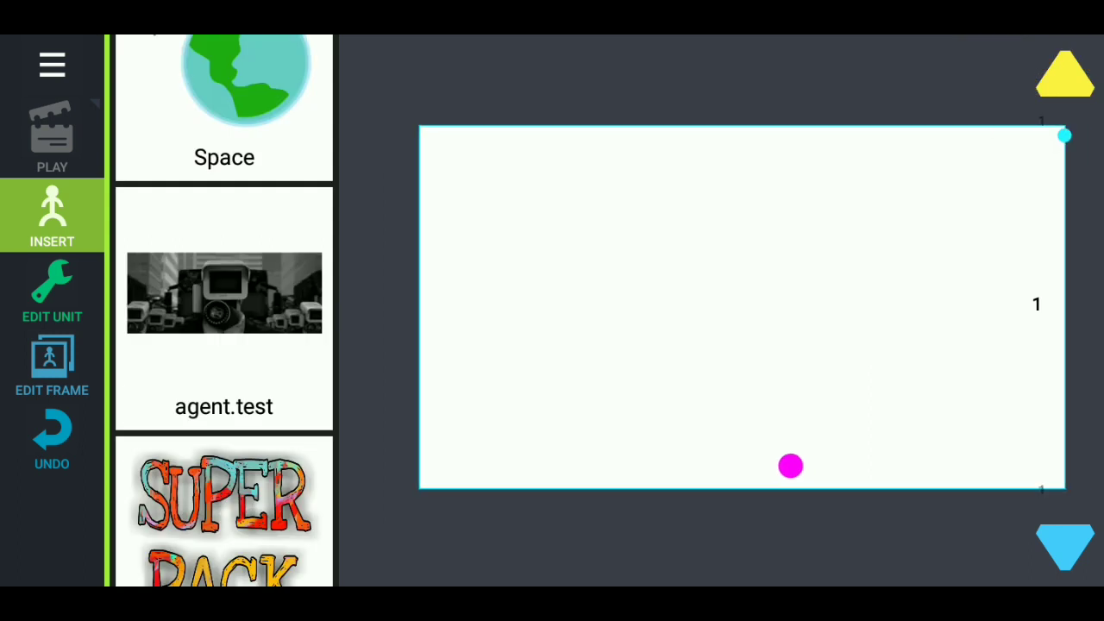
pyautogui.click(224, 345)
pyautogui.click(224, 292)
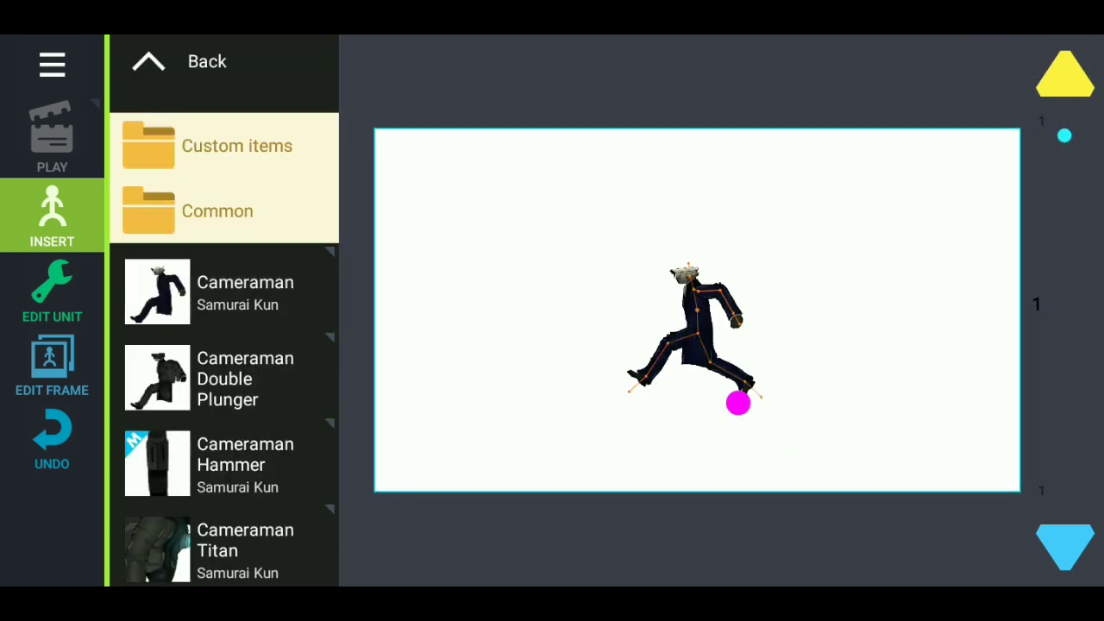
# Step: Move the Cameraman to the top-left and add a Cameraman Double Plunger beside it
pyautogui.moveTo(686, 475)
pyautogui.mouseDown()
pyautogui.moveTo(517, 394)
pyautogui.moveTo(467, 314)
pyautogui.mouseUp()
pyautogui.click(225, 377)
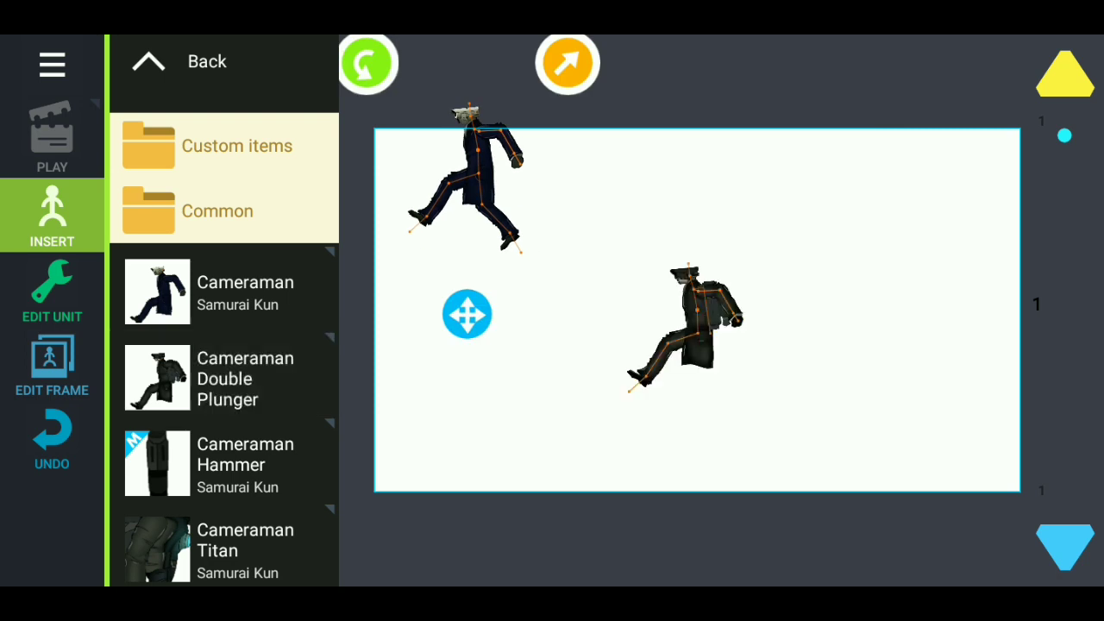
pyautogui.moveTo(687, 472)
pyautogui.mouseDown()
pyautogui.moveTo(638, 326)
pyautogui.moveTo(591, 328)
pyautogui.moveTo(606, 341)
pyautogui.mouseUp()
# Step: Add a Cameraman Hammer, undo the accidental rotation, and insert a Cameraman Titan
pyautogui.scroll(3, 554, 564)
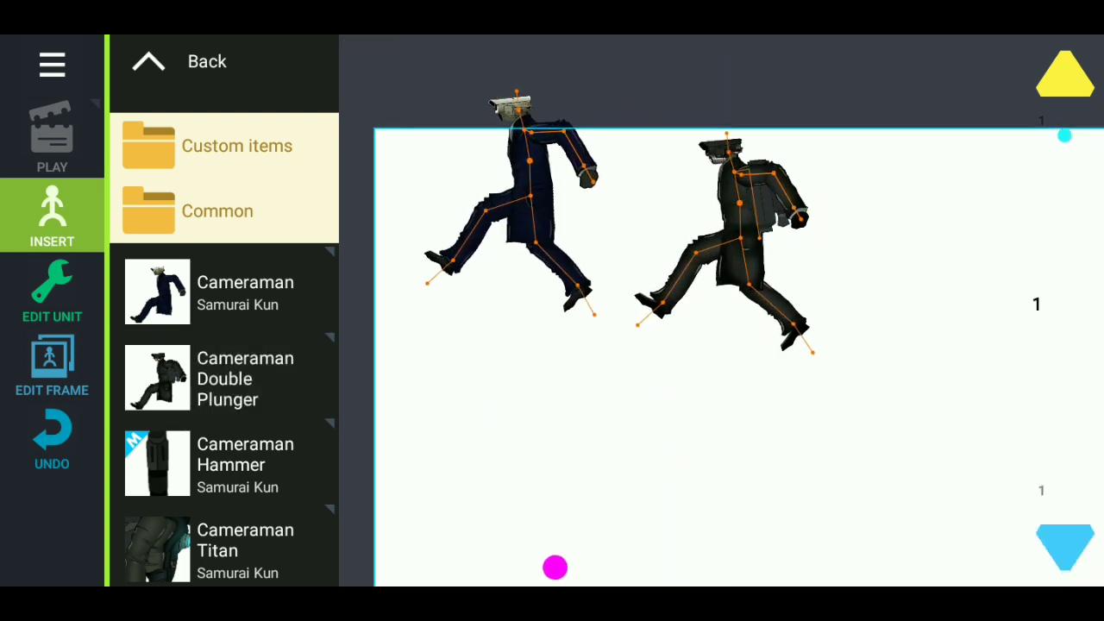
pyautogui.scroll(-3, 224, 345)
pyautogui.click(245, 297)
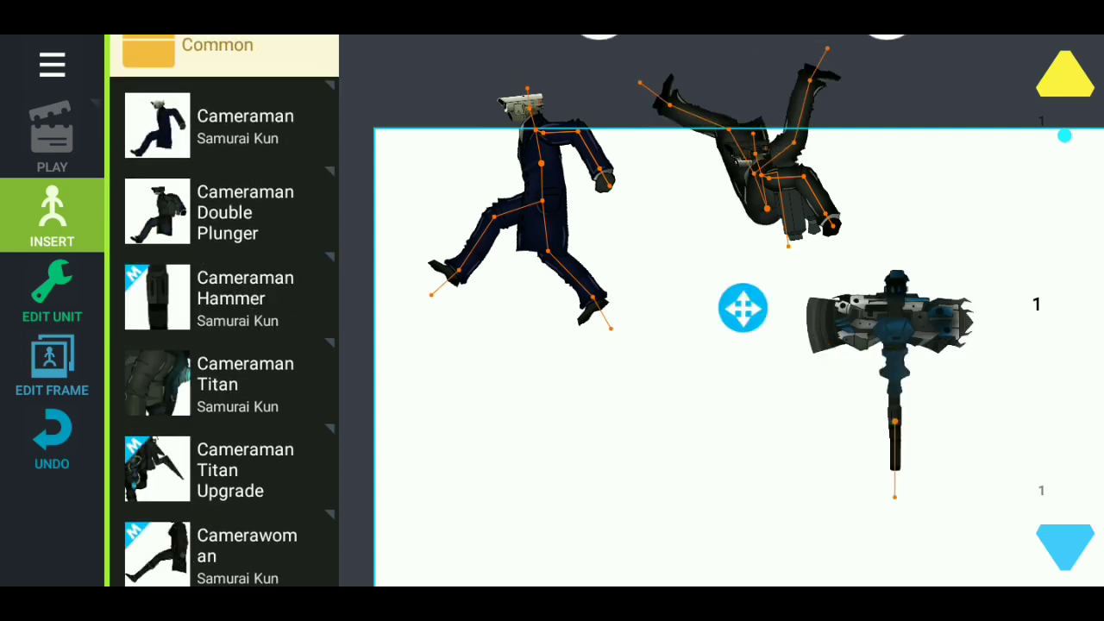
pyautogui.click(52, 436)
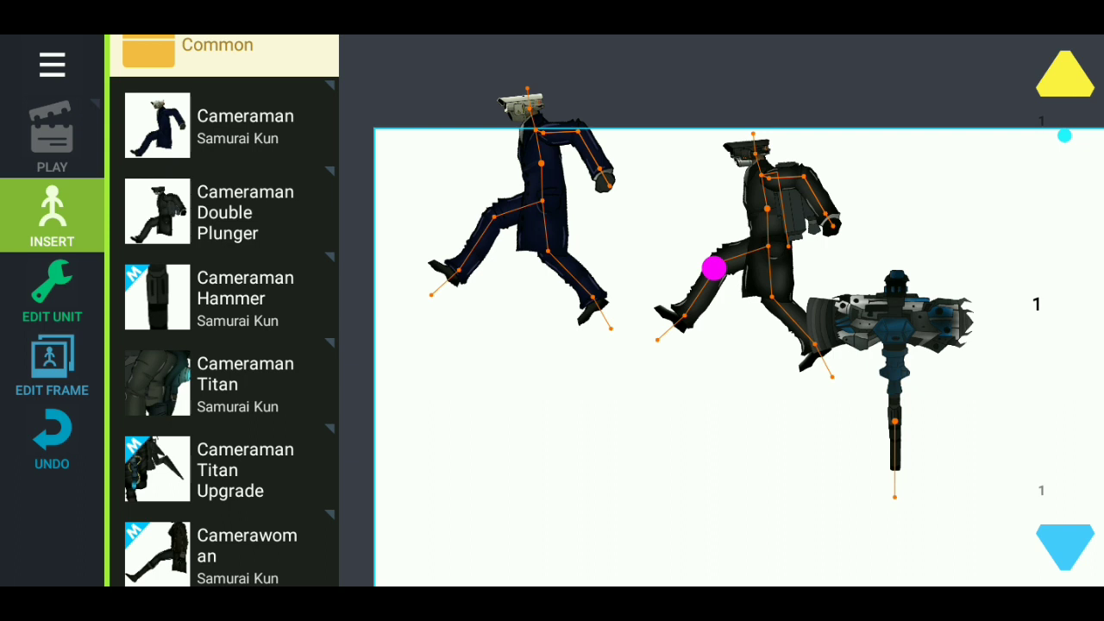
pyautogui.moveTo(714, 269)
pyautogui.mouseDown()
pyautogui.moveTo(745, 428)
pyautogui.moveTo(734, 253)
pyautogui.moveTo(638, 380)
pyautogui.mouseUp()
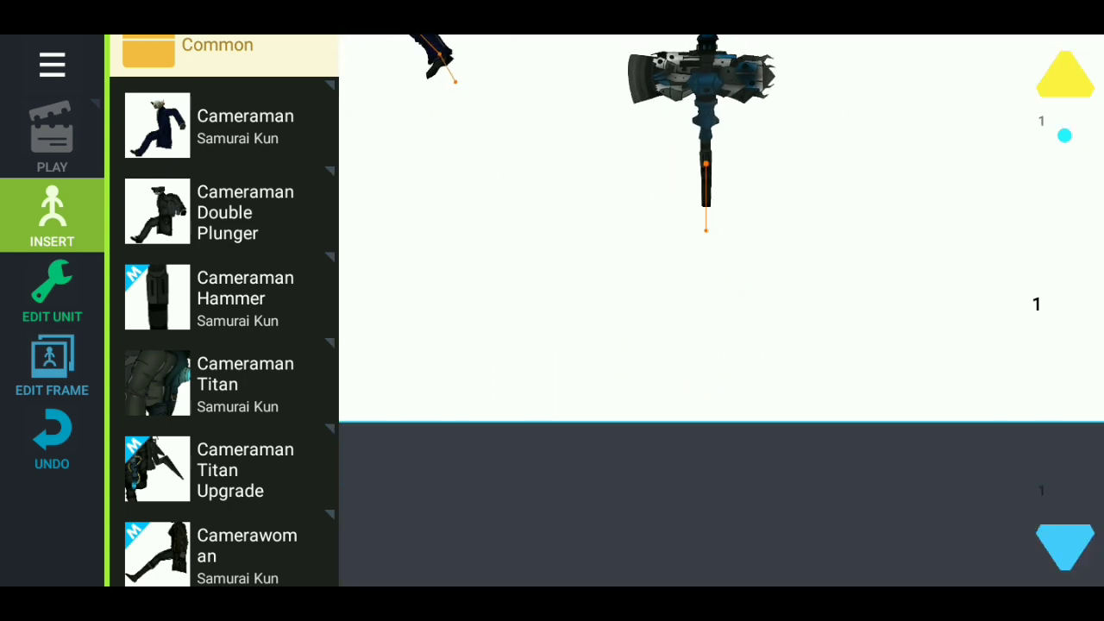
pyautogui.click(245, 383)
# Step: Turn the hammer horizontal and place it beside the Titan's hand
pyautogui.moveTo(914, 290); pyautogui.dragTo(917, 321)
pyautogui.click(615, 229)
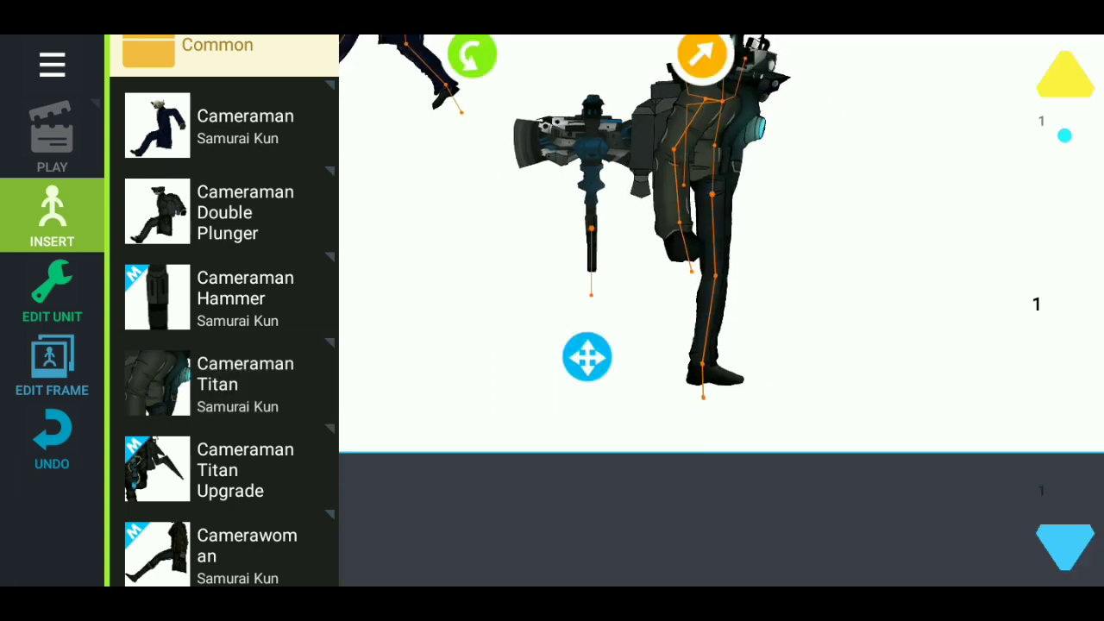
pyautogui.moveTo(586, 357)
pyautogui.mouseDown()
pyautogui.moveTo(713, 402)
pyautogui.moveTo(830, 405)
pyautogui.mouseUp()
pyautogui.click(727, 107)
pyautogui.moveTo(727, 106); pyautogui.dragTo(742, 112)
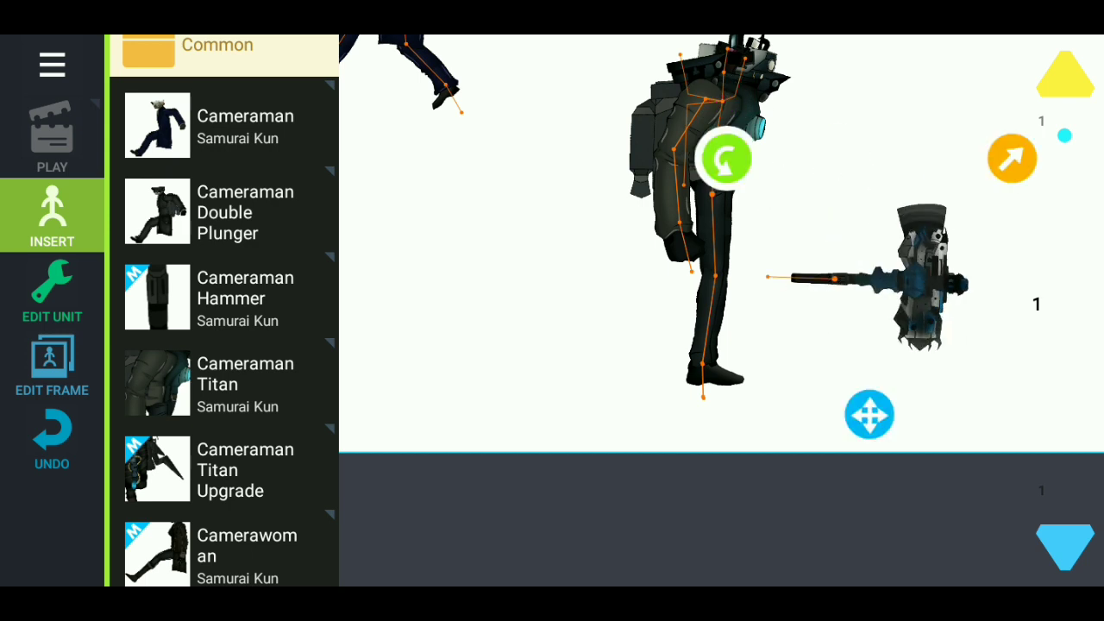
pyautogui.moveTo(868, 414)
pyautogui.mouseDown()
pyautogui.moveTo(764, 419)
pyautogui.moveTo(867, 343)
pyautogui.mouseUp()
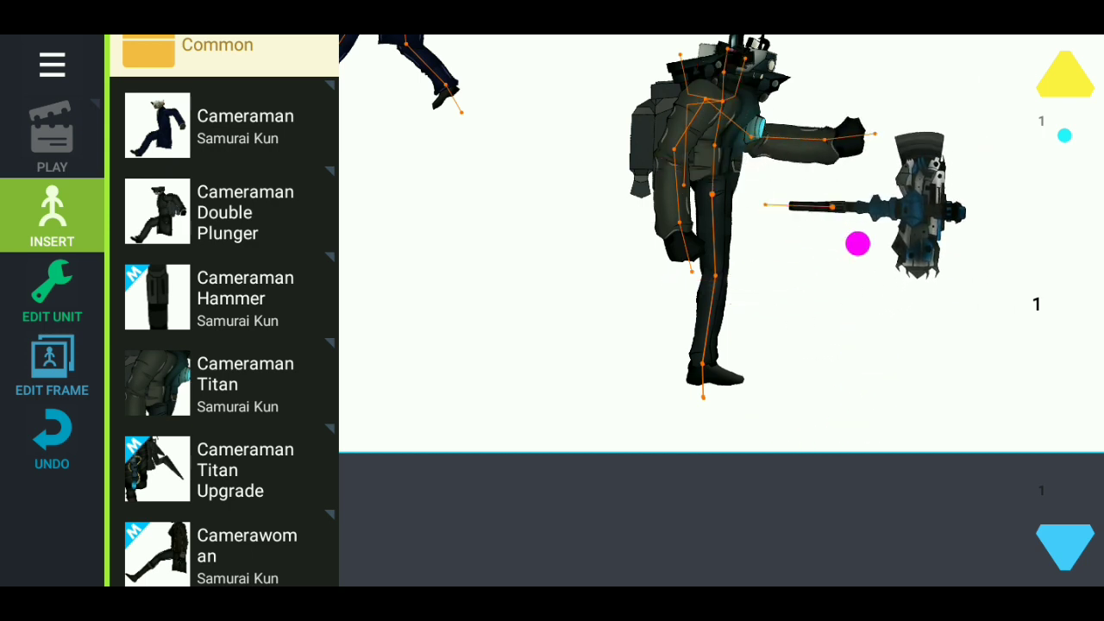
# Step: Adjust the Titan's outstretched arm, move it right, and push the hammer off stage right
pyautogui.moveTo(877, 119); pyautogui.dragTo(868, 158)
pyautogui.scroll(-3, 224, 311)
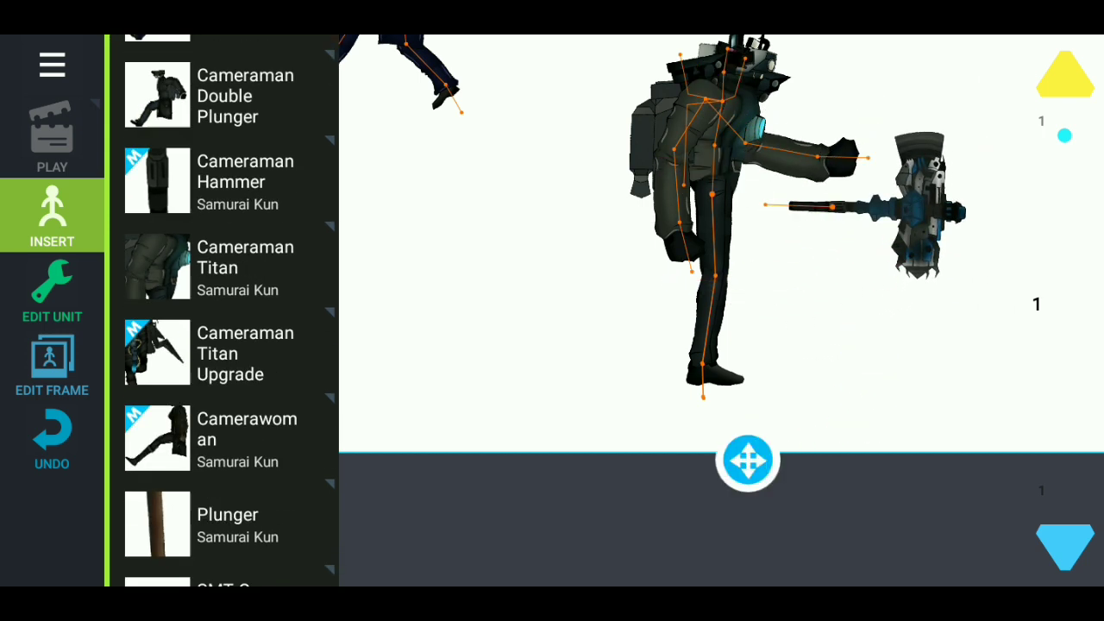
pyautogui.moveTo(747, 461); pyautogui.dragTo(1079, 402)
pyautogui.moveTo(604, 259); pyautogui.dragTo(374, 350)
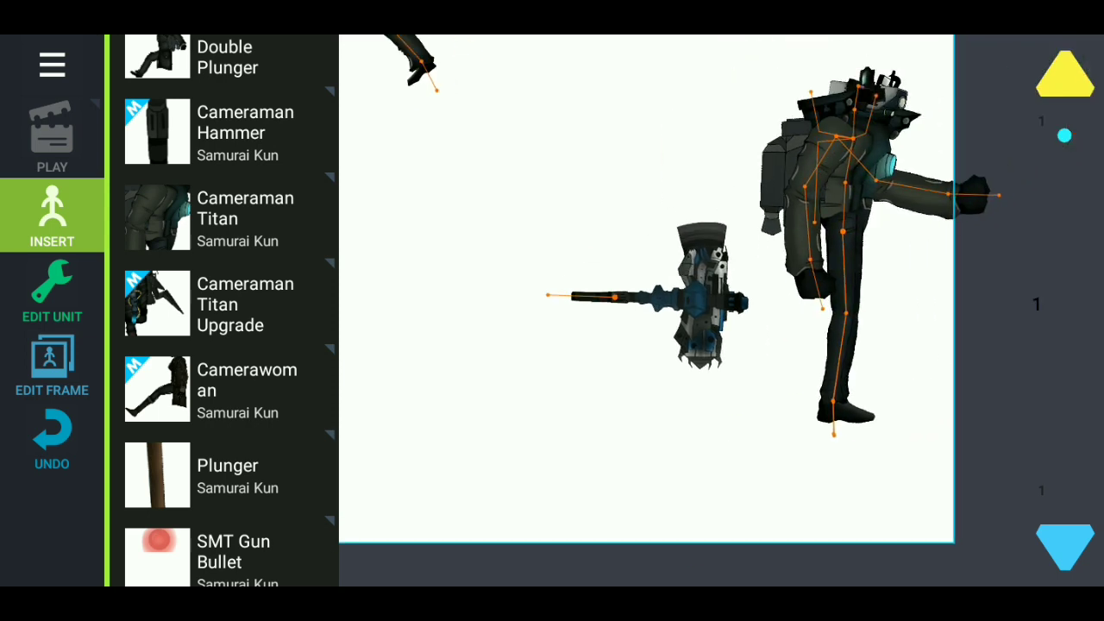
pyautogui.moveTo(565, 294)
pyautogui.mouseDown()
pyautogui.moveTo(781, 414)
pyautogui.moveTo(991, 345)
pyautogui.mouseUp()
pyautogui.moveTo(604, 259)
pyautogui.mouseDown()
pyautogui.moveTo(802, 235)
pyautogui.moveTo(854, 213)
pyautogui.mouseUp()
# Step: Add a Cameraman Titan Upgrade, swing its gun arm forward, and move it to the left edge
pyautogui.click(224, 304)
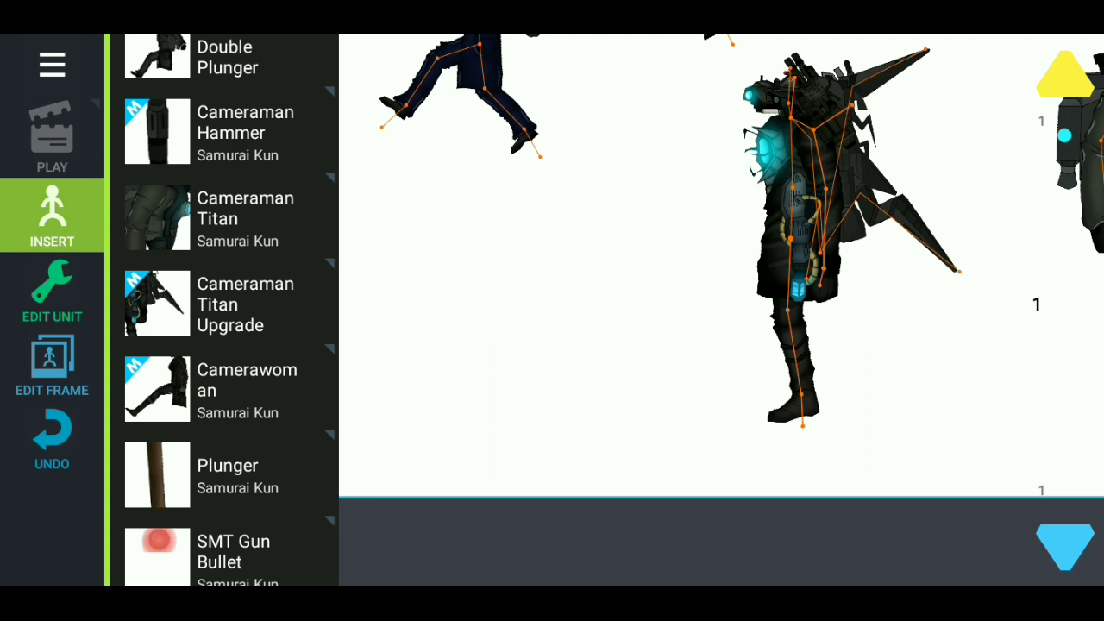
pyautogui.moveTo(812, 128)
pyautogui.mouseDown()
pyautogui.moveTo(710, 259)
pyautogui.moveTo(779, 148)
pyautogui.moveTo(815, 129)
pyautogui.mouseUp()
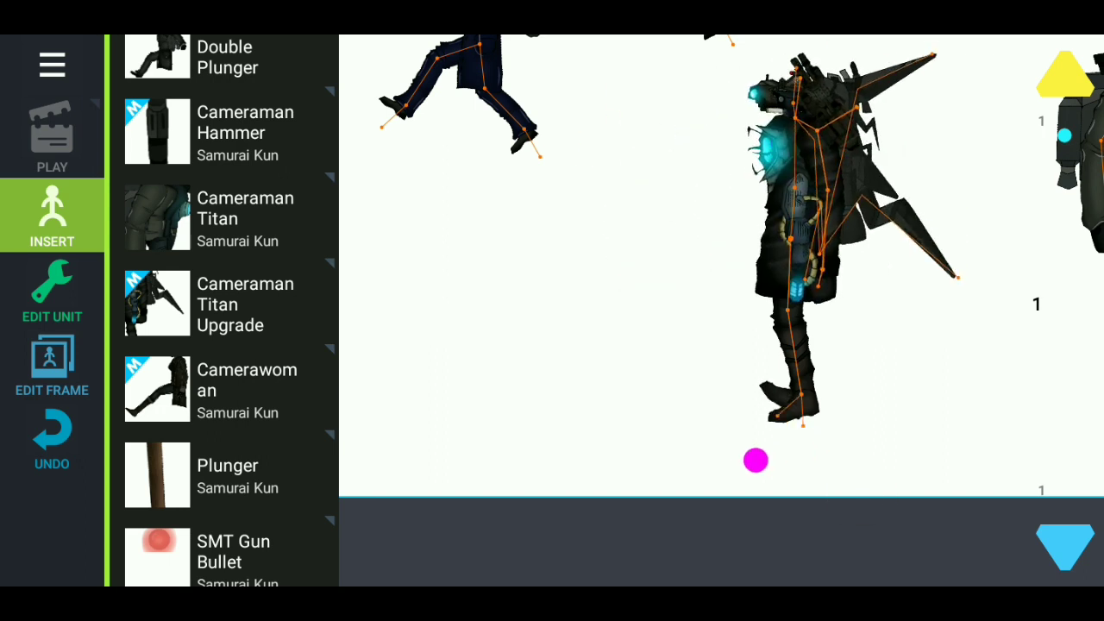
pyautogui.moveTo(792, 237)
pyautogui.mouseDown()
pyautogui.moveTo(592, 259)
pyautogui.moveTo(547, 227)
pyautogui.moveTo(984, 367)
pyautogui.moveTo(818, 191)
pyautogui.moveTo(790, 254)
pyautogui.moveTo(770, 189)
pyautogui.mouseUp()
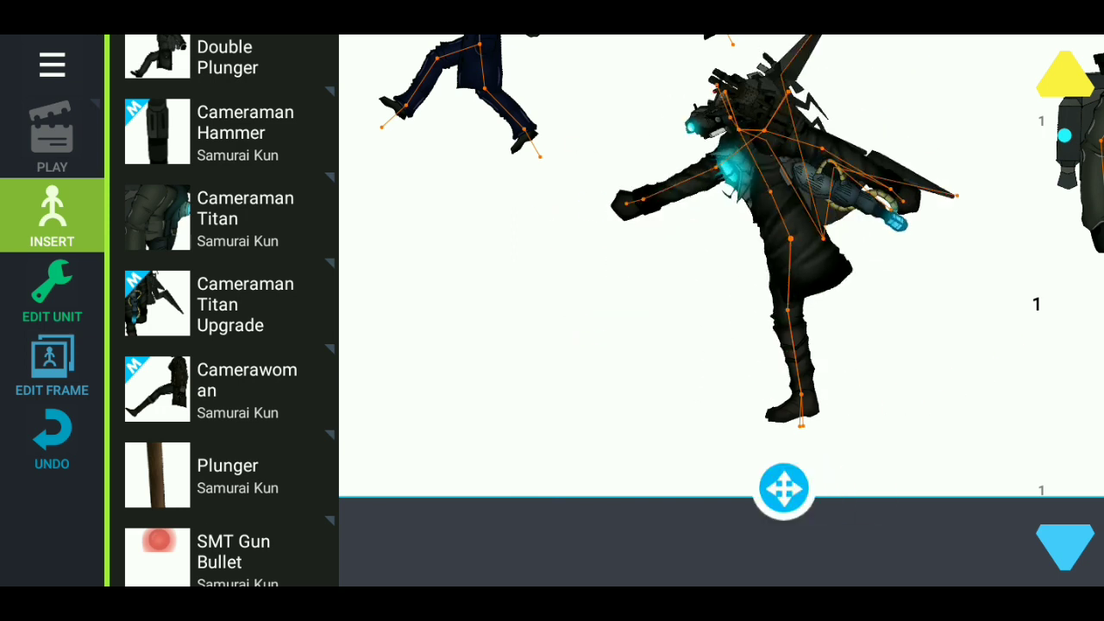
pyautogui.moveTo(902, 201)
pyautogui.mouseDown()
pyautogui.moveTo(771, 267)
pyautogui.moveTo(690, 383)
pyautogui.mouseUp()
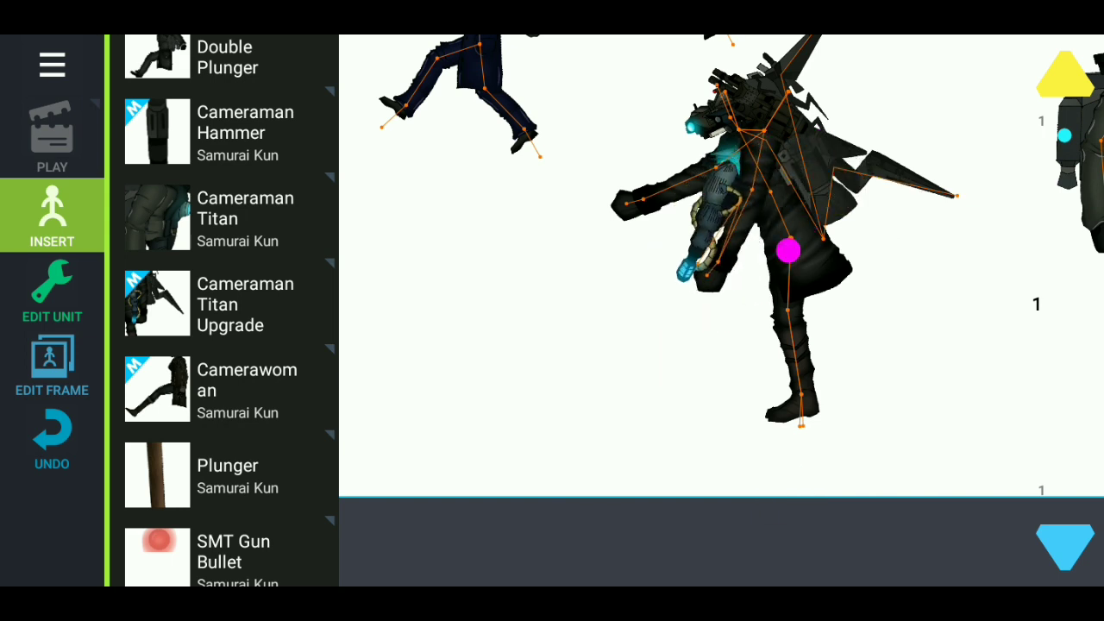
pyautogui.moveTo(787, 250); pyautogui.dragTo(309, 431)
# Step: Add a Camerawoman, swing its rear leg forward, and move the front copy left
pyautogui.click(225, 389)
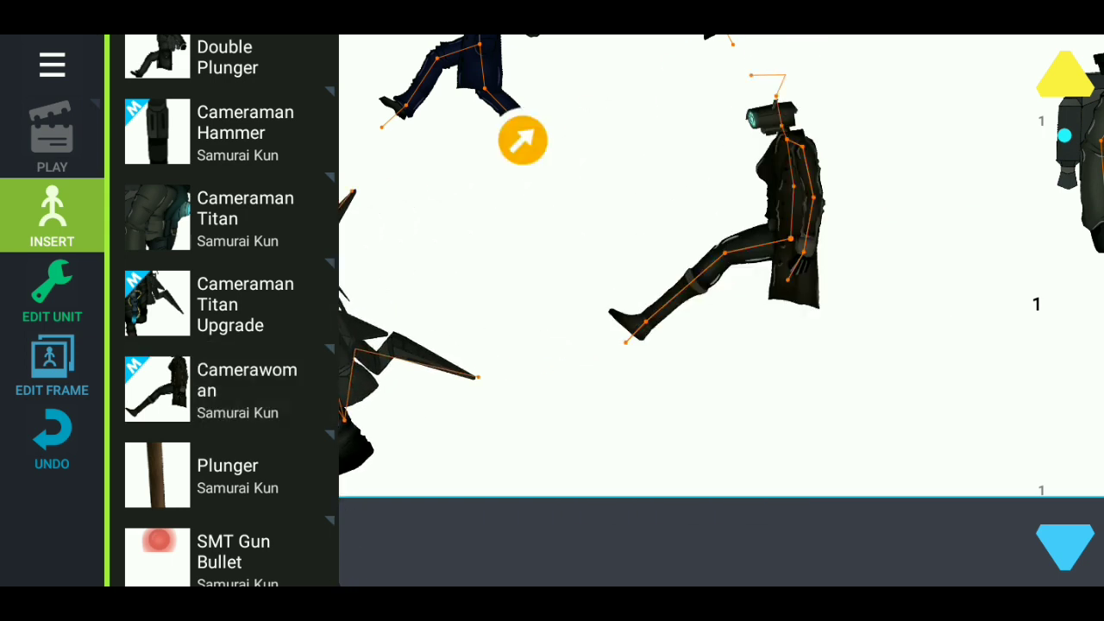
pyautogui.moveTo(828, 379)
pyautogui.mouseDown()
pyautogui.moveTo(920, 400)
pyautogui.moveTo(897, 412)
pyautogui.mouseUp()
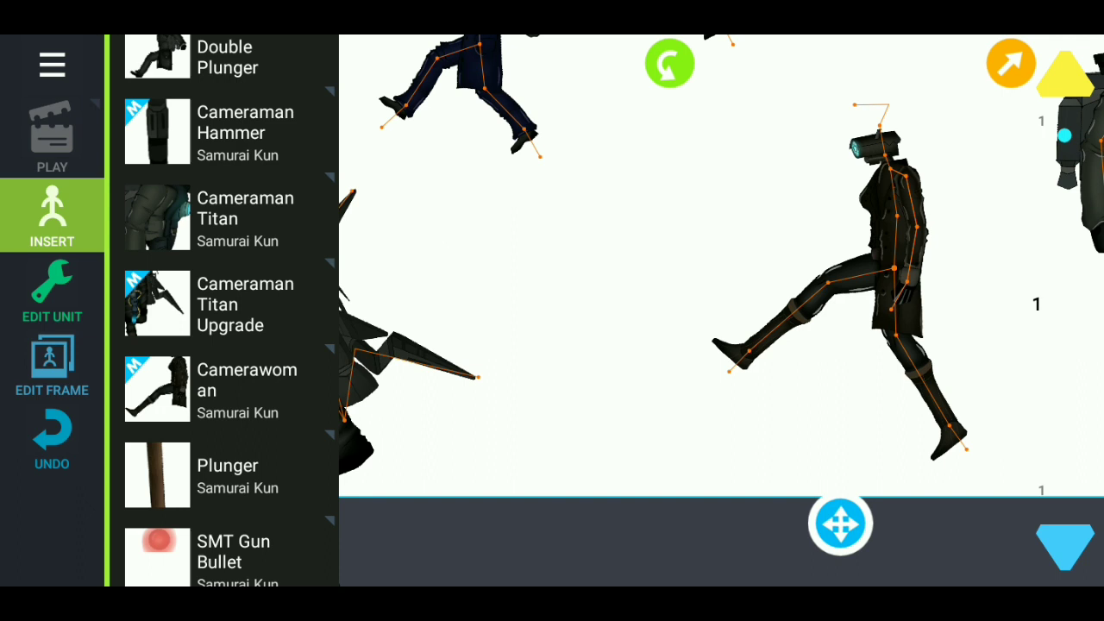
pyautogui.moveTo(604, 259)
pyautogui.mouseDown()
pyautogui.moveTo(655, 268)
pyautogui.moveTo(841, 250)
pyautogui.mouseUp()
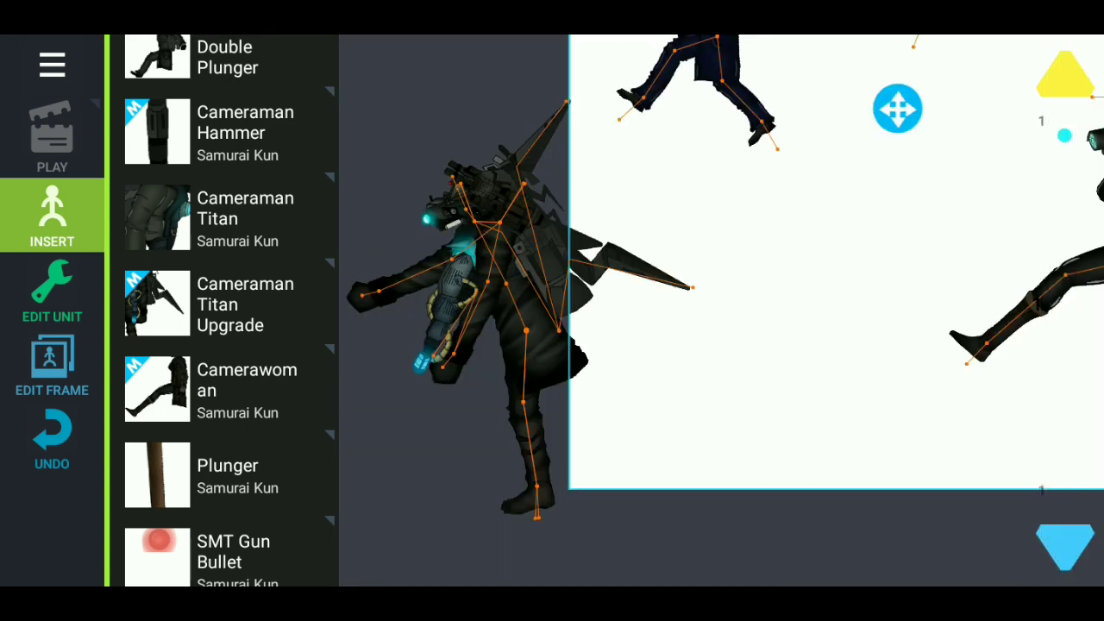
pyautogui.moveTo(857, 471); pyautogui.dragTo(512, 486)
pyautogui.moveTo(638, 256); pyautogui.dragTo(470, 308)
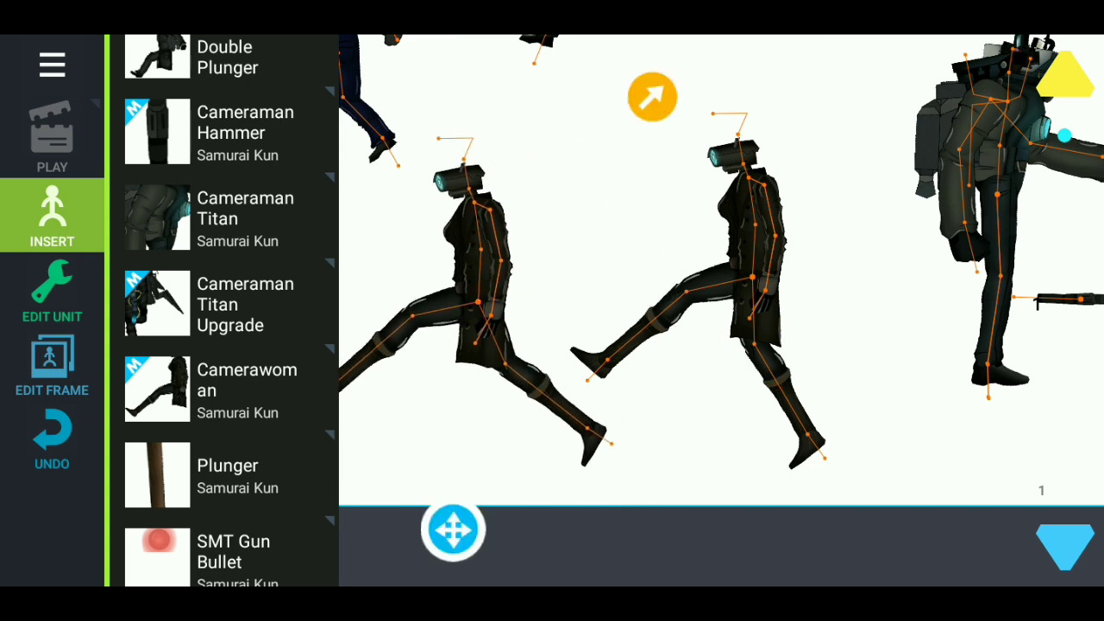
# Step: Delete the extra Camerawoman copy and move the remaining one up toward the top
pyautogui.click(52, 293)
pyautogui.click(162, 231)
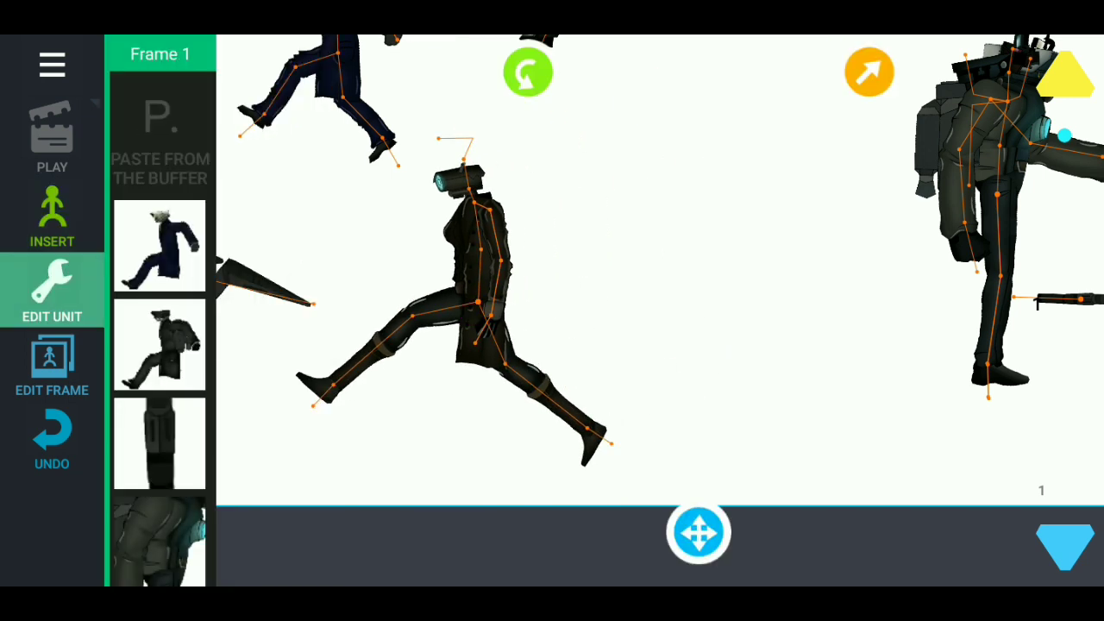
pyautogui.click(470, 259)
pyautogui.moveTo(451, 530); pyautogui.dragTo(662, 389)
pyautogui.moveTo(603, 431); pyautogui.dragTo(580, 510)
pyautogui.moveTo(653, 244)
pyautogui.mouseDown()
pyautogui.moveTo(592, 483)
pyautogui.moveTo(846, 80)
pyautogui.mouseUp()
# Step: Insert a Plunger at the stage's top edge and move the SMT Gun Bullet up-right
pyautogui.click(52, 216)
pyautogui.scroll(-3, 224, 311)
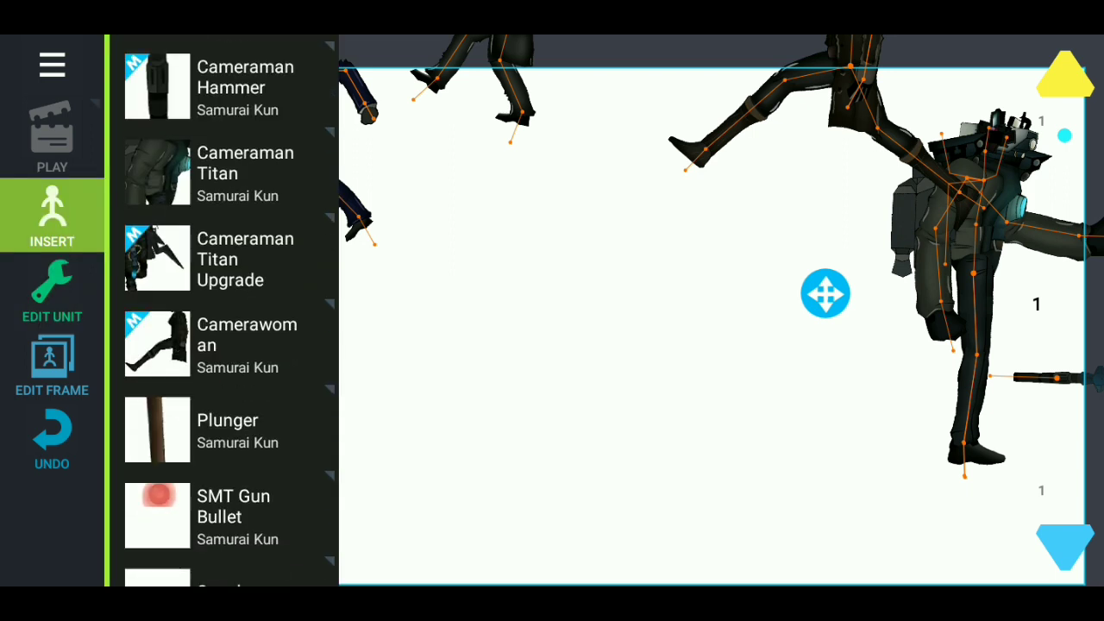
pyautogui.click(229, 318)
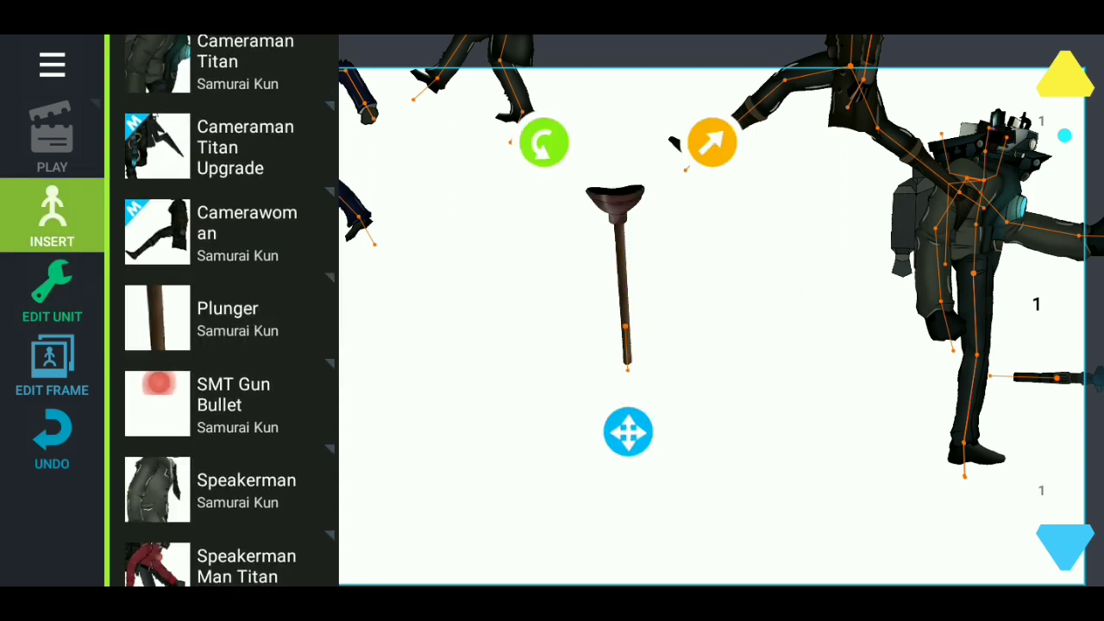
pyautogui.moveTo(628, 431); pyautogui.dragTo(672, 182)
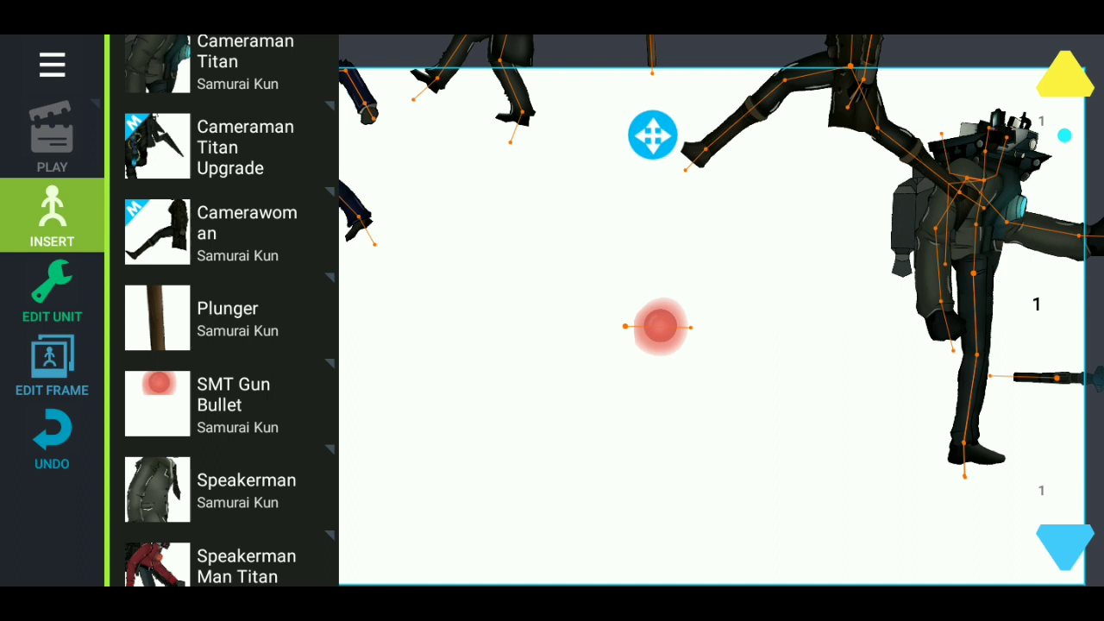
pyautogui.moveTo(658, 419); pyautogui.dragTo(783, 346)
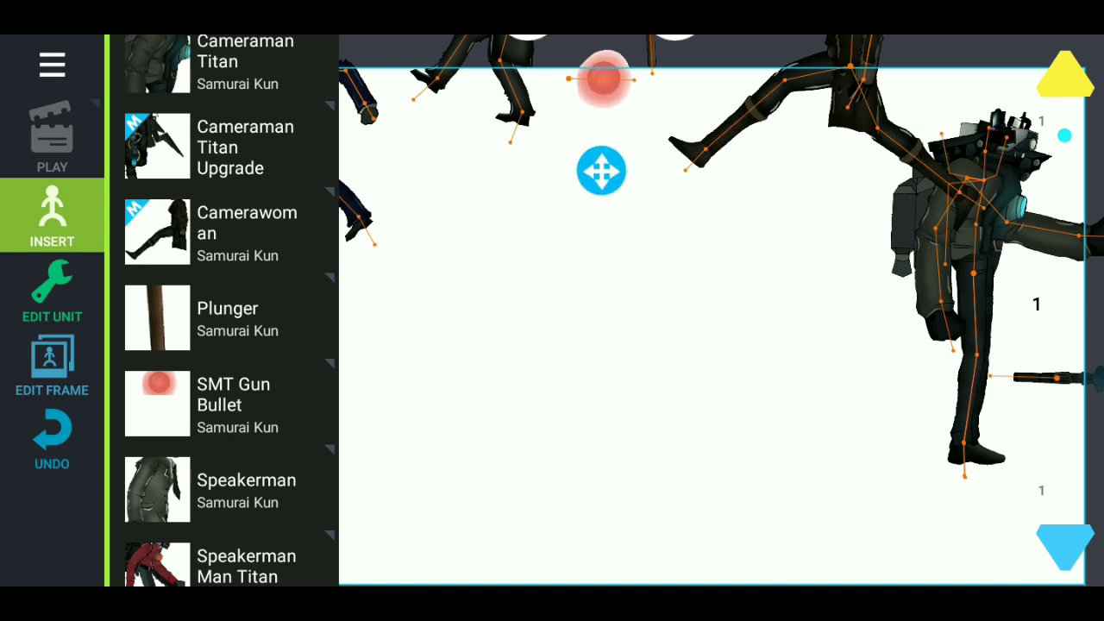
pyautogui.scroll(-3, 224, 310)
# Step: Add a Speakerman and pose its legs in a stride
pyautogui.click(246, 328)
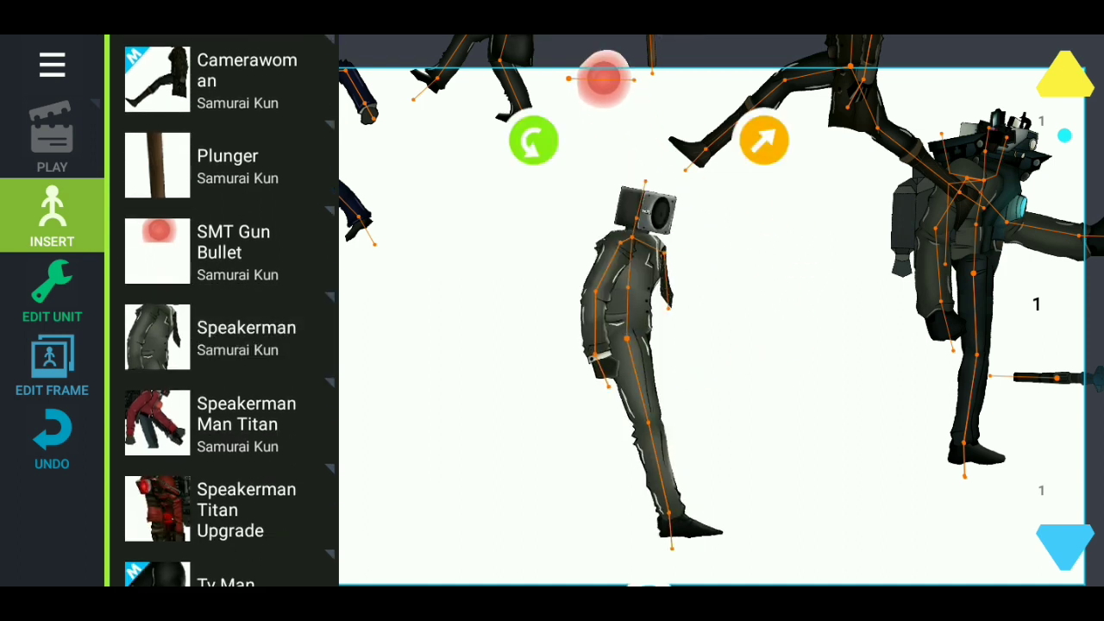
pyautogui.moveTo(648, 423); pyautogui.dragTo(577, 410)
pyautogui.moveTo(680, 458)
pyautogui.mouseDown()
pyautogui.moveTo(661, 379)
pyautogui.moveTo(803, 411)
pyautogui.moveTo(791, 445)
pyautogui.moveTo(772, 327)
pyautogui.moveTo(1044, 478)
pyautogui.mouseUp()
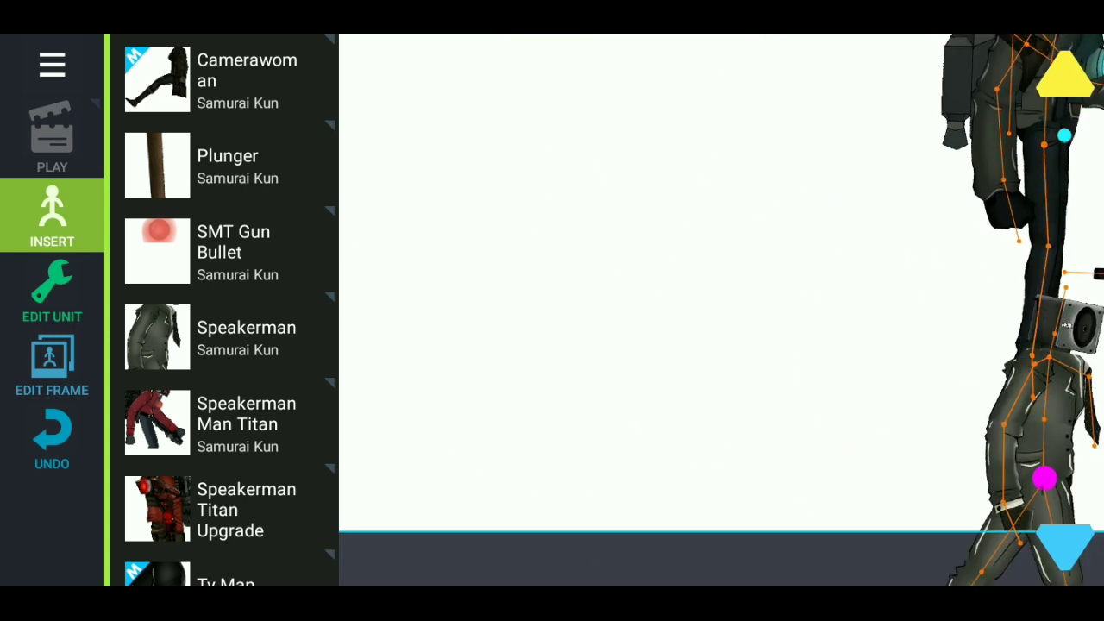
# Step: Add a Speakerman Man Titan, raise its gun arm, and pose its legs at lower left
pyautogui.moveTo(888, 266); pyautogui.dragTo(985, 515)
pyautogui.moveTo(224, 414); pyautogui.dragTo(224, 336)
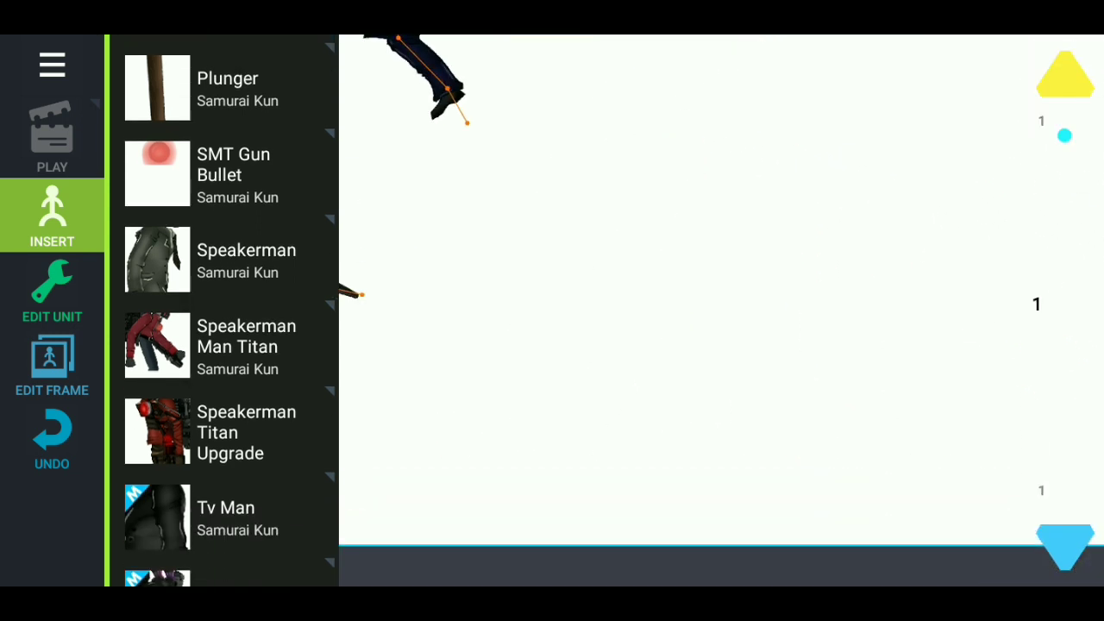
pyautogui.click(232, 345)
pyautogui.moveTo(958, 298)
pyautogui.mouseDown()
pyautogui.moveTo(973, 247)
pyautogui.moveTo(850, 204)
pyautogui.moveTo(1027, 108)
pyautogui.mouseUp()
pyautogui.moveTo(738, 349); pyautogui.dragTo(591, 459)
pyautogui.scroll(-3, 833, 358)
pyautogui.moveTo(834, 358); pyautogui.dragTo(940, 405)
pyautogui.moveTo(820, 285)
pyautogui.mouseDown()
pyautogui.moveTo(771, 387)
pyautogui.moveTo(668, 446)
pyautogui.moveTo(514, 404)
pyautogui.mouseUp()
pyautogui.moveTo(733, 302)
pyautogui.mouseDown()
pyautogui.moveTo(483, 449)
pyautogui.moveTo(517, 431)
pyautogui.moveTo(777, 484)
pyautogui.mouseUp()
# Step: Add a Speakerman Titan Upgrade, angle both gun arms, swing its leg out, and move it lower
pyautogui.click(230, 431)
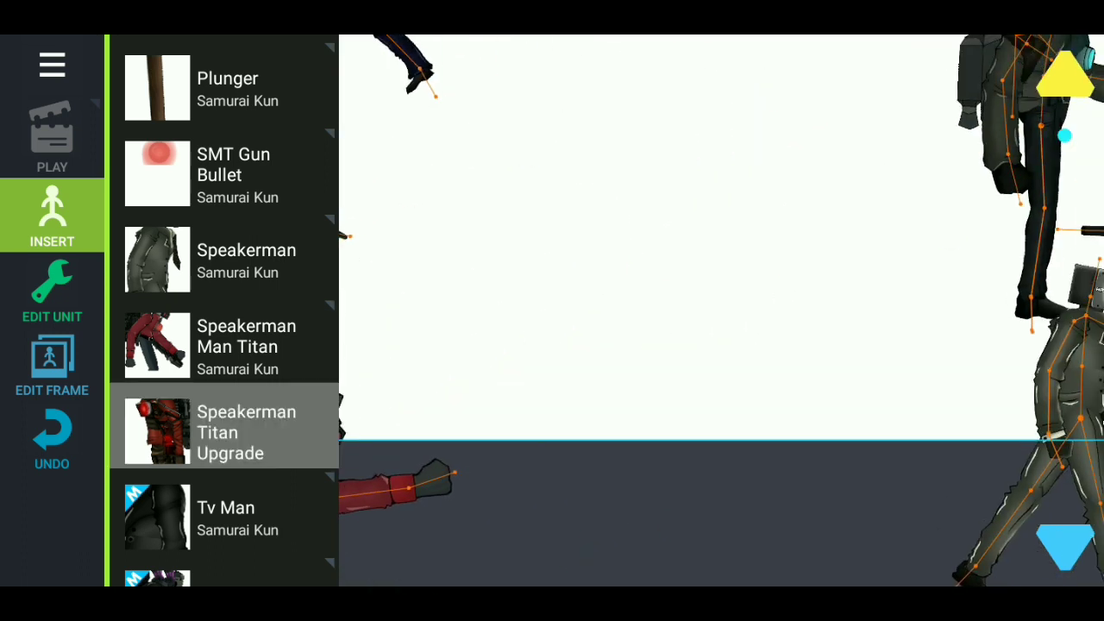
pyautogui.moveTo(638, 379)
pyautogui.mouseDown()
pyautogui.moveTo(561, 375)
pyautogui.moveTo(552, 345)
pyautogui.mouseUp()
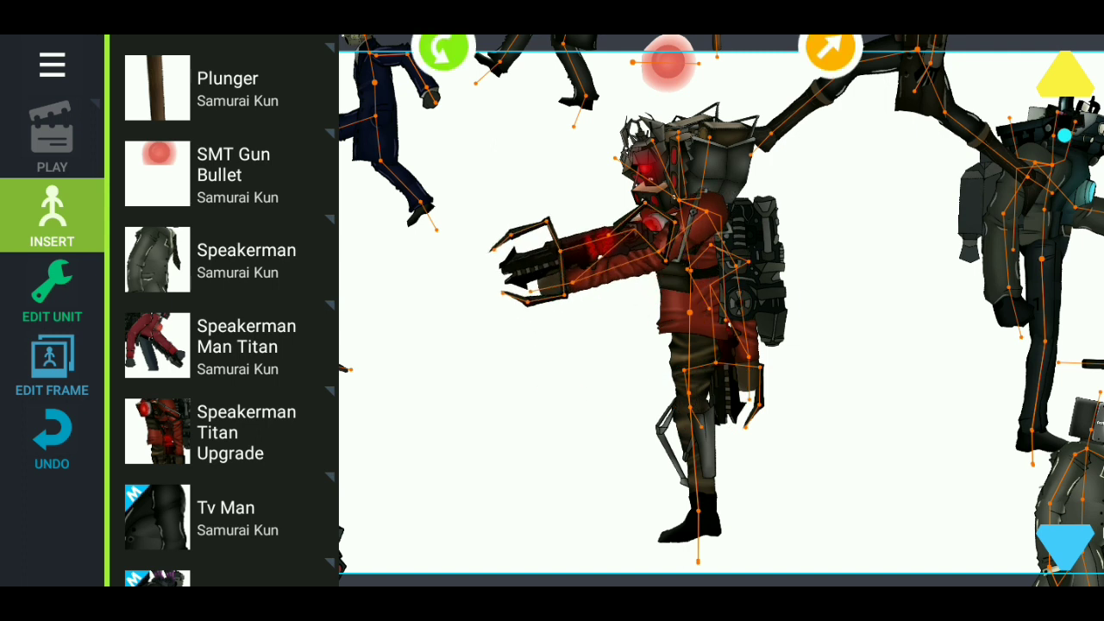
pyautogui.moveTo(629, 351)
pyautogui.mouseDown()
pyautogui.moveTo(687, 264)
pyautogui.moveTo(739, 237)
pyautogui.mouseUp()
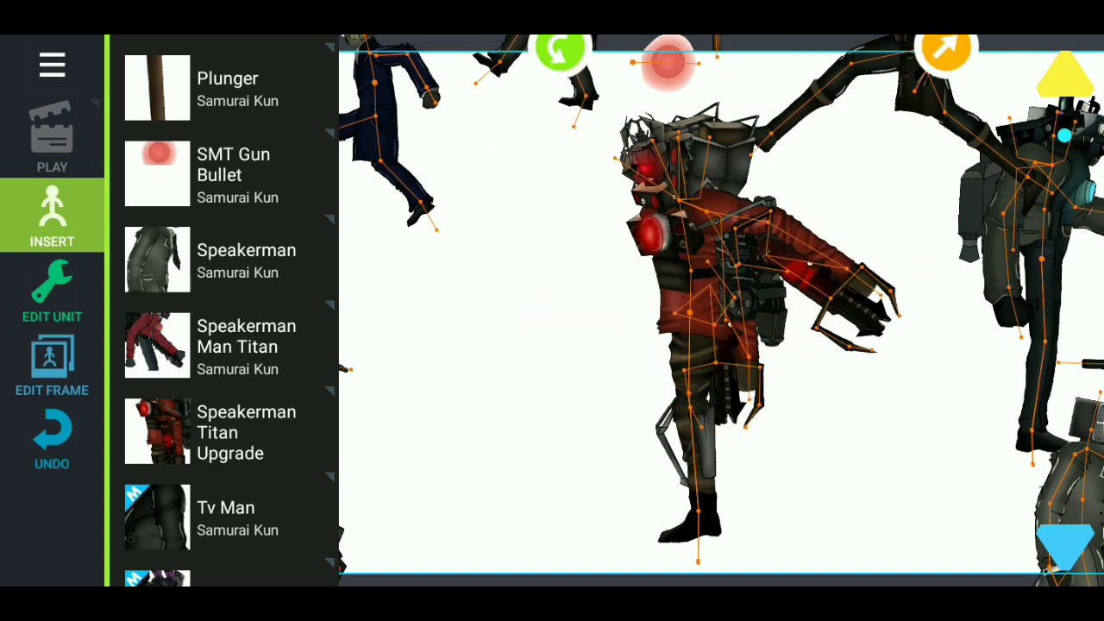
pyautogui.moveTo(552, 259); pyautogui.dragTo(451, 313)
pyautogui.moveTo(716, 362)
pyautogui.mouseDown()
pyautogui.moveTo(749, 397)
pyautogui.moveTo(668, 439)
pyautogui.moveTo(412, 394)
pyautogui.moveTo(900, 265)
pyautogui.moveTo(1031, 208)
pyautogui.mouseUp()
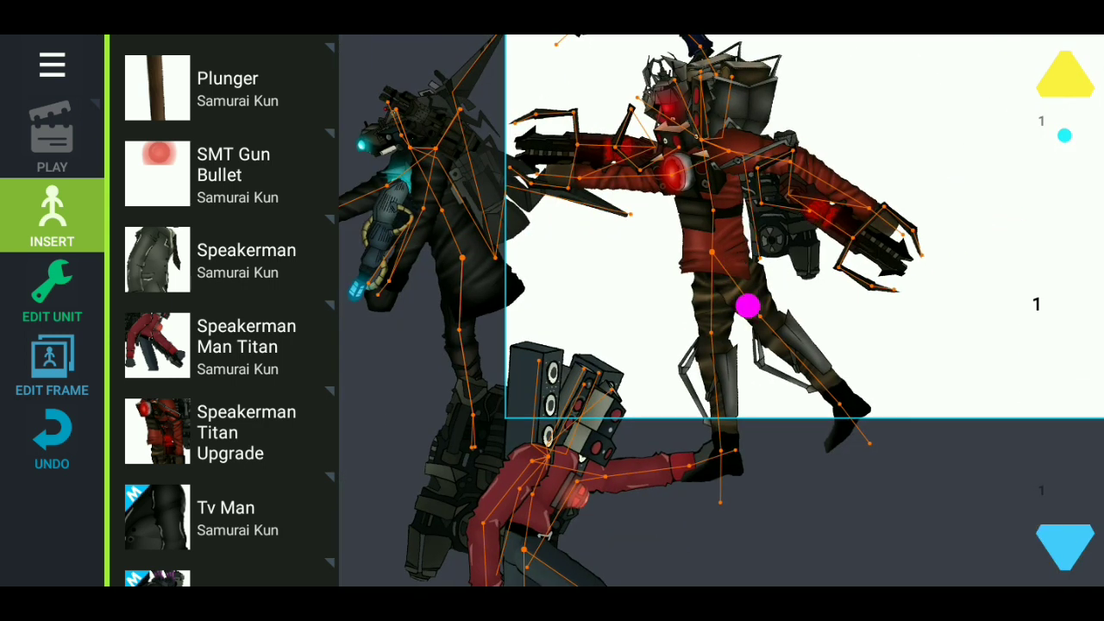
pyautogui.moveTo(745, 245); pyautogui.dragTo(803, 408)
pyautogui.moveTo(961, 230); pyautogui.dragTo(794, 82)
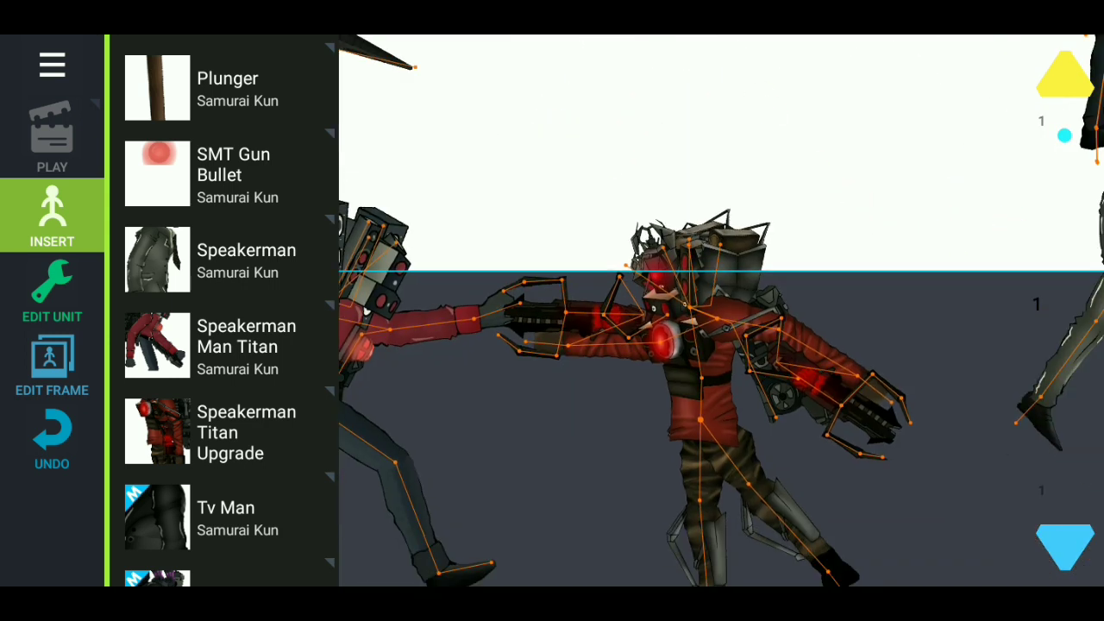
pyautogui.moveTo(636, 405); pyautogui.dragTo(766, 517)
pyautogui.moveTo(863, 148); pyautogui.dragTo(862, 380)
# Step: Add a Tv Man, spread its legs, extend its arm left, and move it left
pyautogui.scroll(-3, 225, 345)
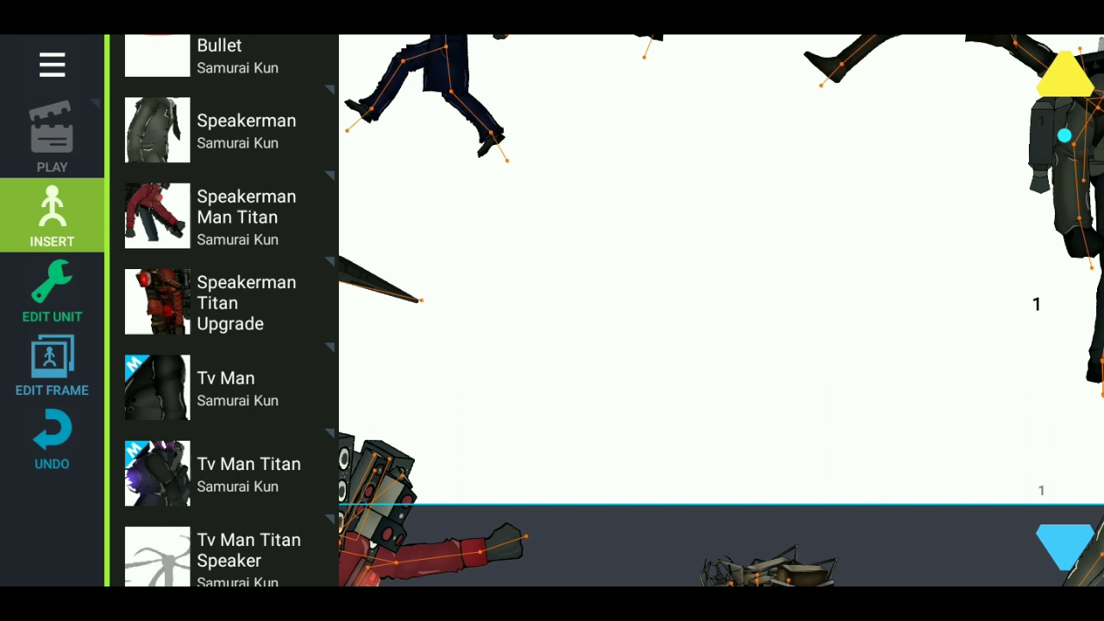
pyautogui.click(226, 360)
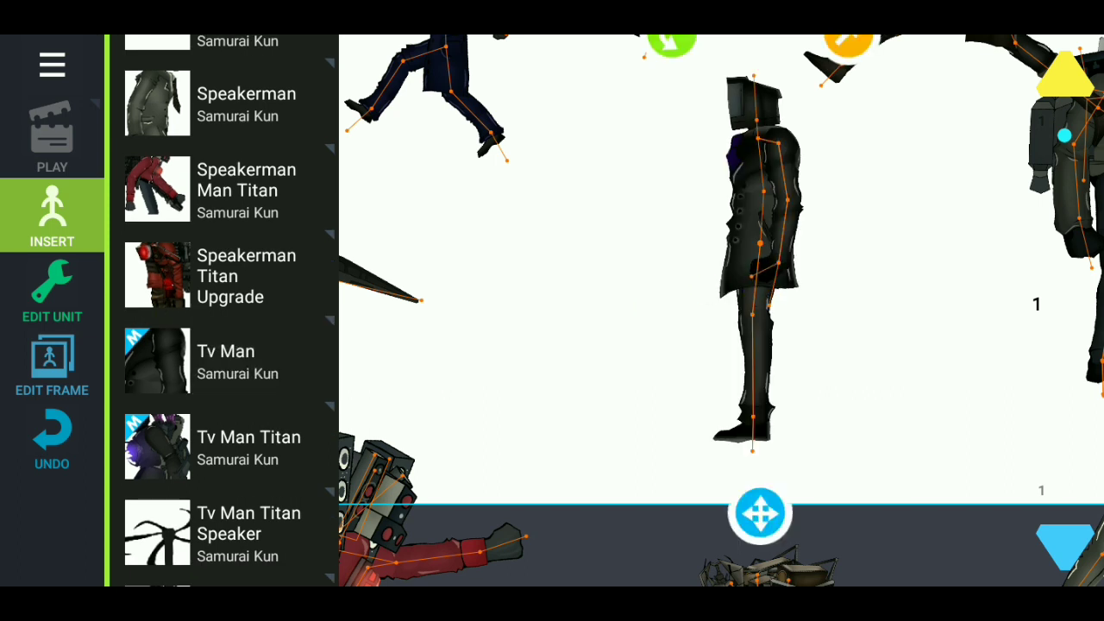
pyautogui.moveTo(752, 435)
pyautogui.mouseDown()
pyautogui.moveTo(592, 374)
pyautogui.moveTo(850, 382)
pyautogui.mouseUp()
pyautogui.moveTo(759, 513); pyautogui.dragTo(510, 493)
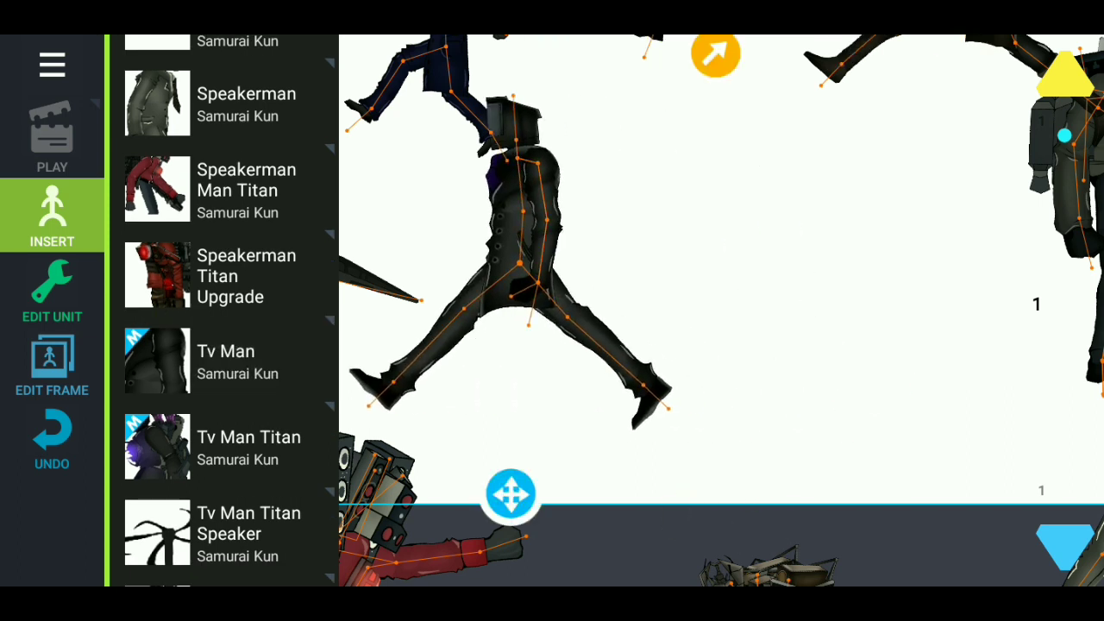
pyautogui.moveTo(535, 294); pyautogui.dragTo(405, 177)
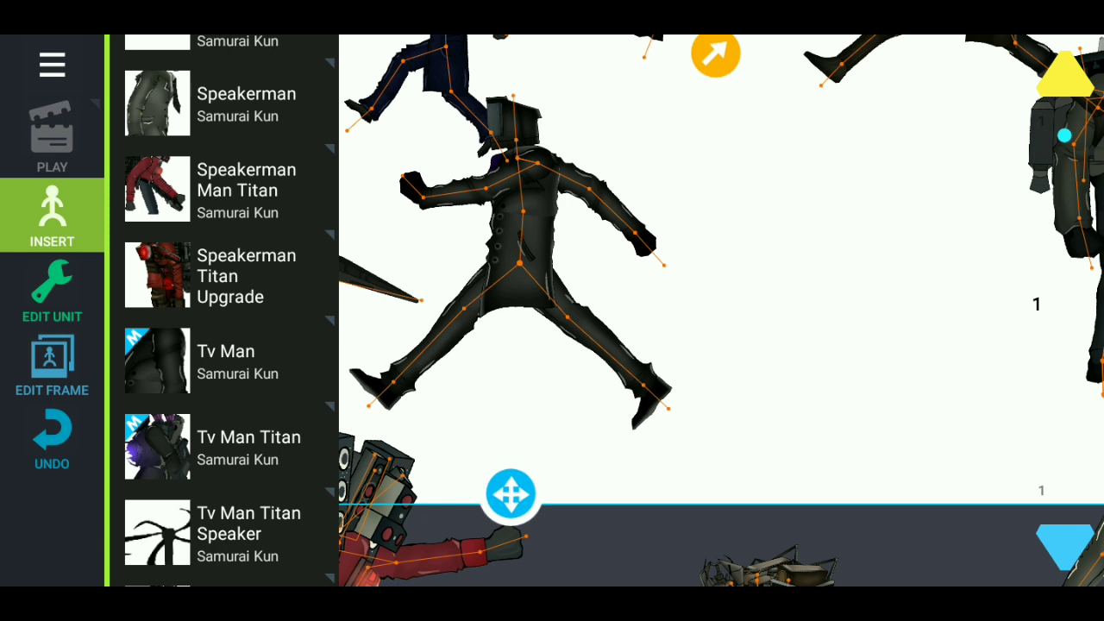
# Step: Cycle the Tv Man through states 1, 2 and 3, then return it to state 0
pyautogui.click(52, 293)
pyautogui.click(163, 120)
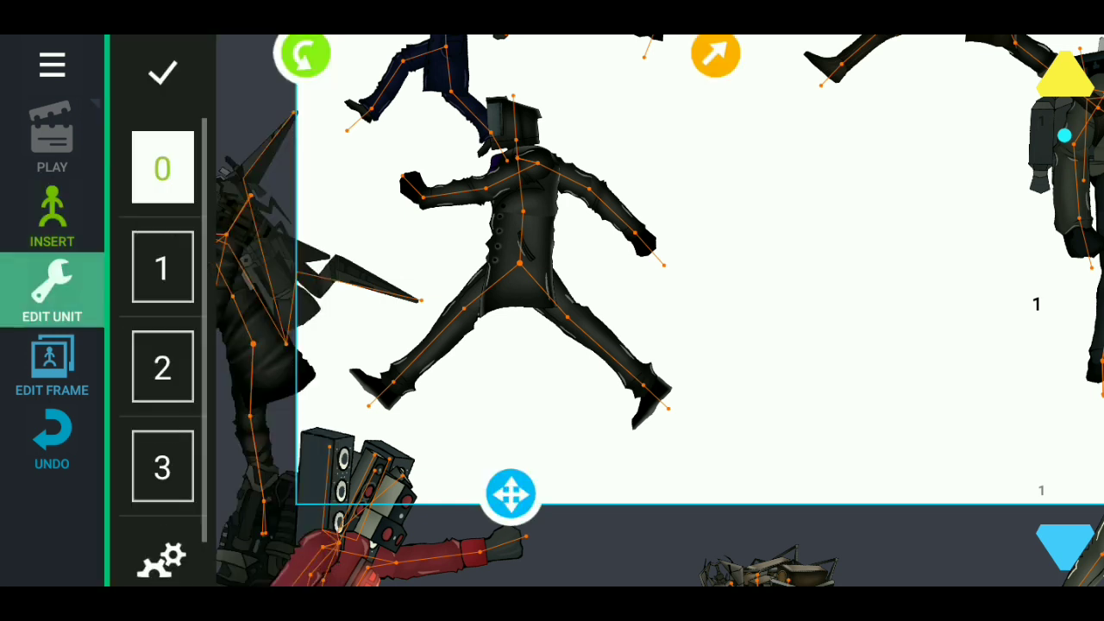
pyautogui.click(163, 267)
pyautogui.click(163, 366)
pyautogui.click(163, 465)
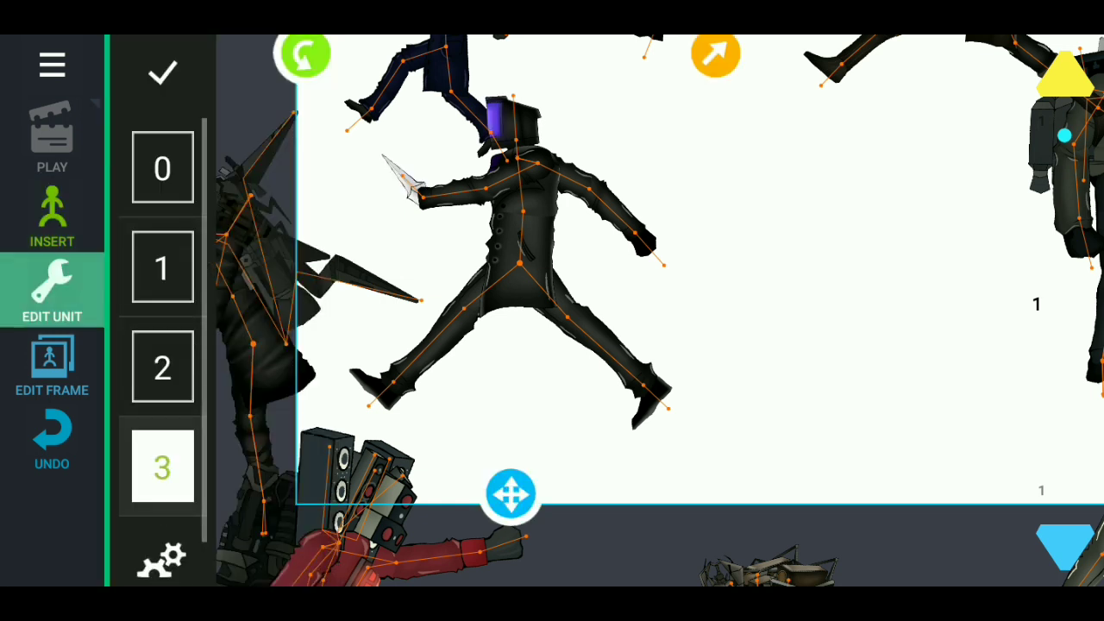
pyautogui.click(163, 168)
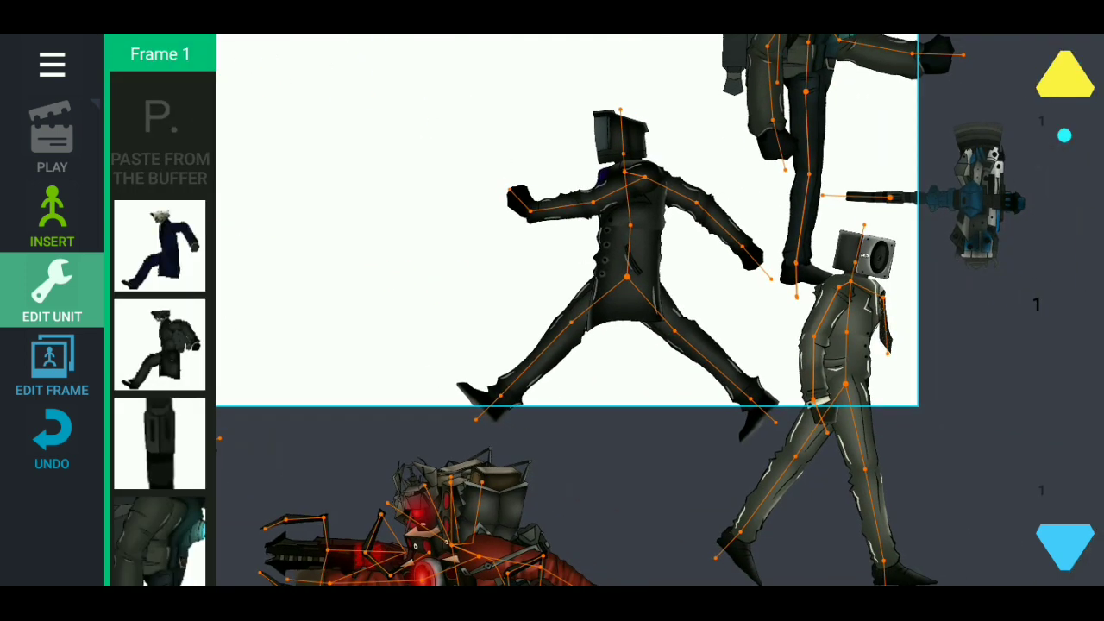
pyautogui.click(163, 73)
# Step: Insert a Tv Man Titan and try its states 1, 2 and 3
pyautogui.click(52, 216)
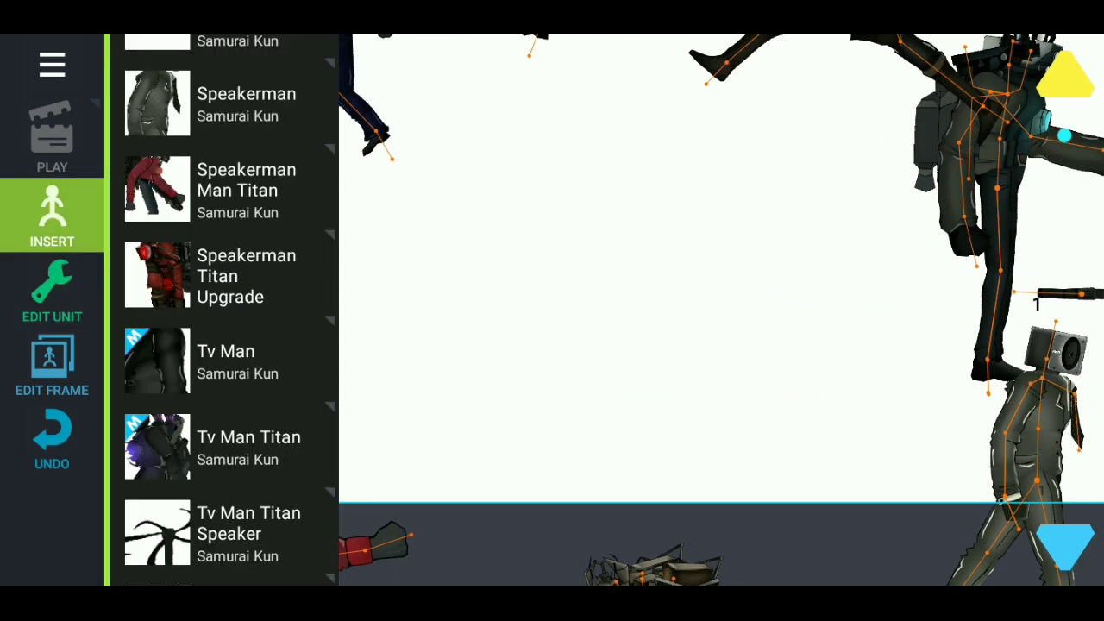
pyautogui.scroll(-3, 229, 310)
pyautogui.click(228, 302)
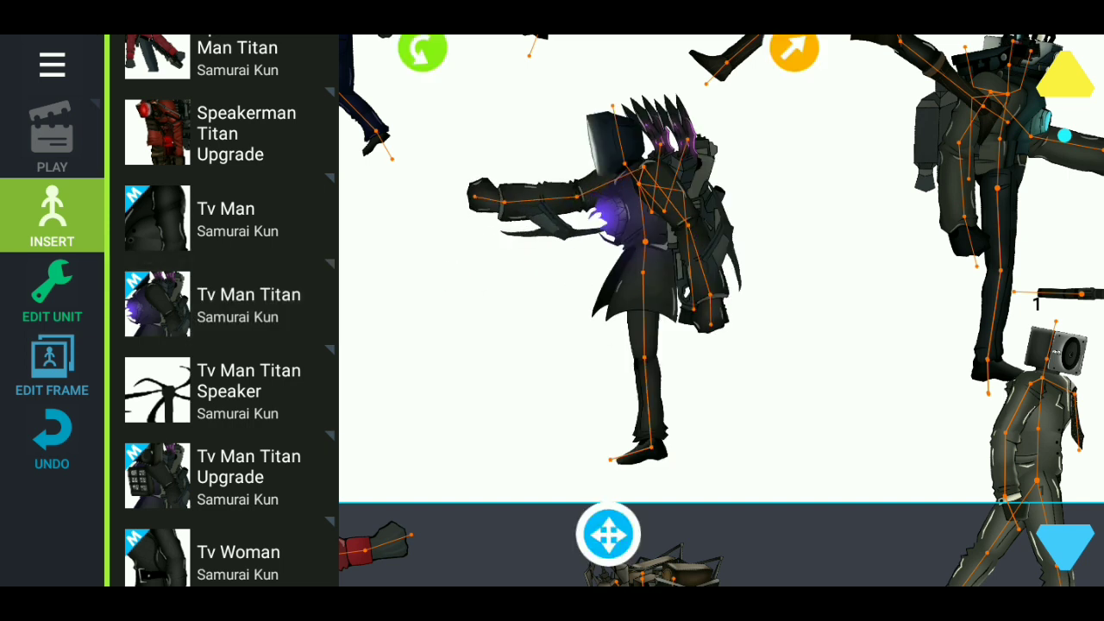
pyautogui.click(52, 289)
pyautogui.click(162, 268)
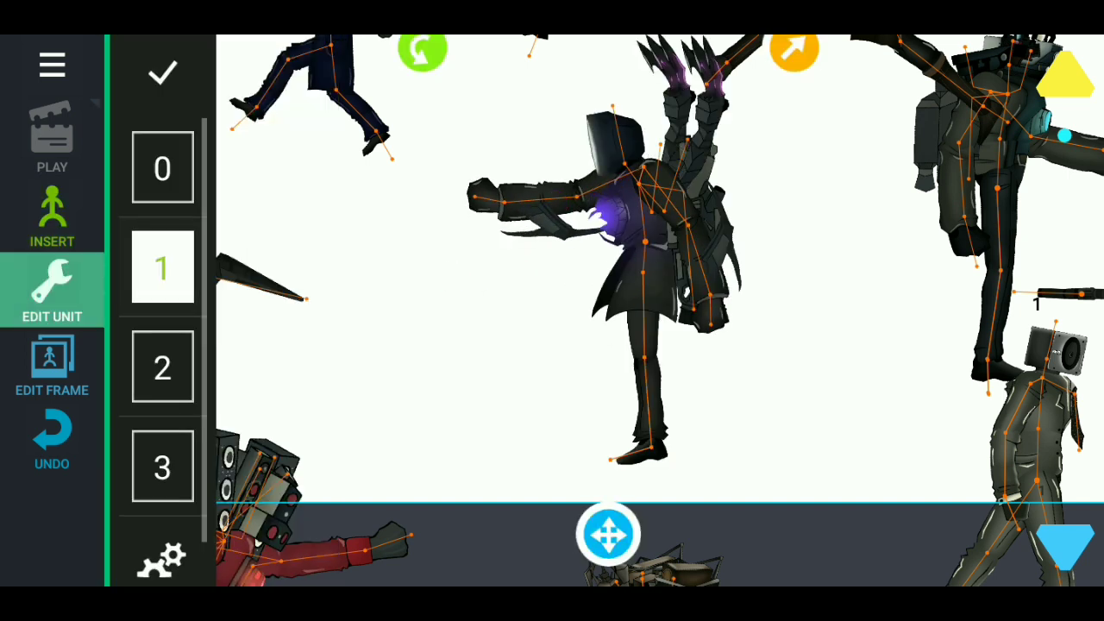
pyautogui.click(162, 367)
pyautogui.click(162, 465)
# Step: Settle the Tv Man Titan on red-headed state 2 and move it to the right edge
pyautogui.click(508, 359)
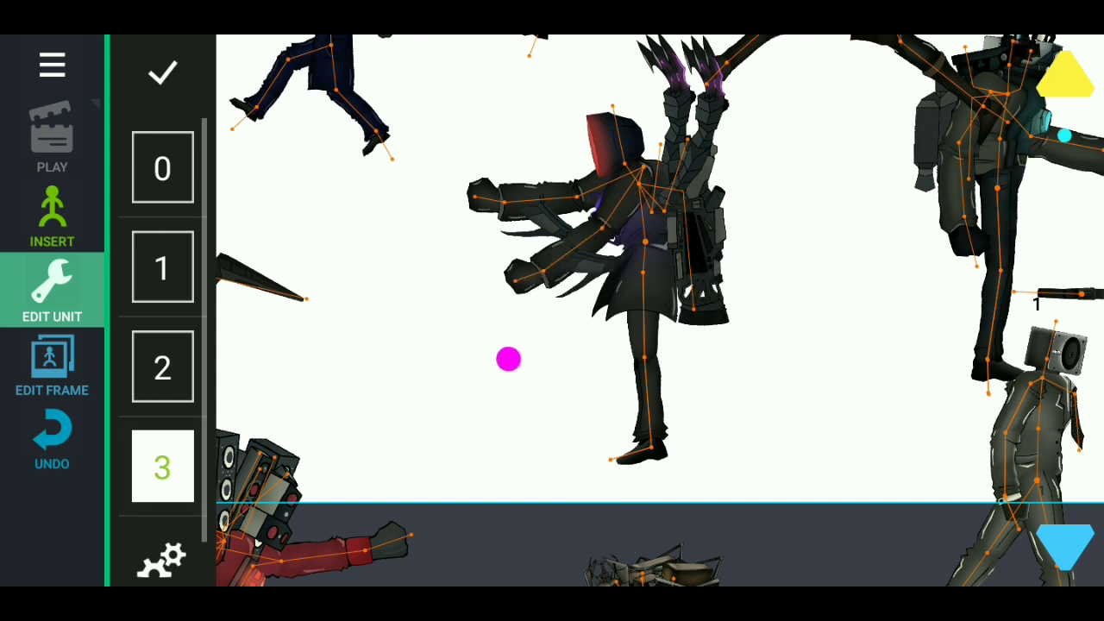
pyautogui.click(162, 268)
pyautogui.click(162, 168)
pyautogui.click(163, 367)
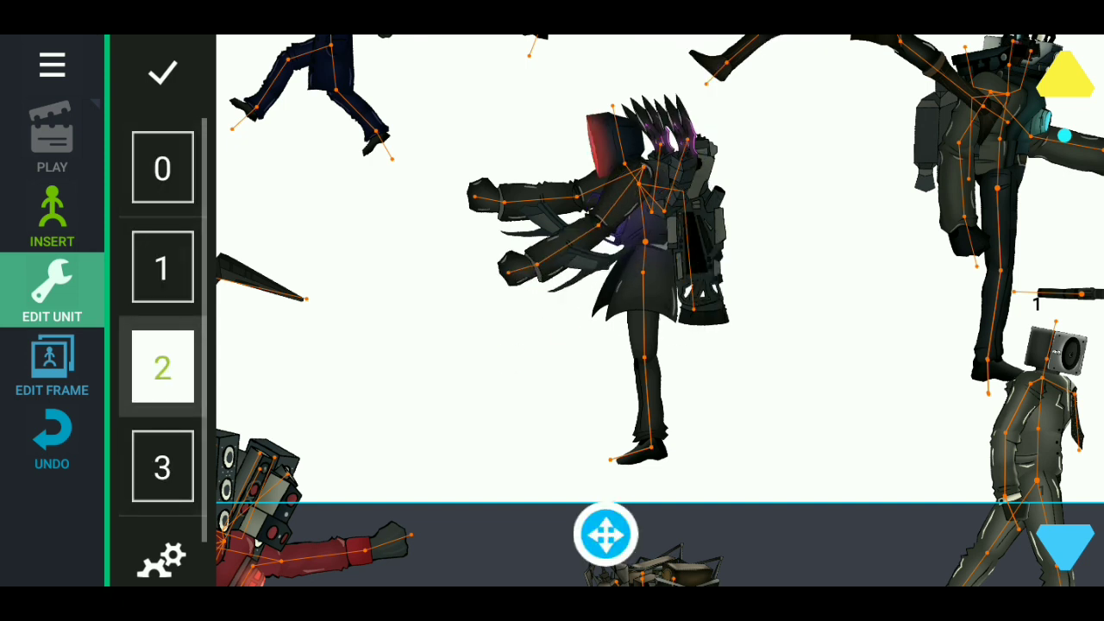
pyautogui.scroll(-3, 552, 311)
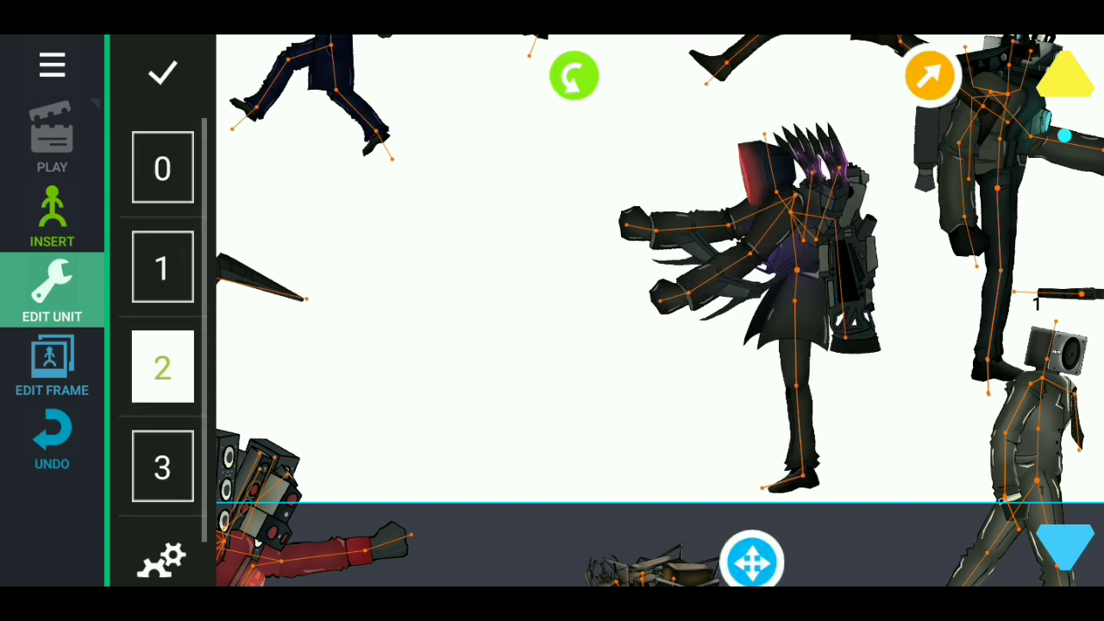
pyautogui.moveTo(583, 231); pyautogui.dragTo(1092, 220)
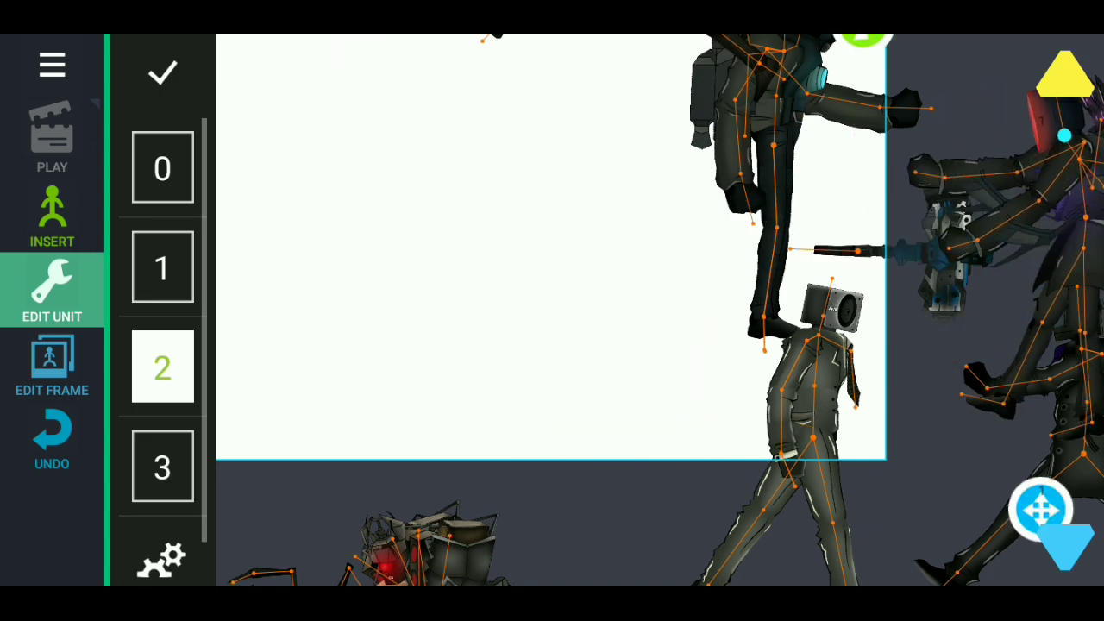
pyautogui.click(52, 215)
# Step: Add a Tv Man Titan Speaker and move it to the stage's right edge
pyautogui.scroll(-2, 224, 345)
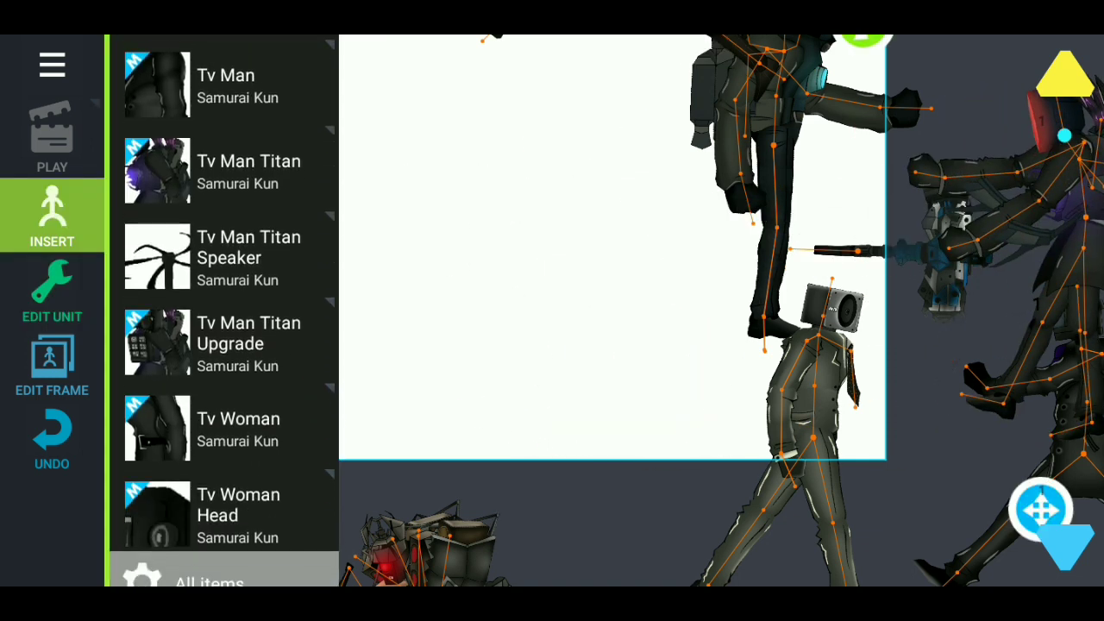
pyautogui.click(224, 257)
pyautogui.moveTo(621, 268); pyautogui.dragTo(750, 305)
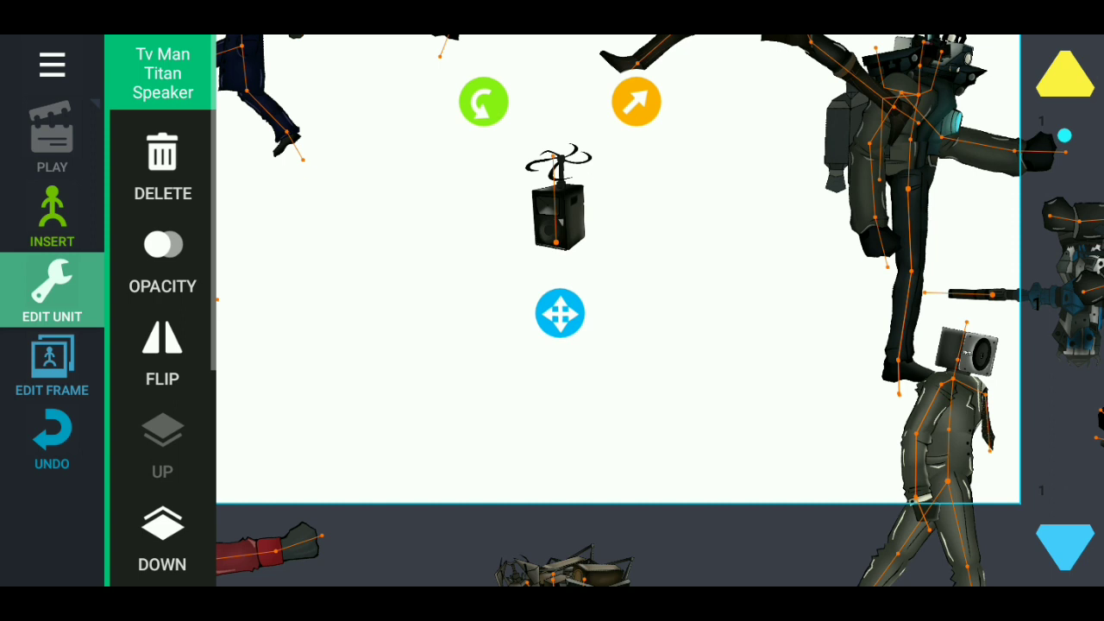
pyautogui.moveTo(560, 313)
pyautogui.mouseDown()
pyautogui.moveTo(631, 355)
pyautogui.moveTo(1022, 364)
pyautogui.mouseUp()
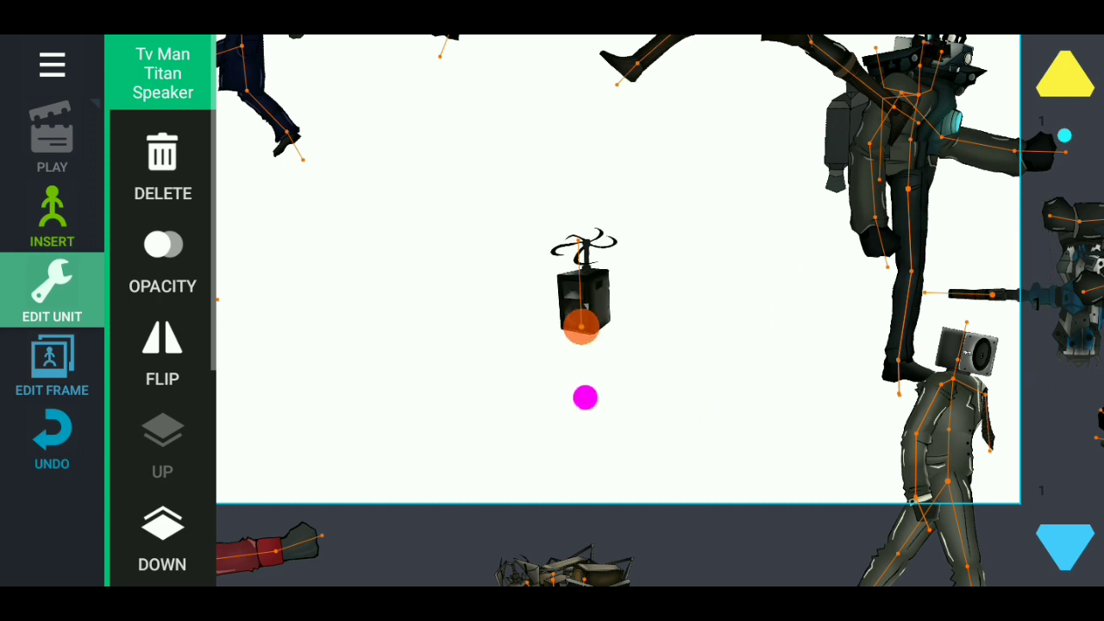
pyautogui.moveTo(581, 326)
pyautogui.mouseDown()
pyautogui.moveTo(481, 128)
pyautogui.moveTo(584, 254)
pyautogui.moveTo(608, 141)
pyautogui.mouseUp()
pyautogui.click(584, 253)
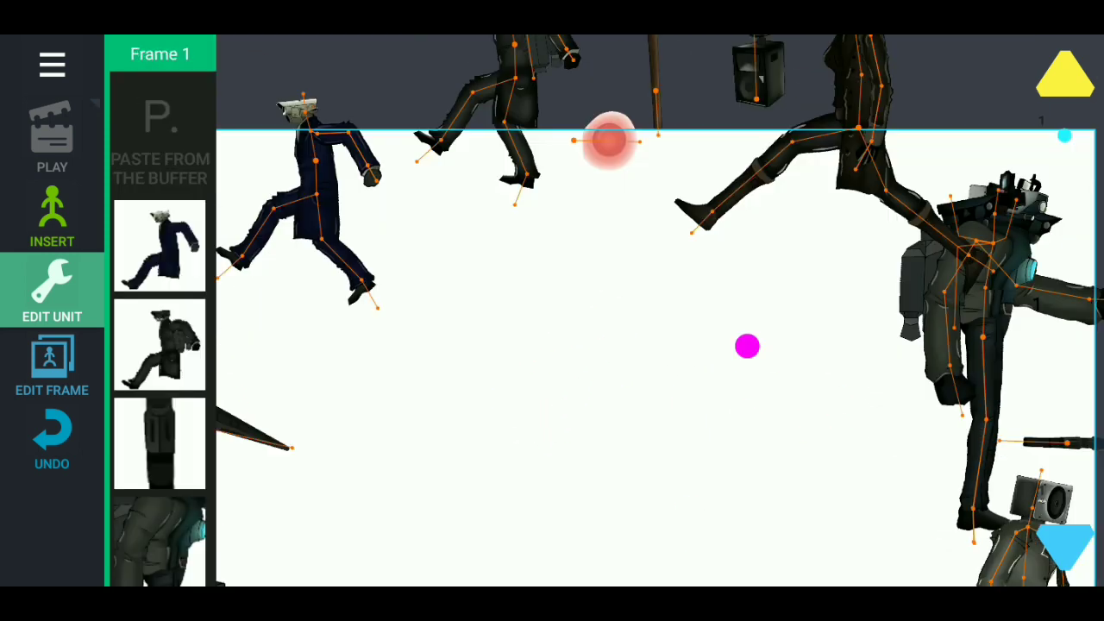
pyautogui.moveTo(747, 346); pyautogui.dragTo(809, 249)
# Step: Insert a Tv Man Titan Upgrade, swinging its leg right and its arm left
pyautogui.click(52, 220)
pyautogui.click(233, 336)
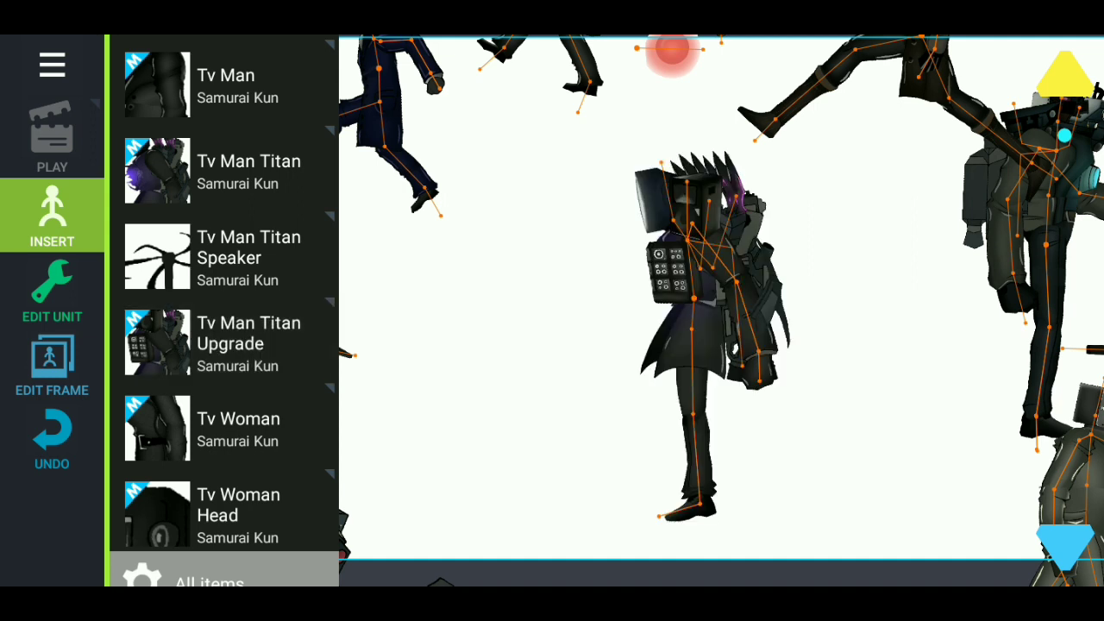
pyautogui.moveTo(663, 515); pyautogui.dragTo(802, 483)
pyautogui.moveTo(759, 380); pyautogui.dragTo(522, 250)
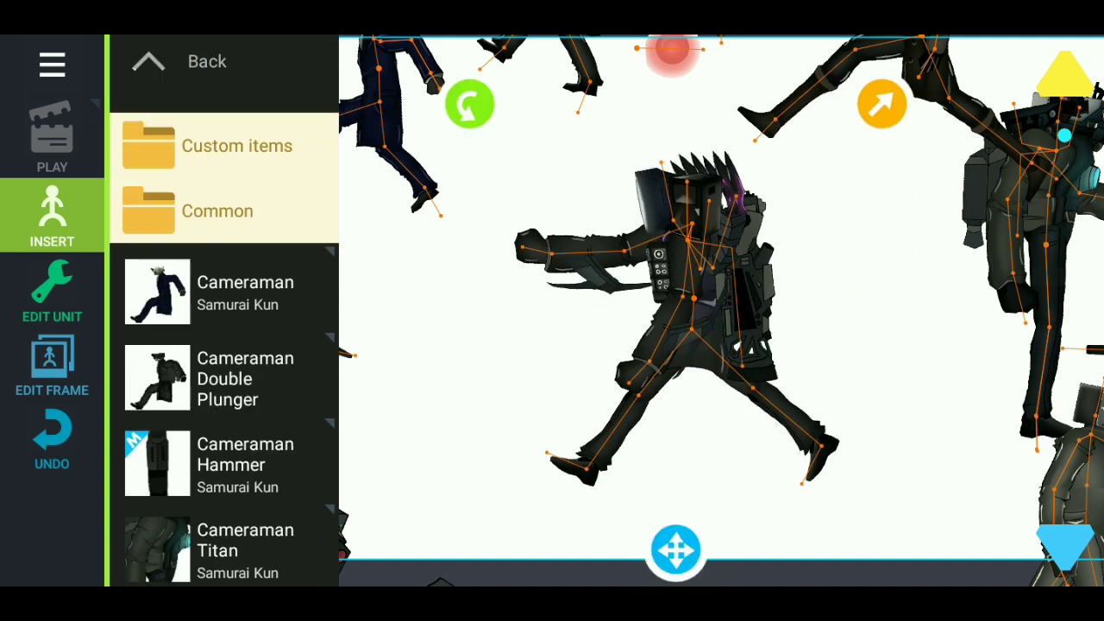
# Step: Cycle the Tv Man Titan Upgrade through states 1, 2 and 3
pyautogui.click(51, 289)
pyautogui.click(163, 138)
pyautogui.click(162, 268)
pyautogui.click(162, 367)
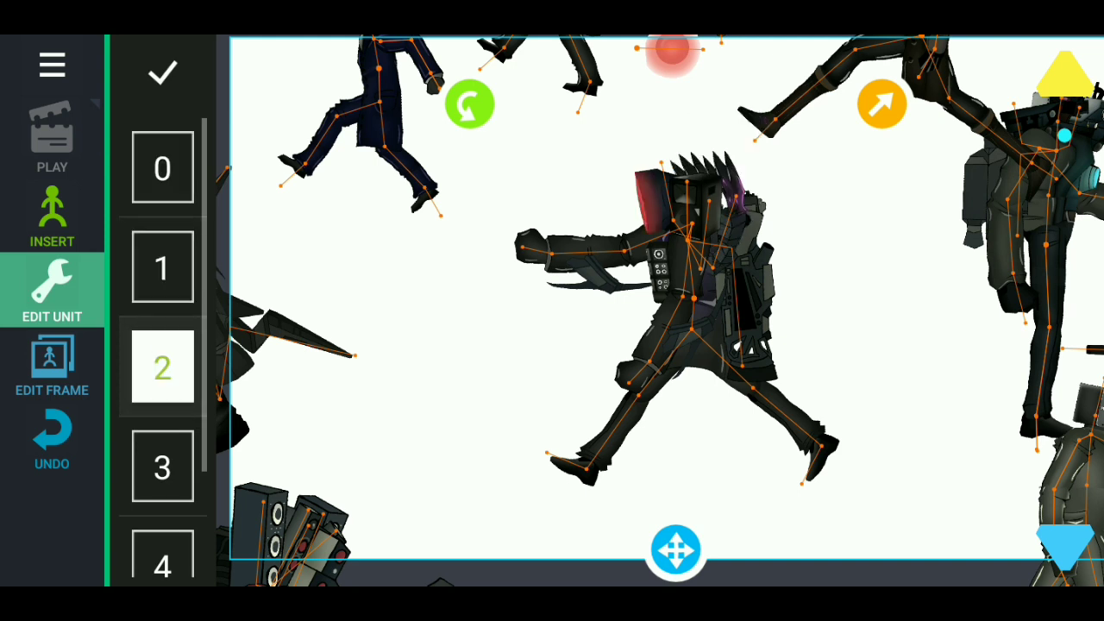
pyautogui.click(162, 465)
pyautogui.click(163, 71)
# Step: Select the Tv Man Titan Upgrade and delete it
pyautogui.moveTo(406, 361); pyautogui.dragTo(178, 304)
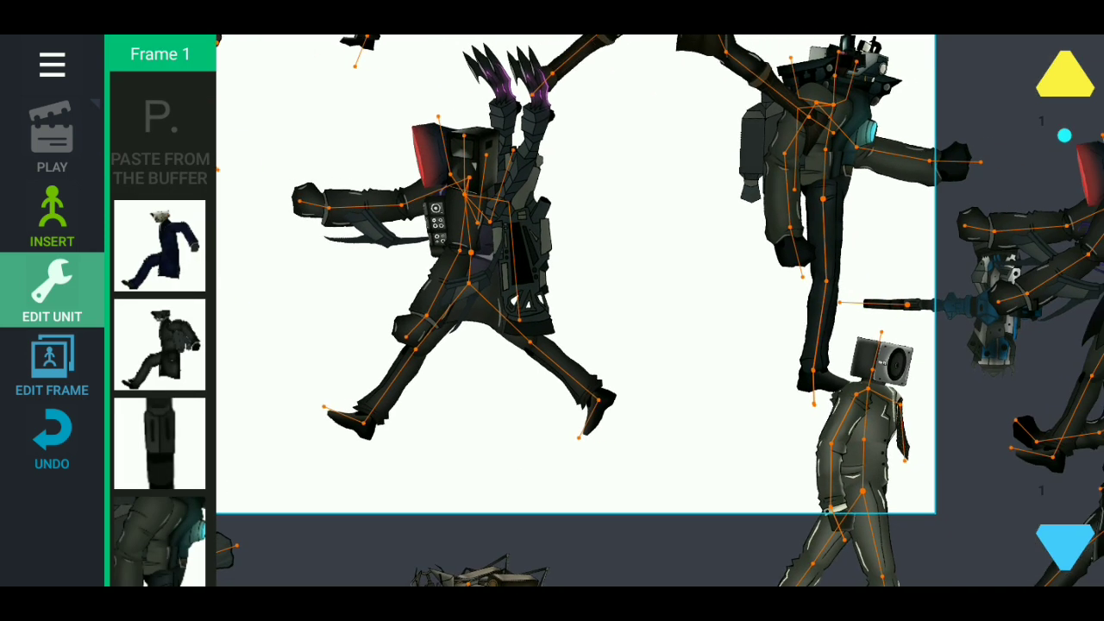
pyautogui.click(470, 259)
pyautogui.click(163, 74)
pyautogui.click(163, 242)
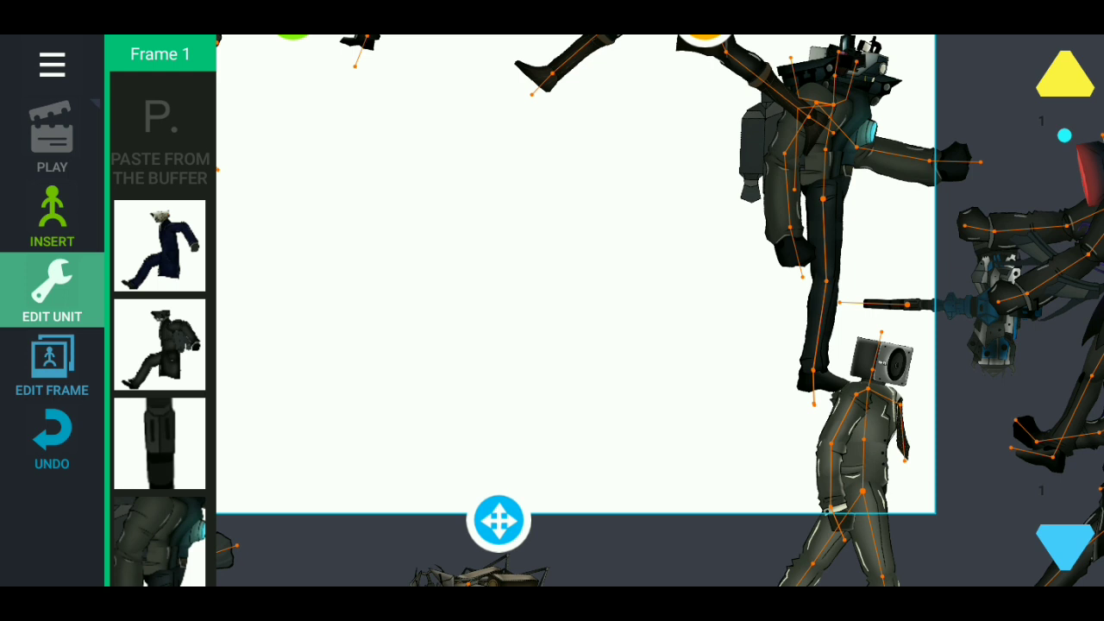
# Step: Add a Tv Woman figure and pose her kicking and punching
pyautogui.click(52, 216)
pyautogui.scroll(-10, 224, 345)
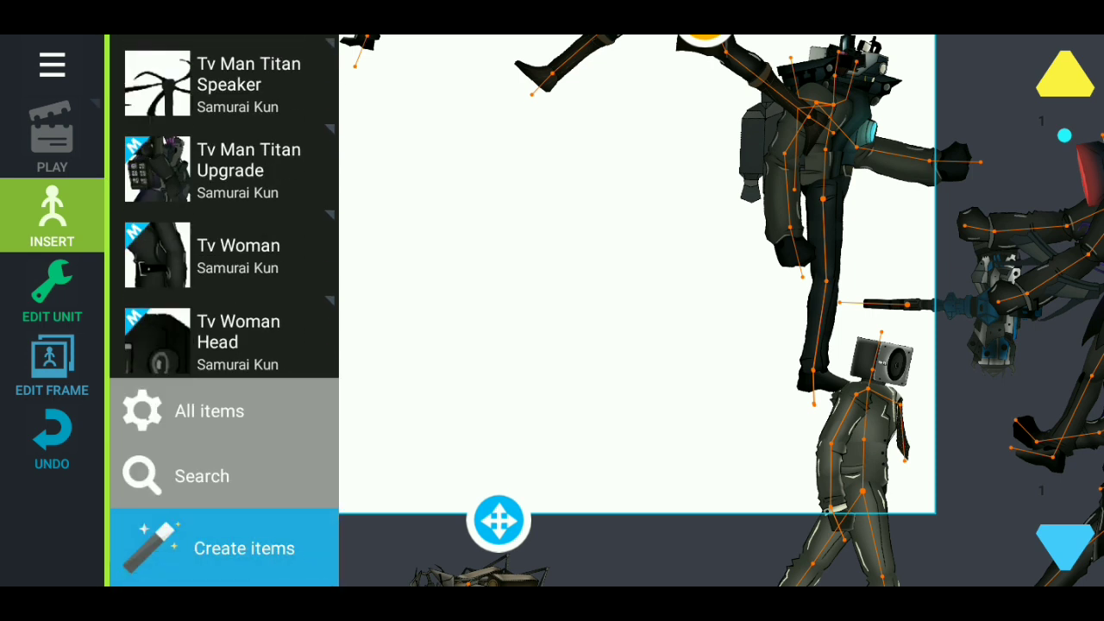
pyautogui.click(224, 254)
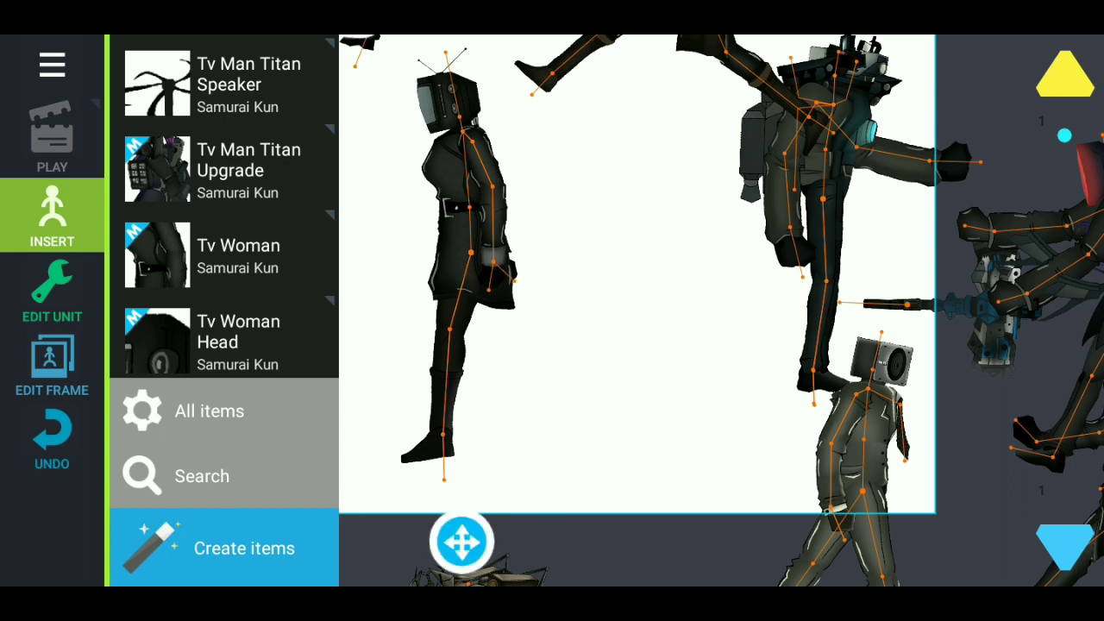
pyautogui.moveTo(492, 288); pyautogui.dragTo(523, 312)
pyautogui.moveTo(466, 129); pyautogui.dragTo(380, 241)
pyautogui.moveTo(641, 222); pyautogui.dragTo(831, 205)
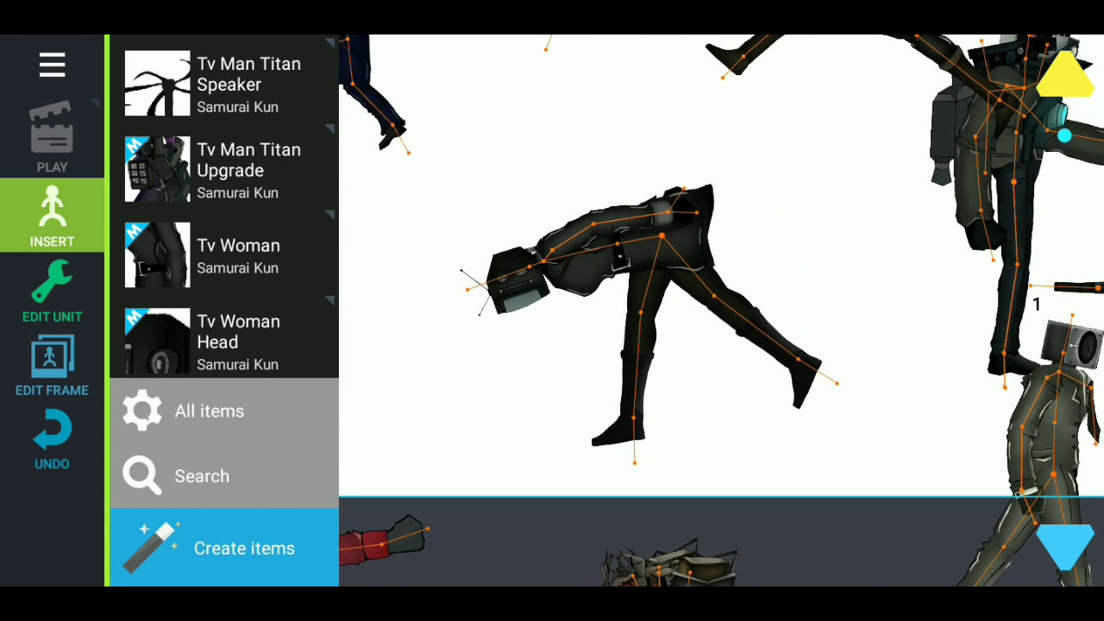
pyautogui.moveTo(561, 230); pyautogui.dragTo(613, 77)
pyautogui.moveTo(681, 259); pyautogui.dragTo(514, 142)
# Step: Cycle the Tv Woman through states 1 and 3 back to state 0, and move her to the right edge
pyautogui.click(52, 293)
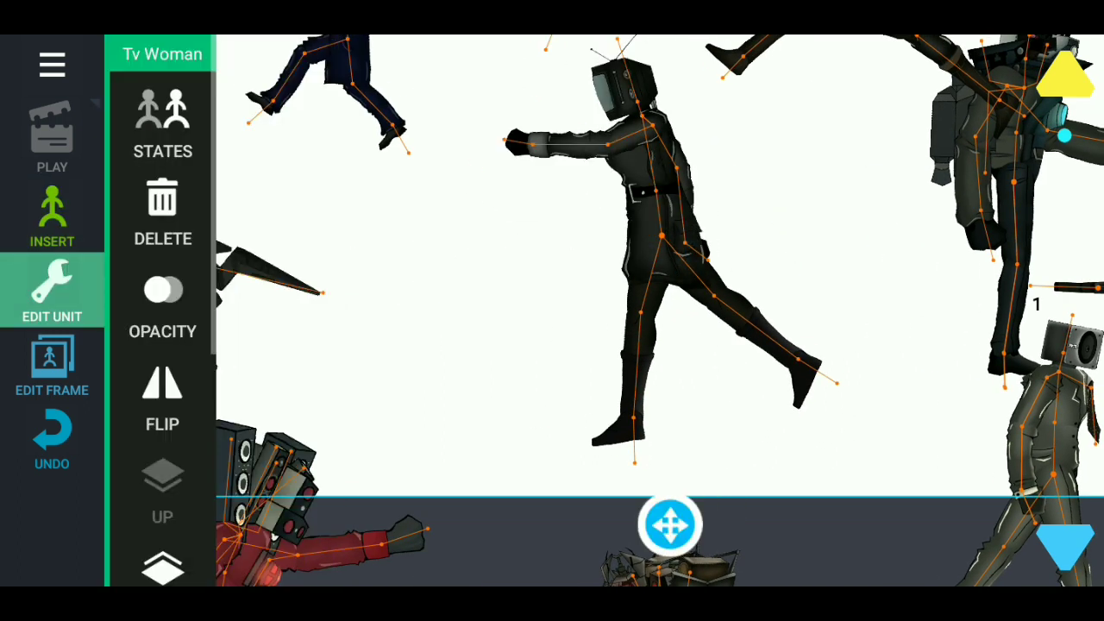
pyautogui.click(163, 123)
pyautogui.click(163, 267)
pyautogui.click(163, 467)
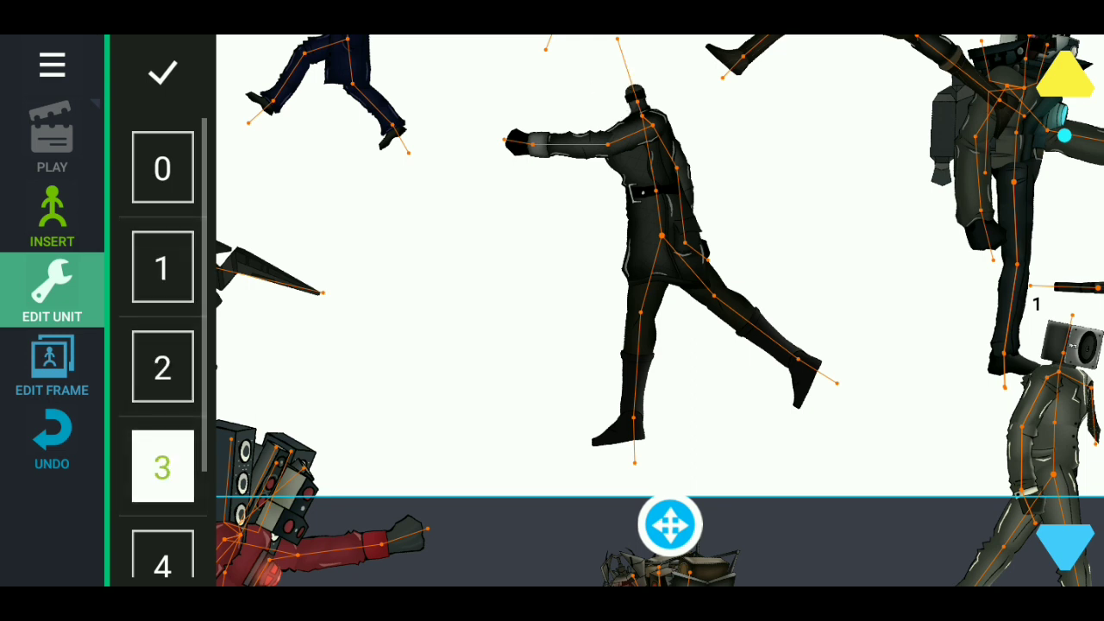
pyautogui.click(163, 167)
pyautogui.moveTo(670, 524); pyautogui.dragTo(1091, 526)
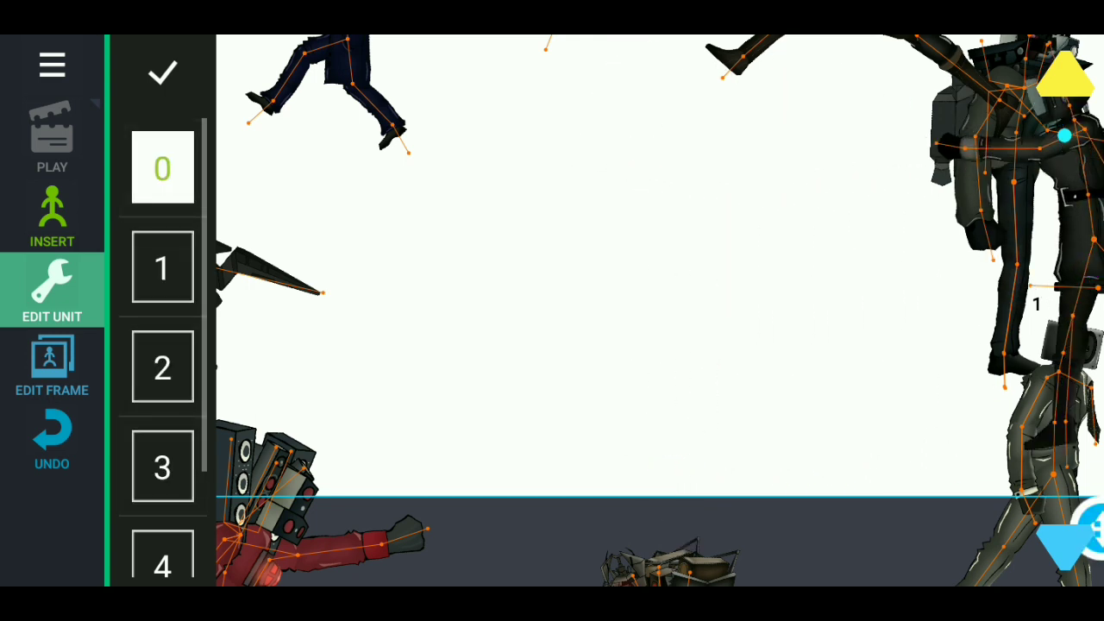
pyautogui.click(163, 72)
# Step: Insert a Tv Woman Head, keep it in state 0, and move it down-left
pyautogui.click(51, 216)
pyautogui.click(225, 341)
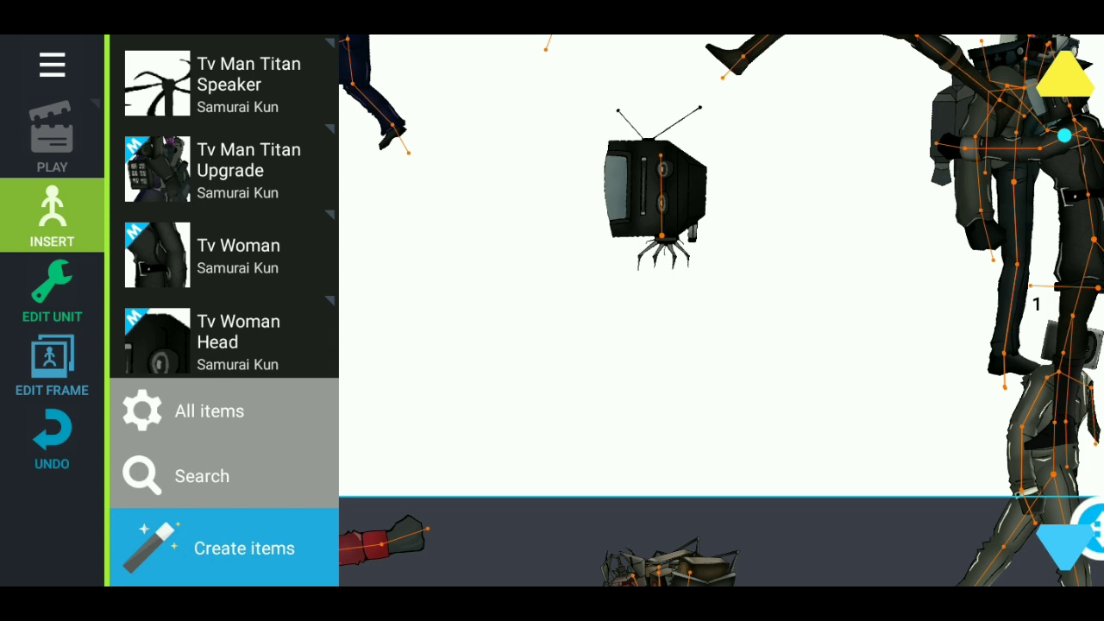
pyautogui.click(674, 239)
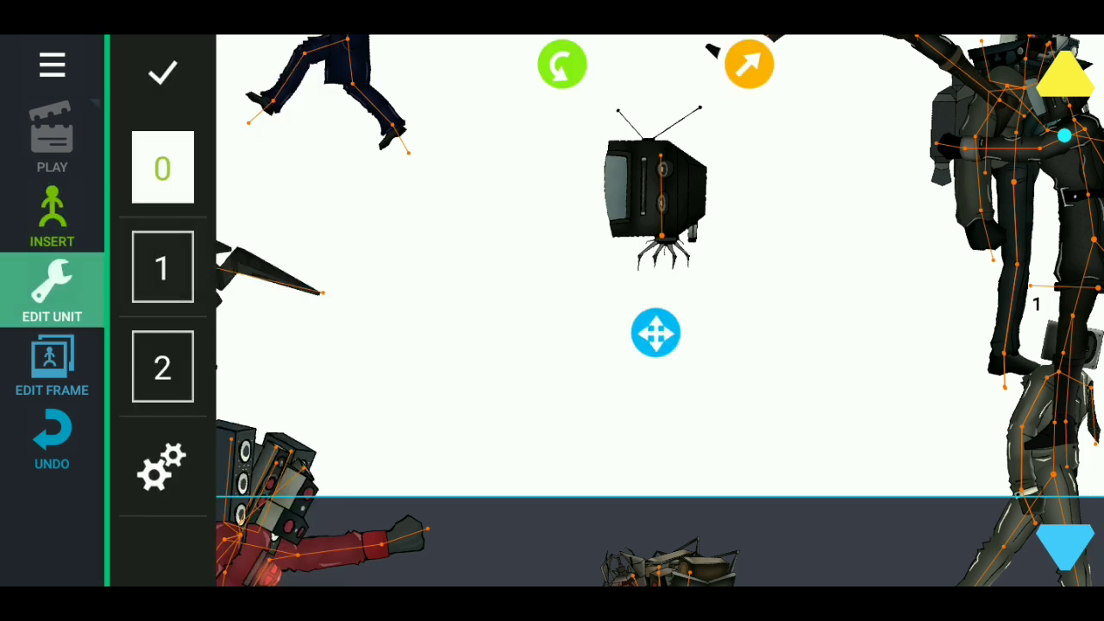
pyautogui.click(161, 266)
pyautogui.click(161, 367)
pyautogui.click(160, 167)
pyautogui.click(161, 71)
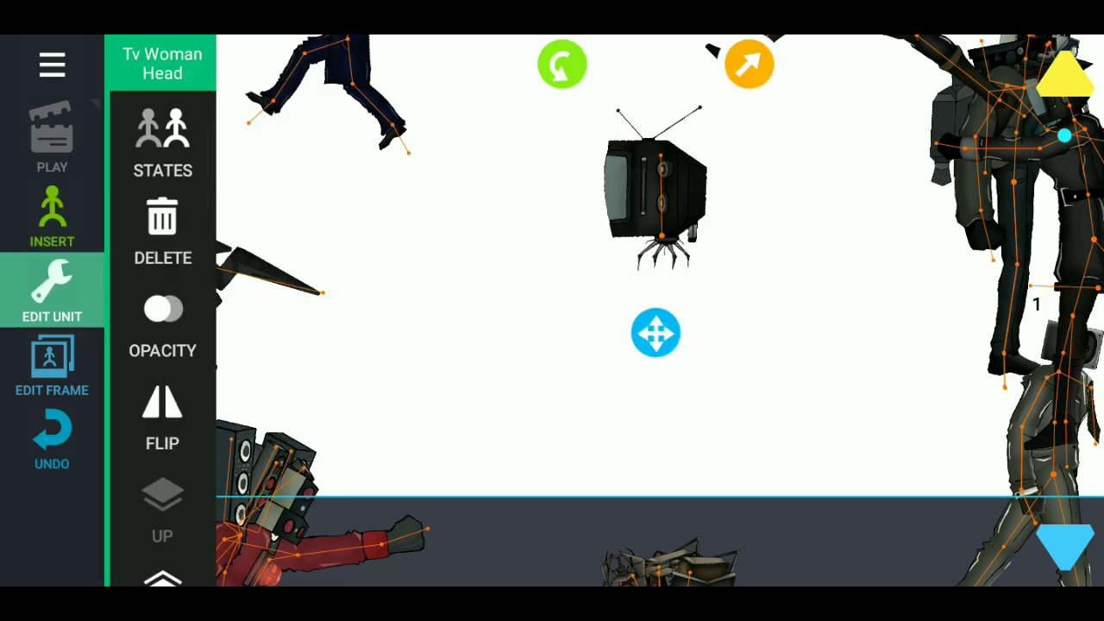
pyautogui.moveTo(656, 332); pyautogui.dragTo(542, 529)
pyautogui.scroll(3, 552, 310)
# Step: Shift the TV head right, then open the skibiditoilet.boss pack from All items
pyautogui.moveTo(653, 173); pyautogui.dragTo(1025, 503)
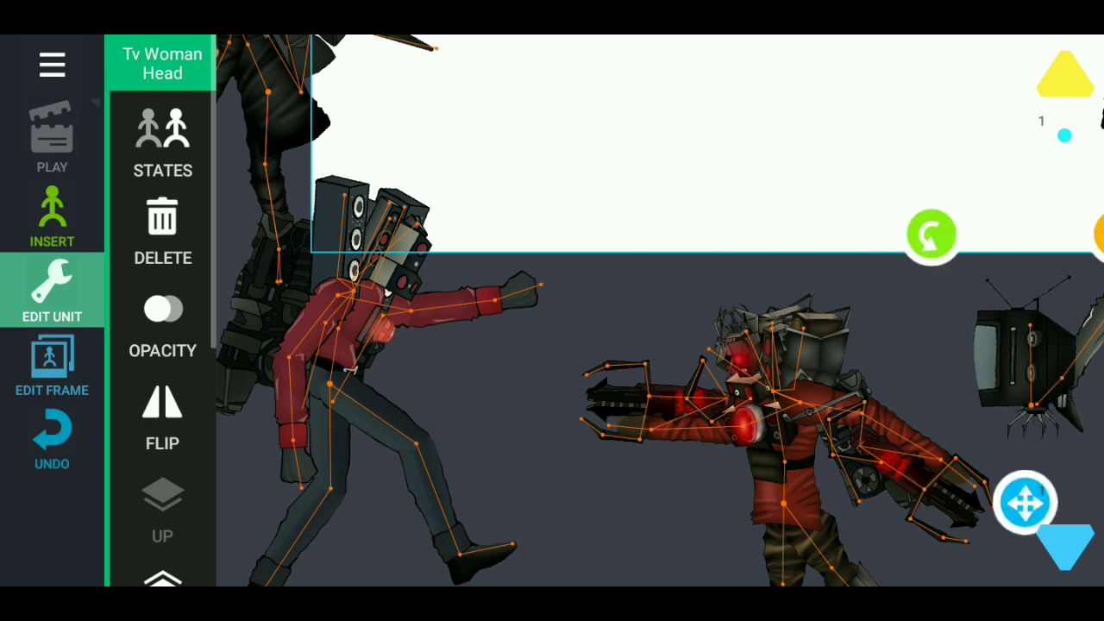
pyautogui.click(51, 216)
pyautogui.click(207, 408)
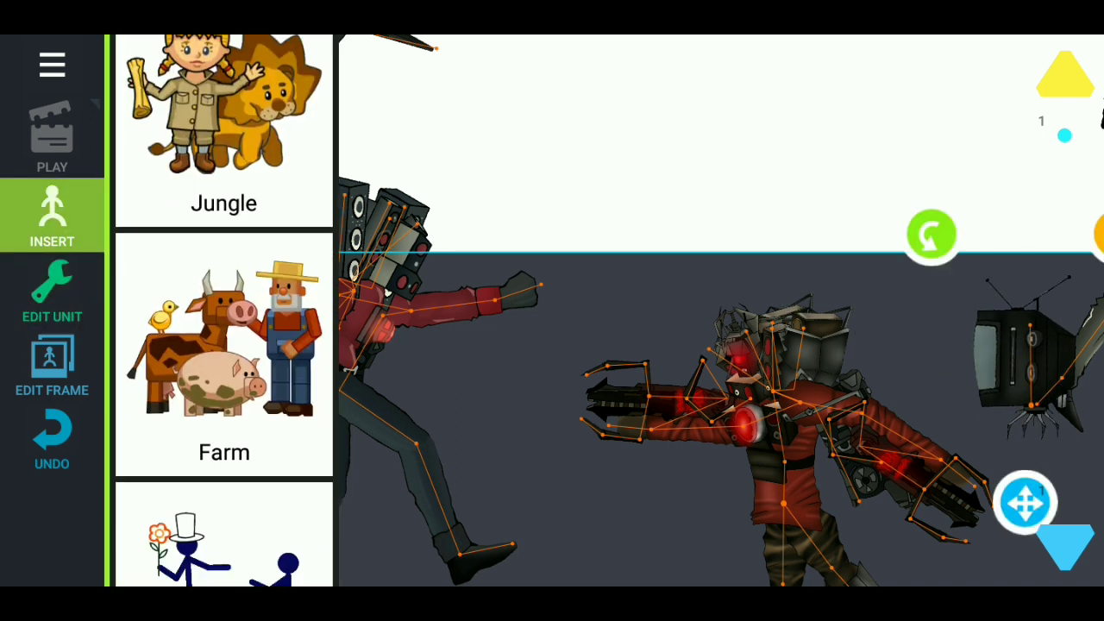
pyautogui.click(224, 535)
pyautogui.scroll(-3, 225, 310)
pyautogui.scroll(3, 225, 310)
pyautogui.click(198, 60)
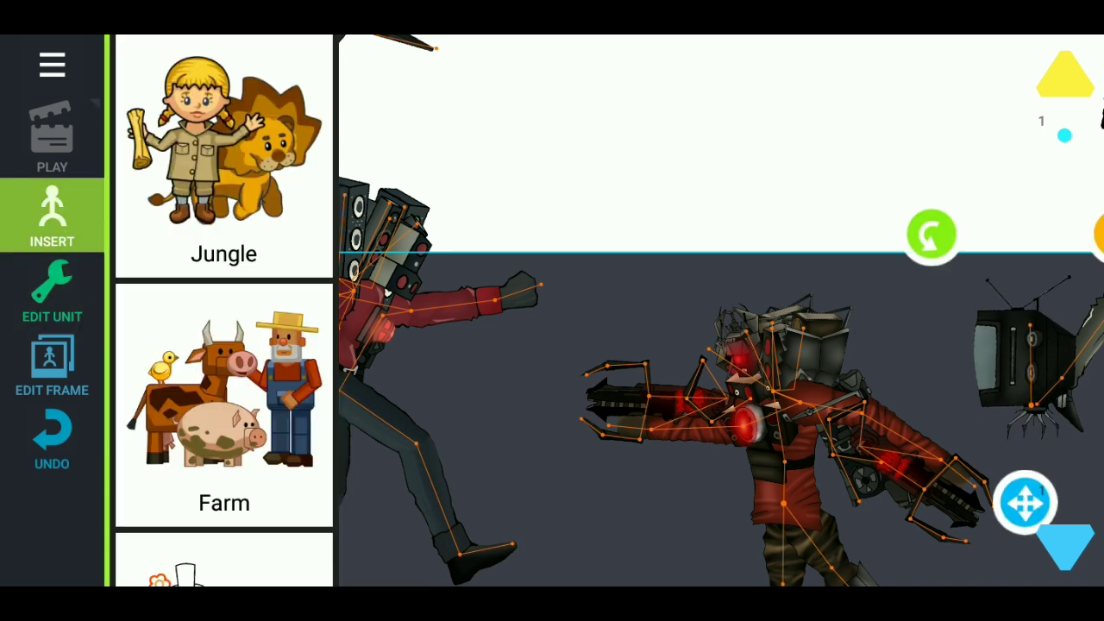
pyautogui.scroll(-15, 225, 311)
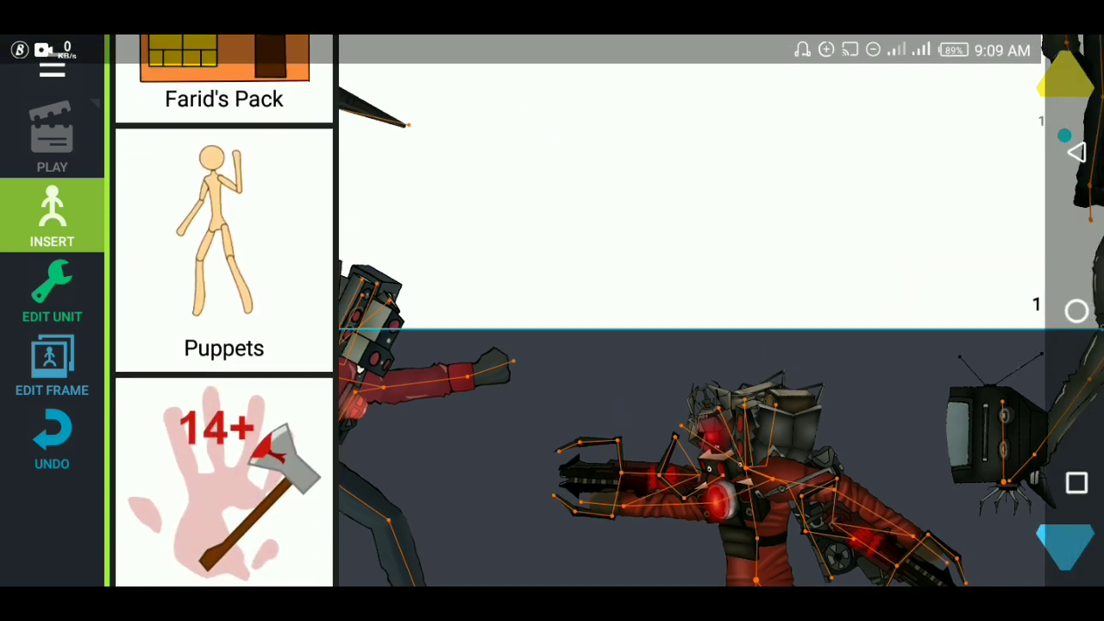
pyautogui.scroll(-10, 224, 311)
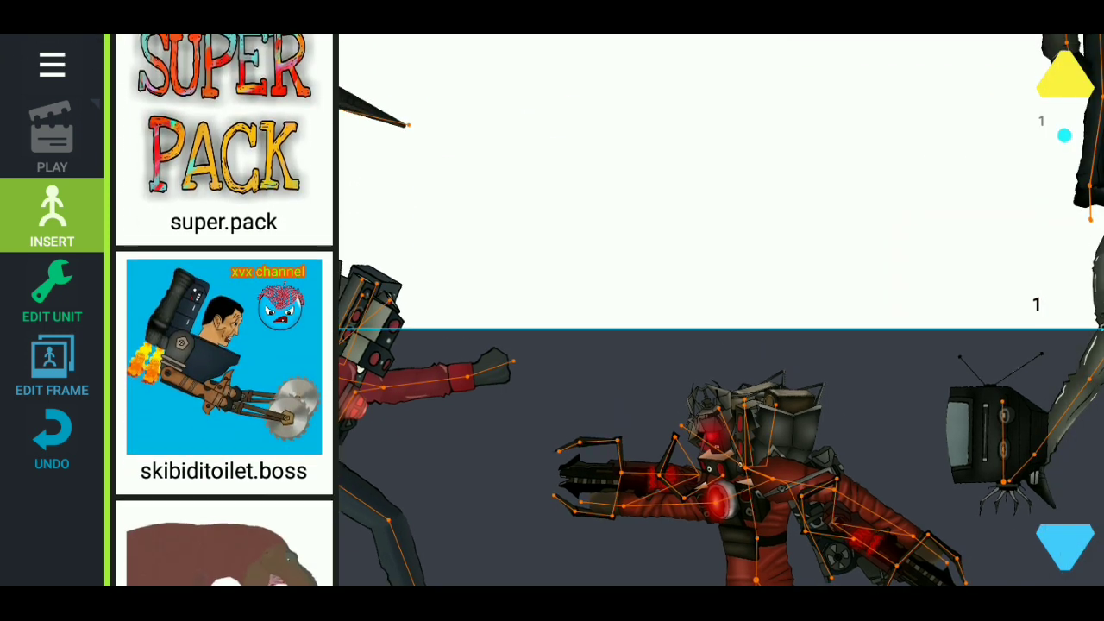
pyautogui.click(223, 363)
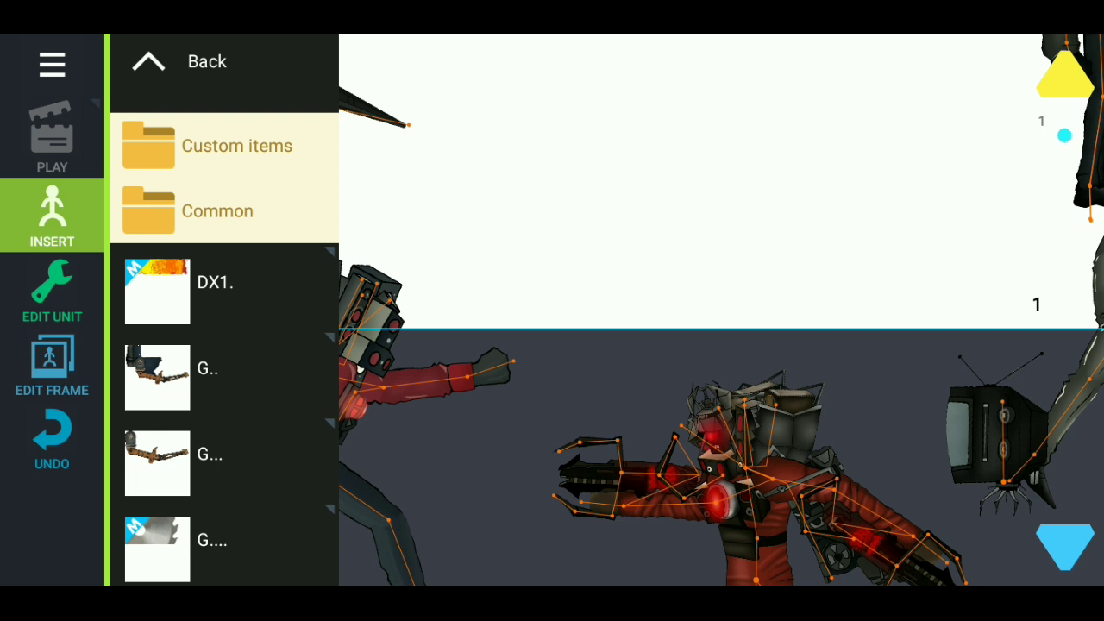
# Step: Insert the DX1 fire effect and two toilet-arm items onto the canvas
pyautogui.click(220, 292)
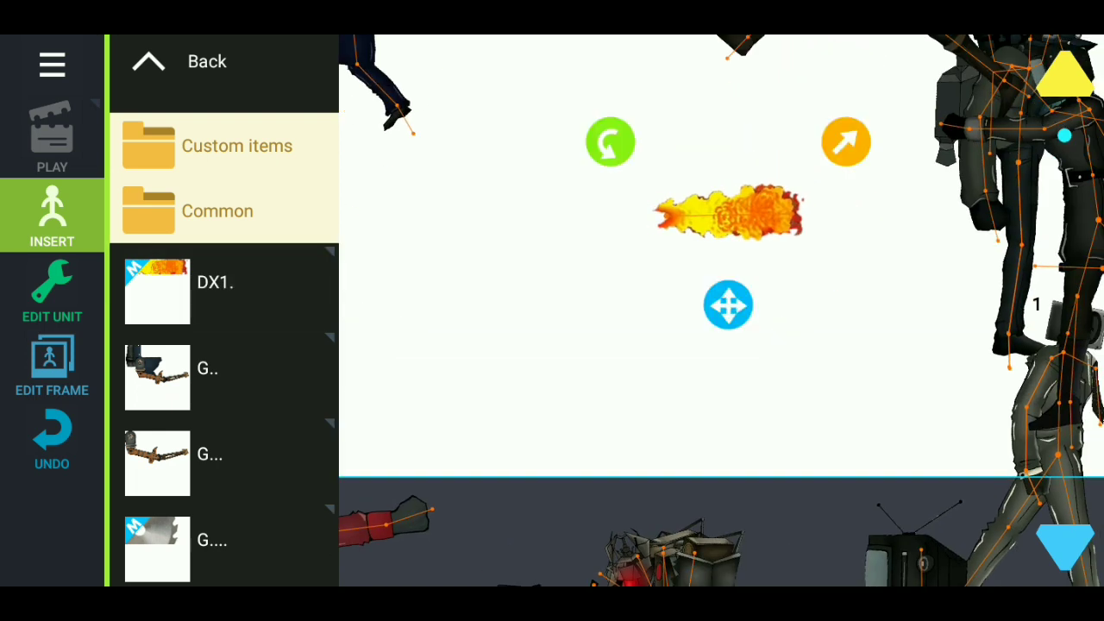
pyautogui.moveTo(729, 304)
pyautogui.mouseDown()
pyautogui.moveTo(592, 355)
pyautogui.moveTo(805, 283)
pyautogui.moveTo(712, 153)
pyautogui.moveTo(753, 270)
pyautogui.moveTo(392, 531)
pyautogui.mouseUp()
pyautogui.click(157, 376)
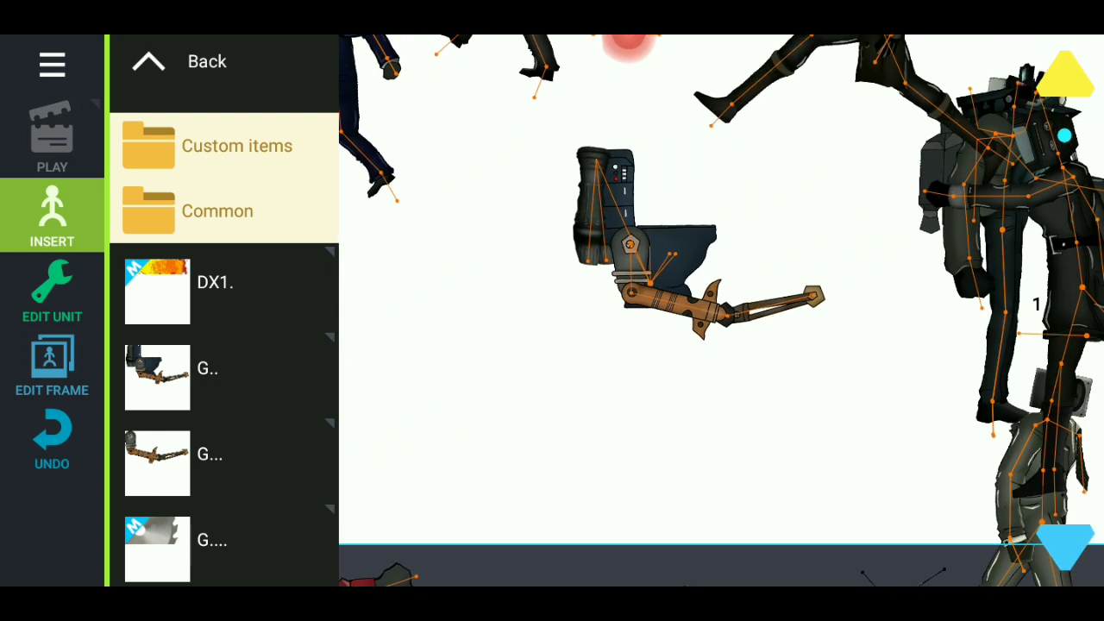
pyautogui.click(157, 464)
pyautogui.moveTo(737, 448)
pyautogui.mouseDown()
pyautogui.moveTo(828, 375)
pyautogui.moveTo(854, 298)
pyautogui.mouseUp()
pyautogui.scroll(-3, 225, 345)
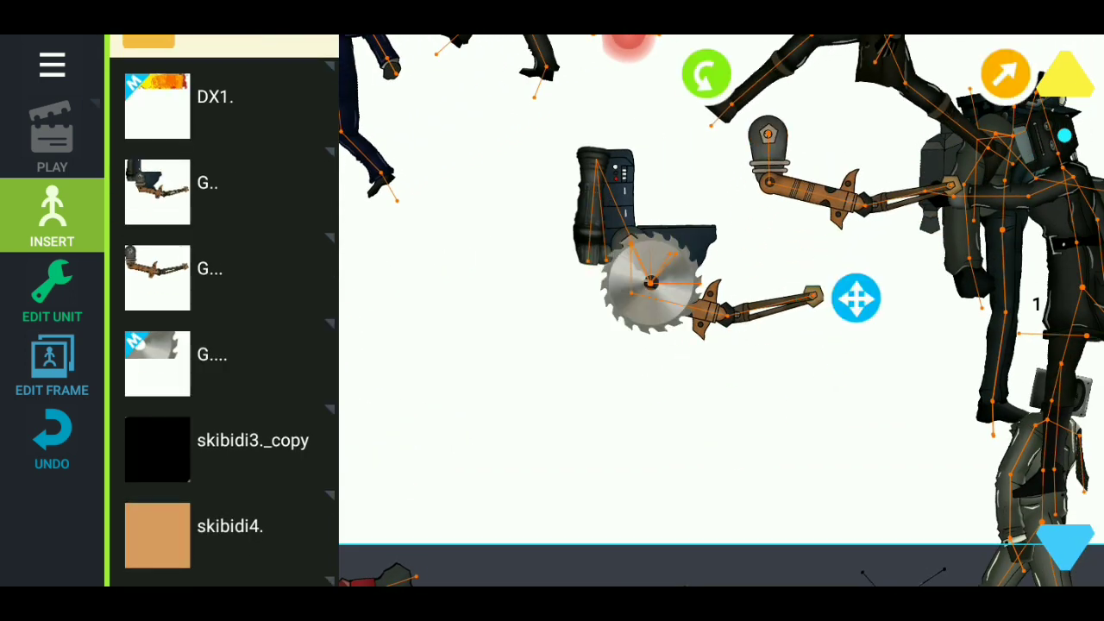
# Step: Move the toilet lower-left and seat the saw blade on the arm's end
pyautogui.click(604, 207)
pyautogui.moveTo(697, 406)
pyautogui.mouseDown()
pyautogui.moveTo(915, 377)
pyautogui.moveTo(543, 463)
pyautogui.mouseUp()
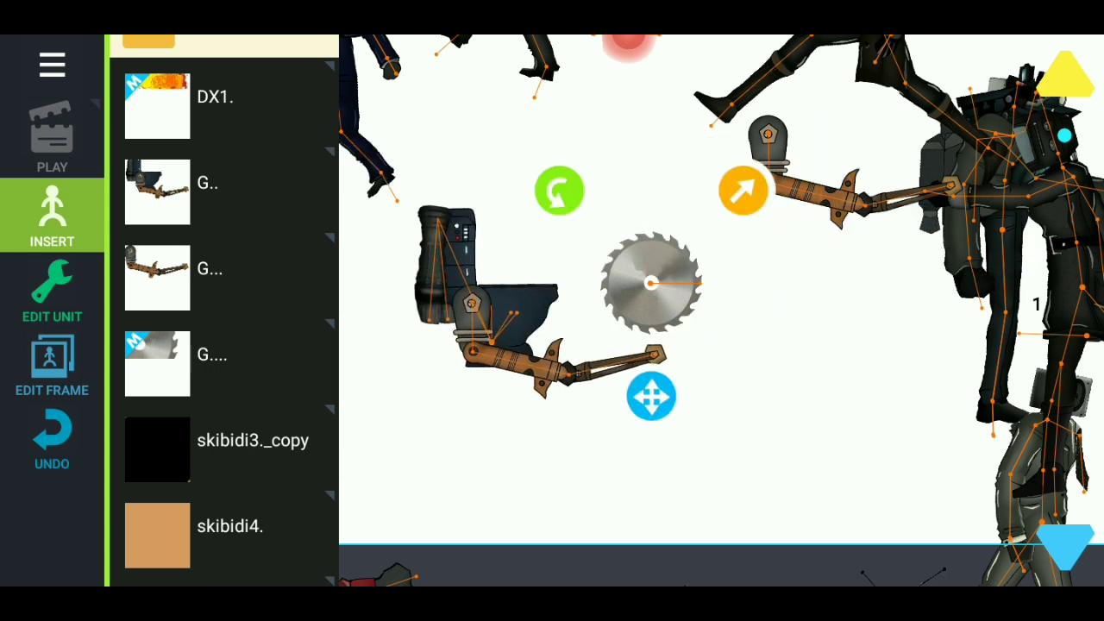
pyautogui.moveTo(652, 396); pyautogui.dragTo(672, 498)
# Step: Add the orange skibidi4 piece, shrink it, and attach it to the toilet's joint
pyautogui.scroll(-3, 224, 345)
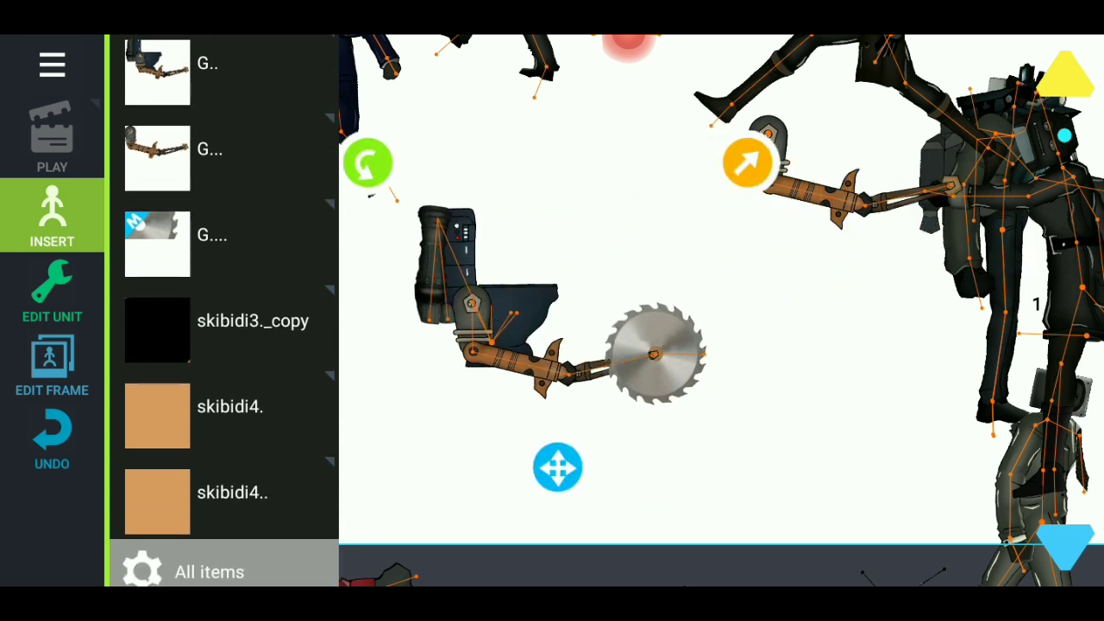
pyautogui.click(157, 409)
pyautogui.moveTo(650, 258); pyautogui.dragTo(672, 386)
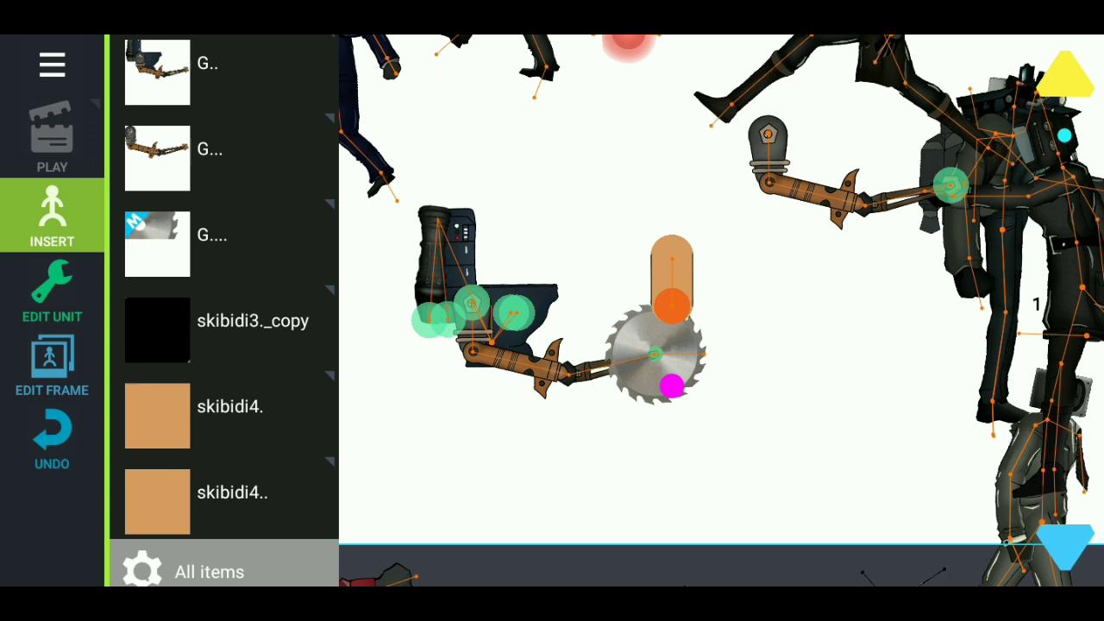
pyautogui.moveTo(516, 294); pyautogui.dragTo(510, 289)
# Step: Insert the cartoon head, attach it to the toilet body, and tilt it upright
pyautogui.scroll(-2, 224, 345)
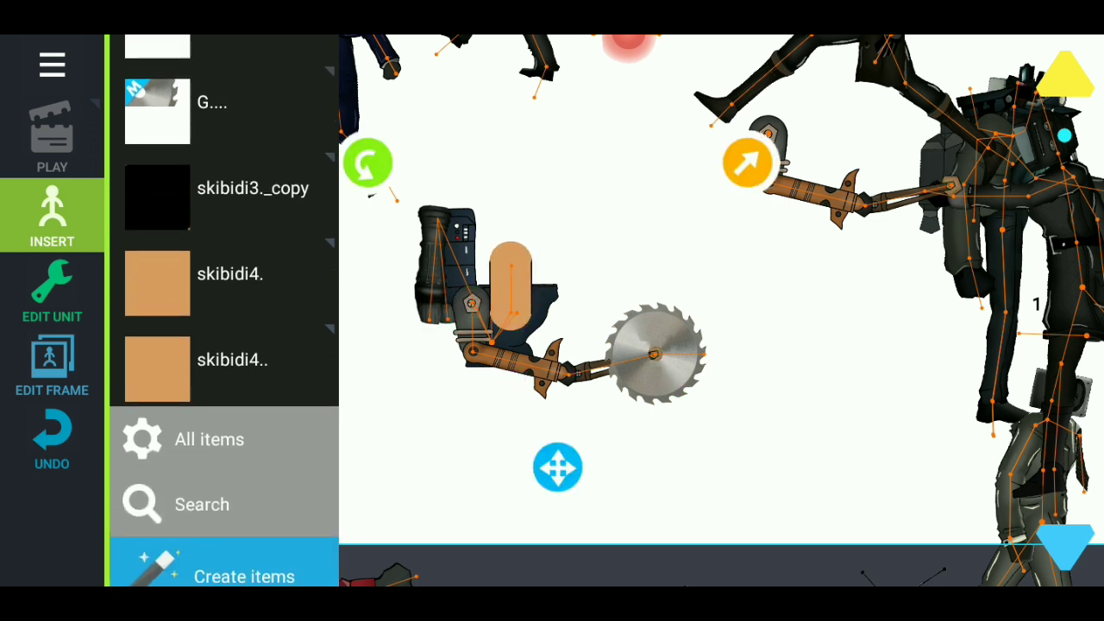
pyautogui.scroll(10, 225, 311)
pyautogui.scroll(-2, 224, 310)
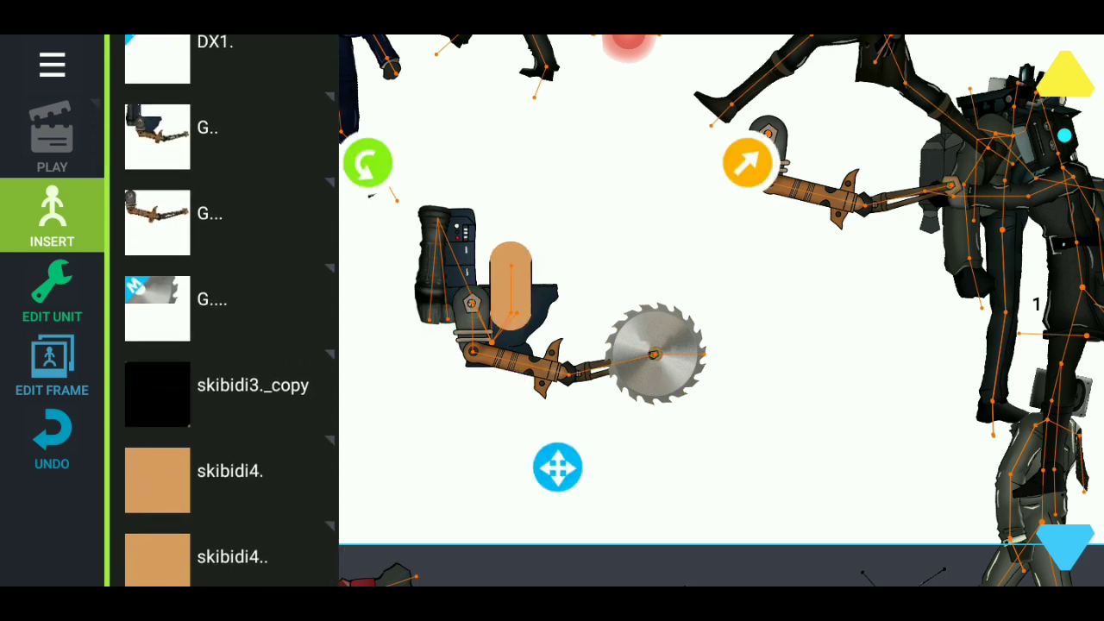
pyautogui.click(158, 384)
pyautogui.click(759, 193)
pyautogui.moveTo(653, 250); pyautogui.dragTo(543, 238)
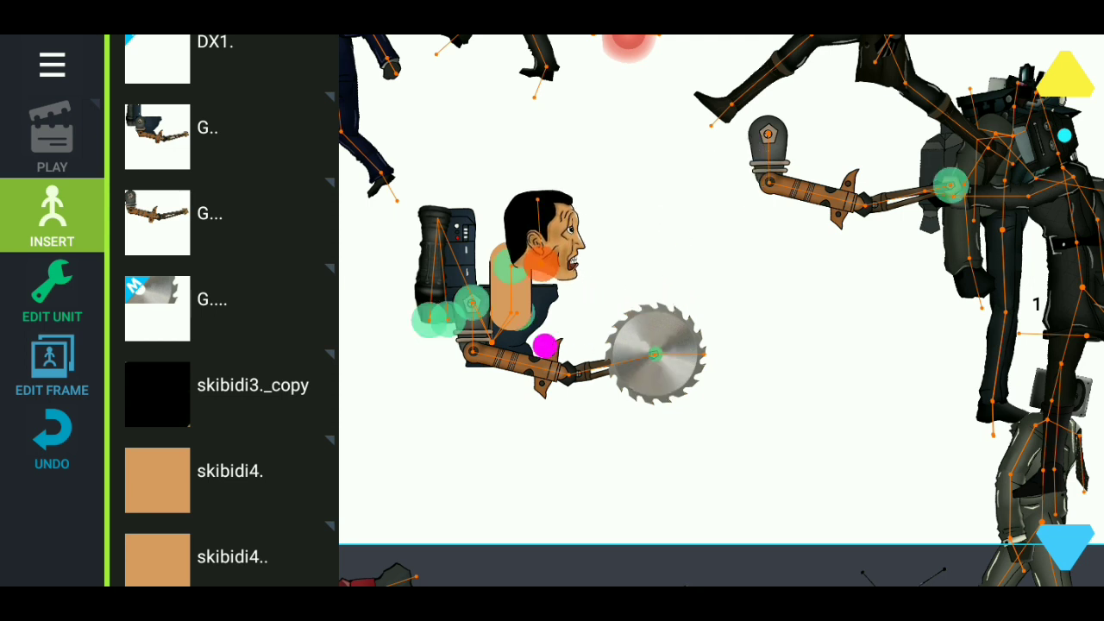
pyautogui.moveTo(506, 346); pyautogui.dragTo(505, 345)
pyautogui.moveTo(527, 258); pyautogui.dragTo(524, 196)
pyautogui.moveTo(162, 432); pyautogui.dragTo(162, 236)
# Step: Rotate the saw arm and seat the spiked arm on the toilet's shoulder
pyautogui.click(162, 389)
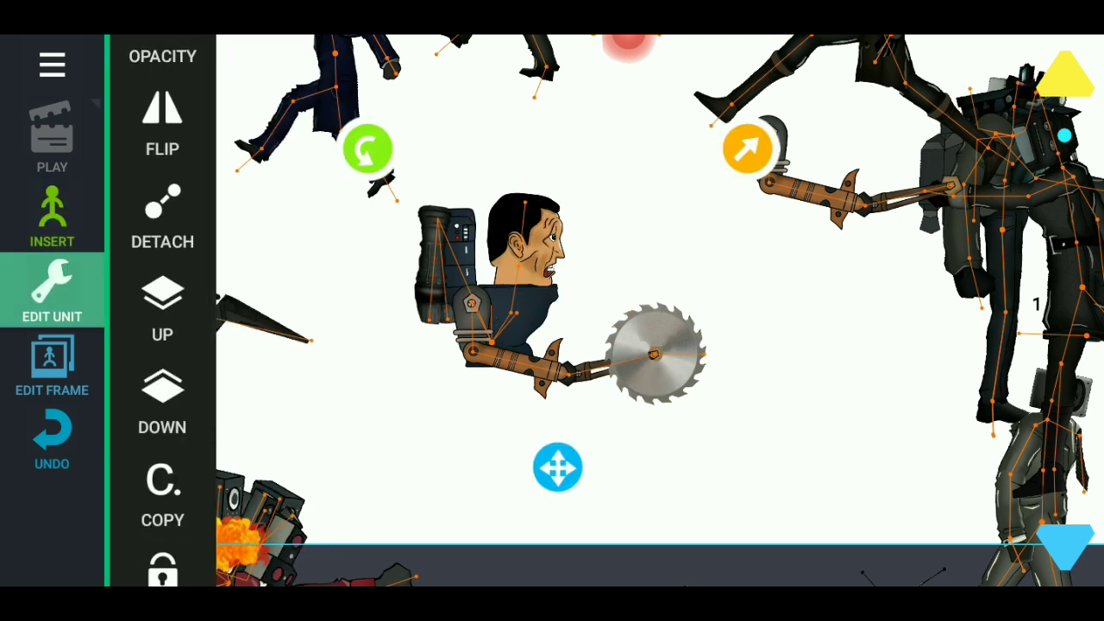
pyautogui.moveTo(654, 353); pyautogui.dragTo(603, 164)
pyautogui.moveTo(573, 364); pyautogui.dragTo(460, 495)
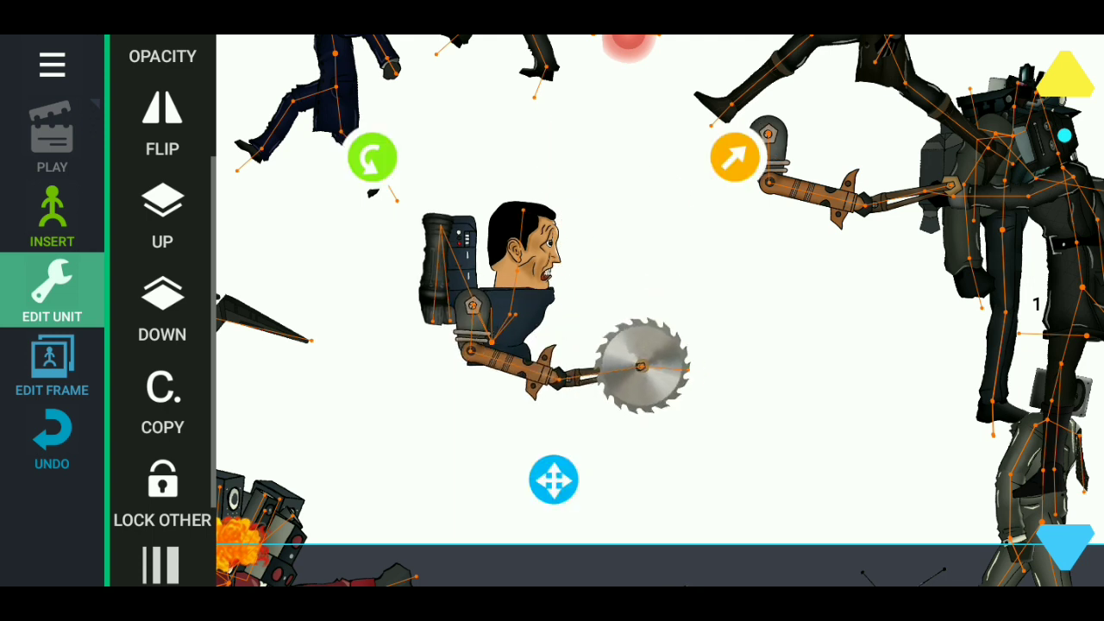
pyautogui.click(828, 194)
pyautogui.moveTo(854, 296); pyautogui.dragTo(590, 480)
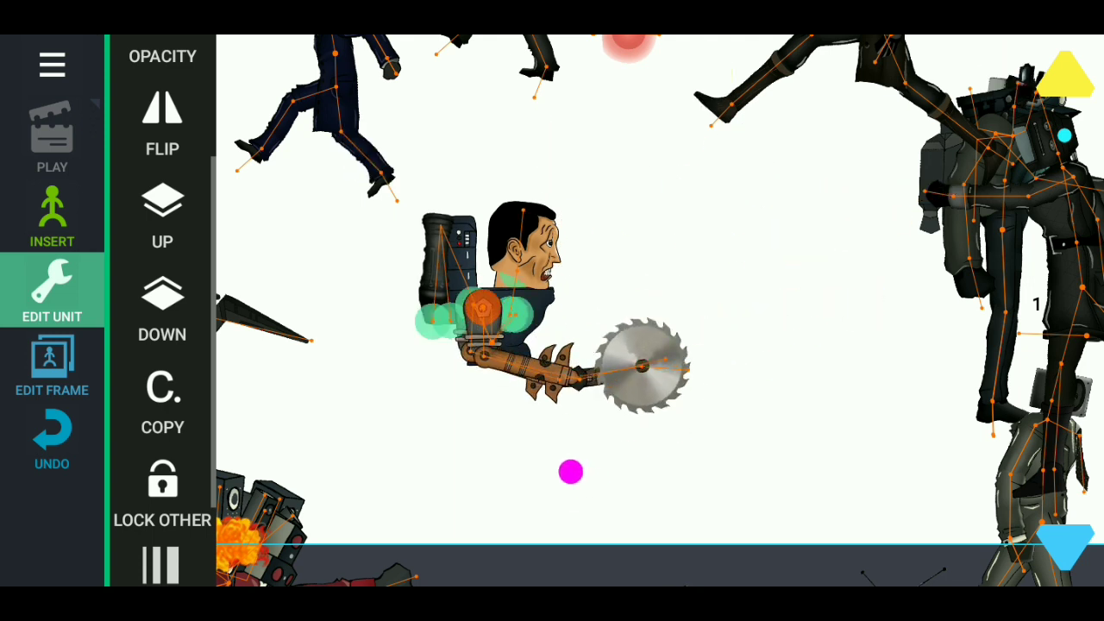
pyautogui.click(571, 471)
pyautogui.moveTo(604, 373)
pyautogui.mouseDown()
pyautogui.moveTo(641, 342)
pyautogui.moveTo(733, 347)
pyautogui.mouseUp()
# Step: Send the saw arm and the head back several layers in the stacking order
pyautogui.click(162, 306)
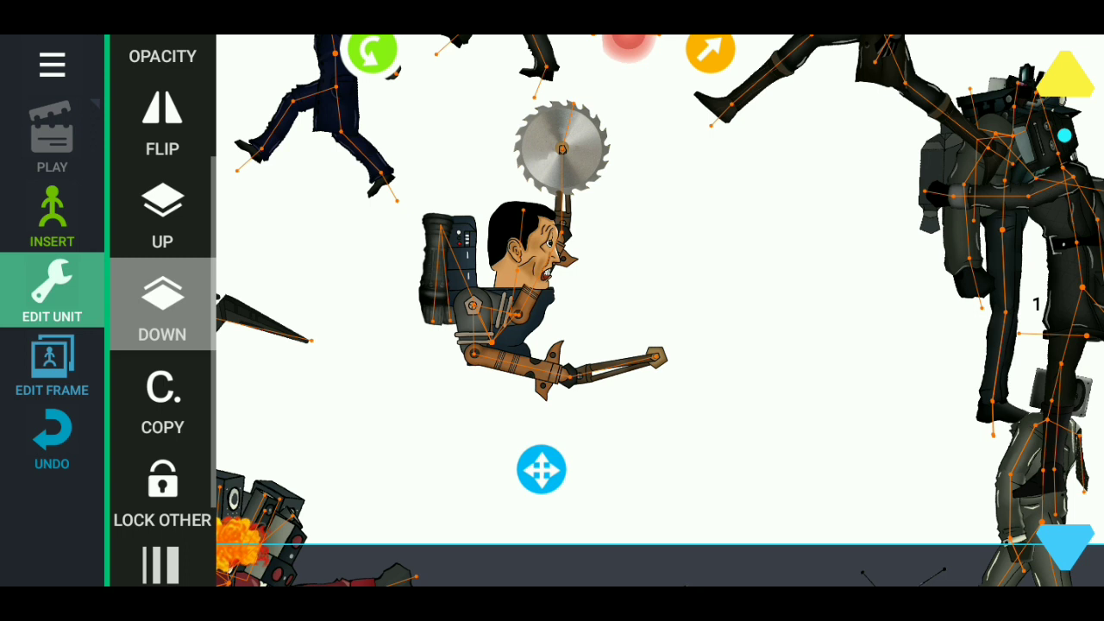
pyautogui.click(162, 306)
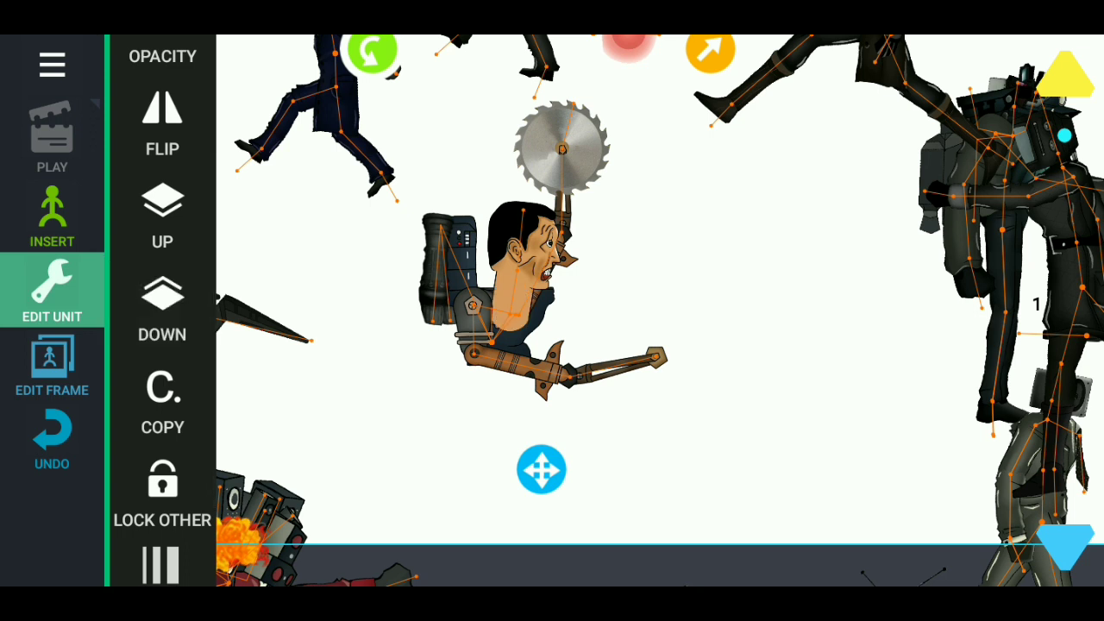
pyautogui.moveTo(565, 155); pyautogui.dragTo(714, 303)
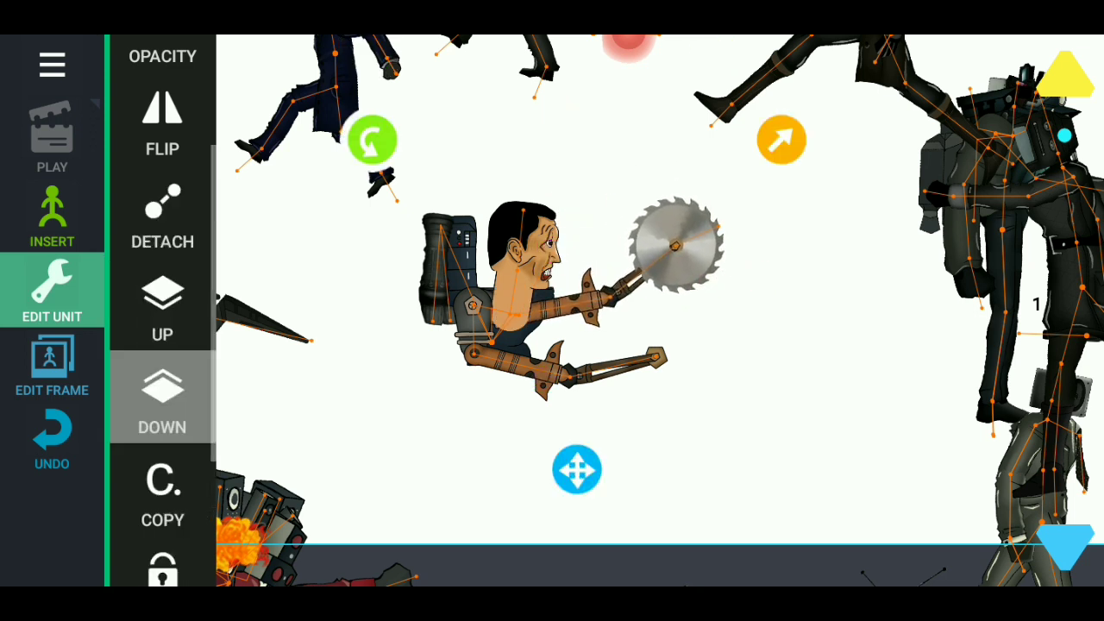
pyautogui.click(162, 396)
pyautogui.click(529, 210)
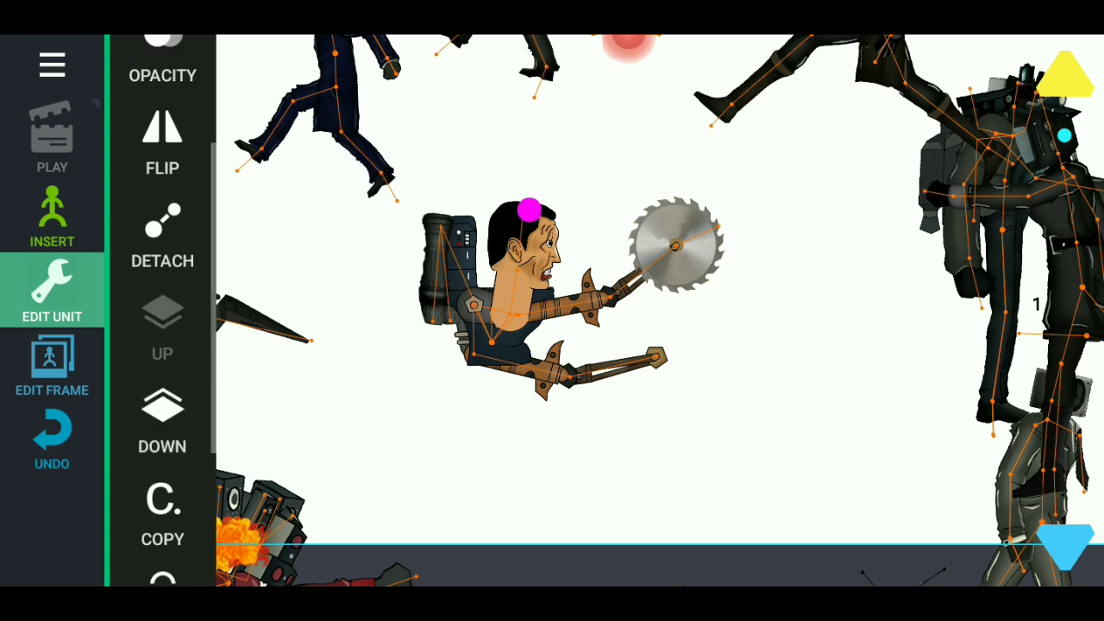
pyautogui.click(162, 420)
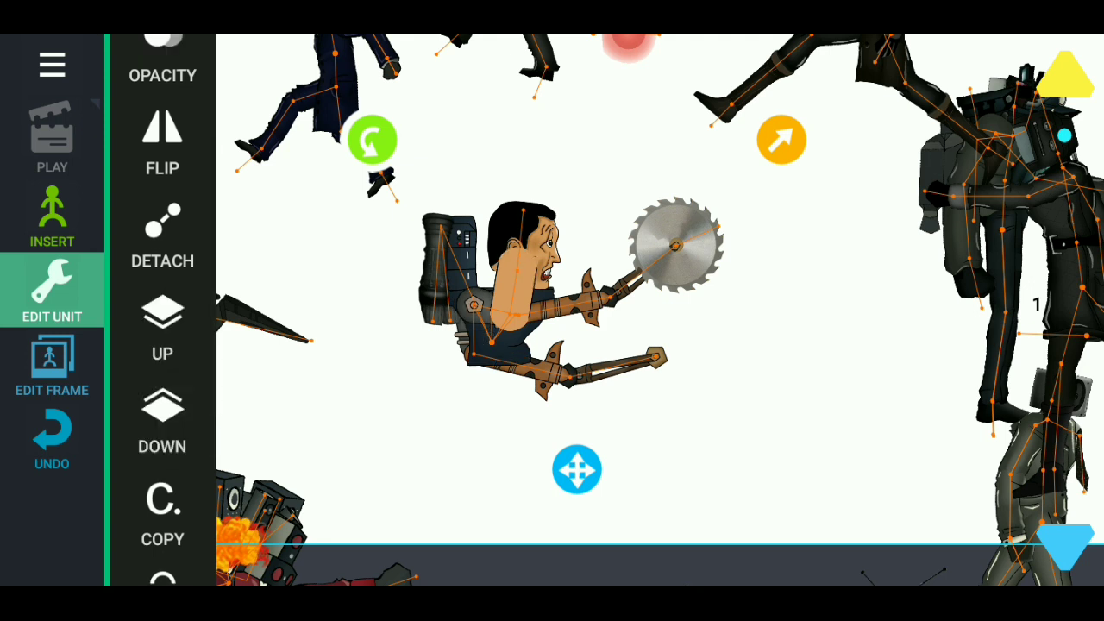
pyautogui.click(543, 247)
pyautogui.click(163, 397)
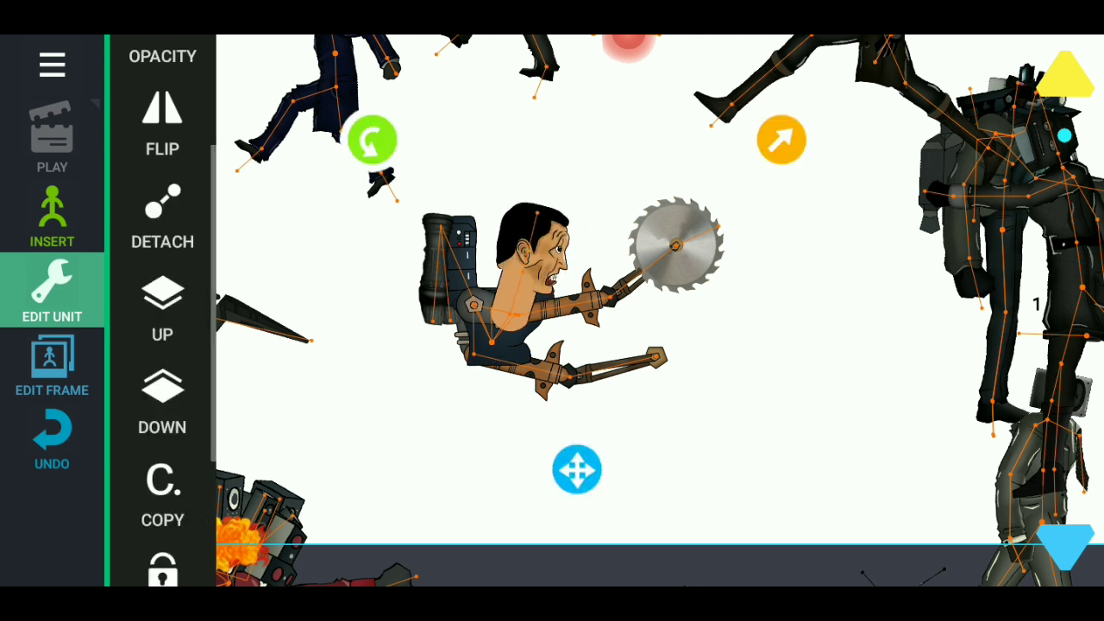
pyautogui.click(162, 402)
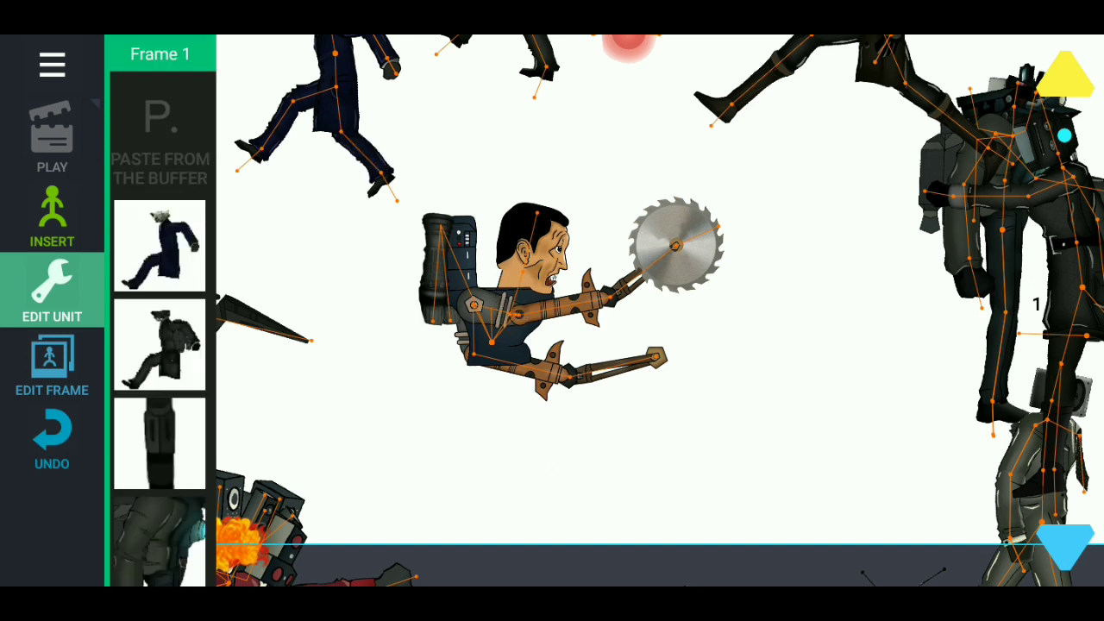
# Step: Re-pose the saw figure's lower arm and move it toward the top-right
pyautogui.click(684, 278)
pyautogui.click(454, 513)
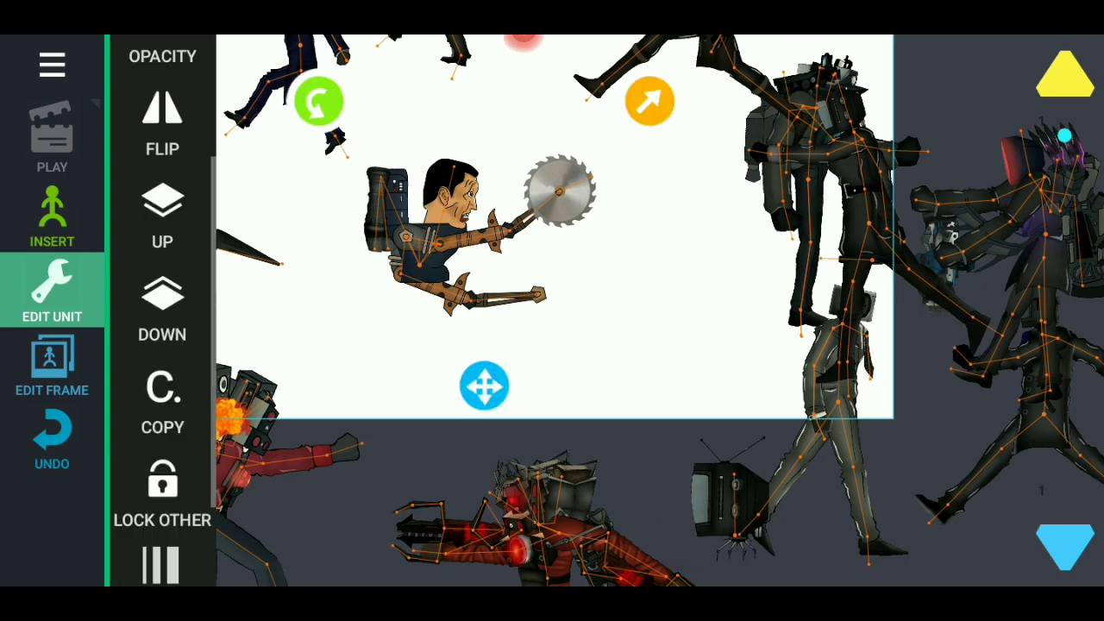
pyautogui.moveTo(484, 385)
pyautogui.mouseDown()
pyautogui.moveTo(621, 362)
pyautogui.moveTo(1078, 235)
pyautogui.mouseUp()
# Step: Open the skiienc.test pack from the imported packs
pyautogui.click(52, 215)
pyautogui.scroll(-2, 225, 311)
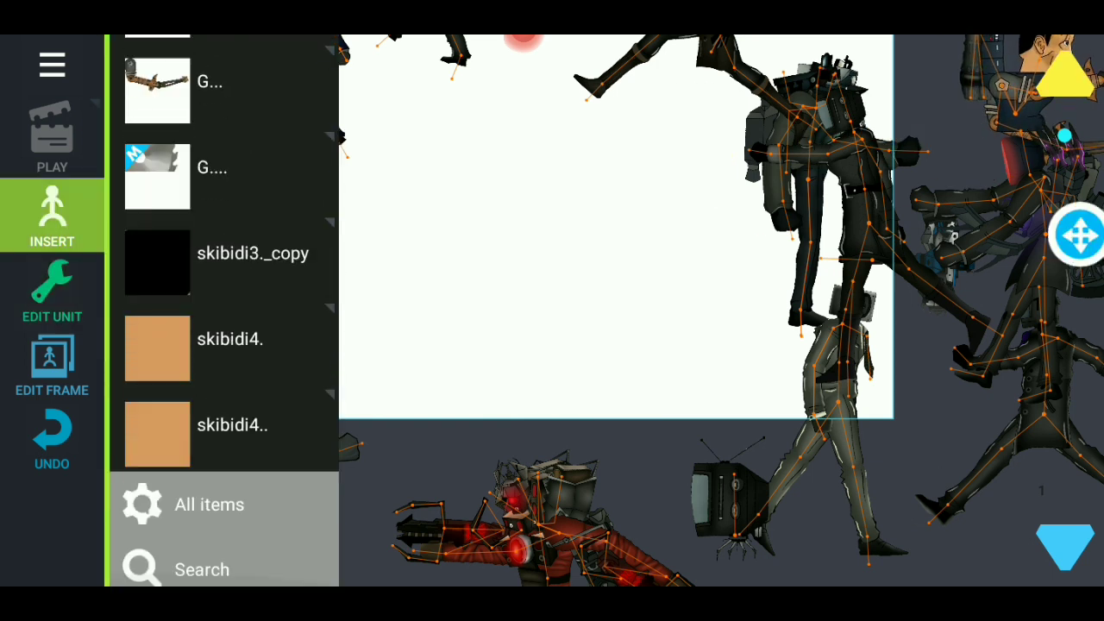
pyautogui.click(197, 500)
pyautogui.click(216, 210)
pyautogui.scroll(-5, 224, 311)
pyautogui.scroll(-10, 224, 311)
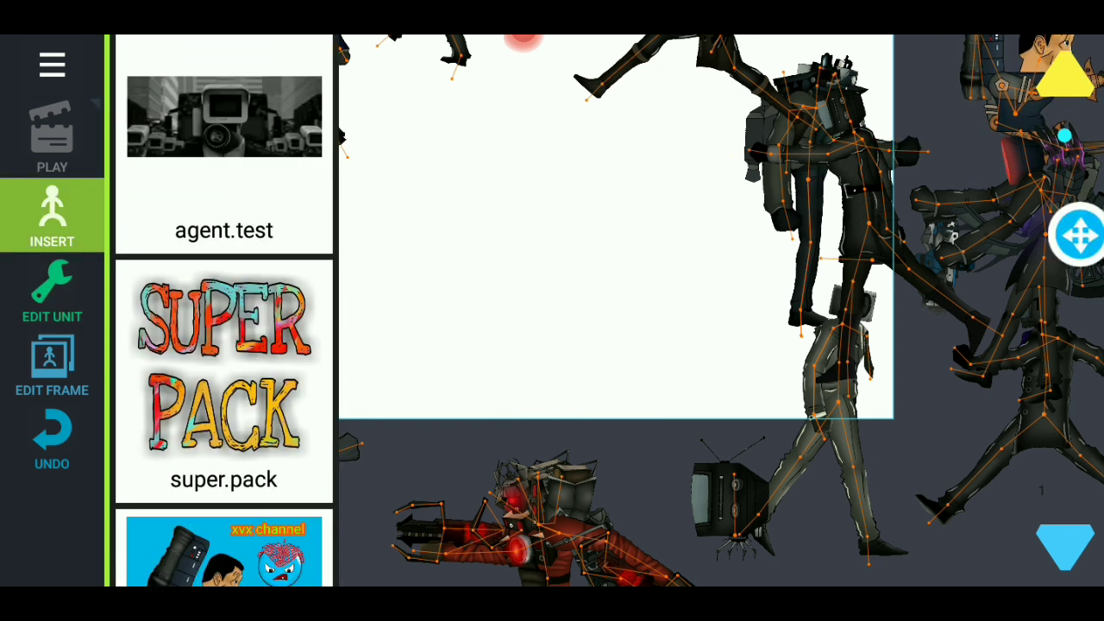
pyautogui.scroll(-3, 224, 311)
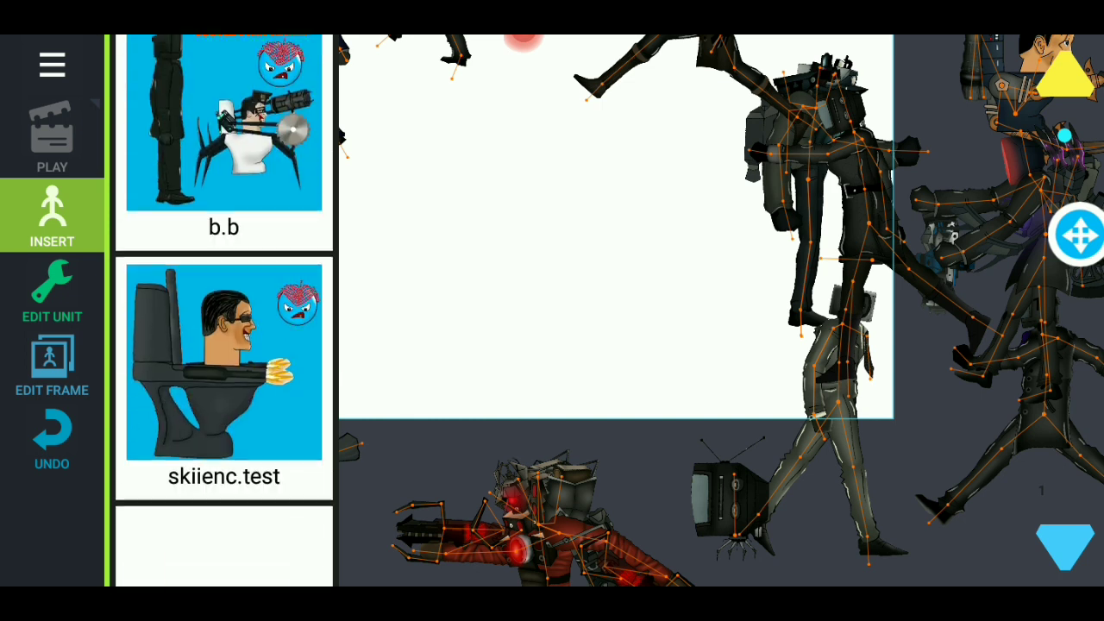
pyautogui.click(224, 362)
pyautogui.scroll(-5, 225, 310)
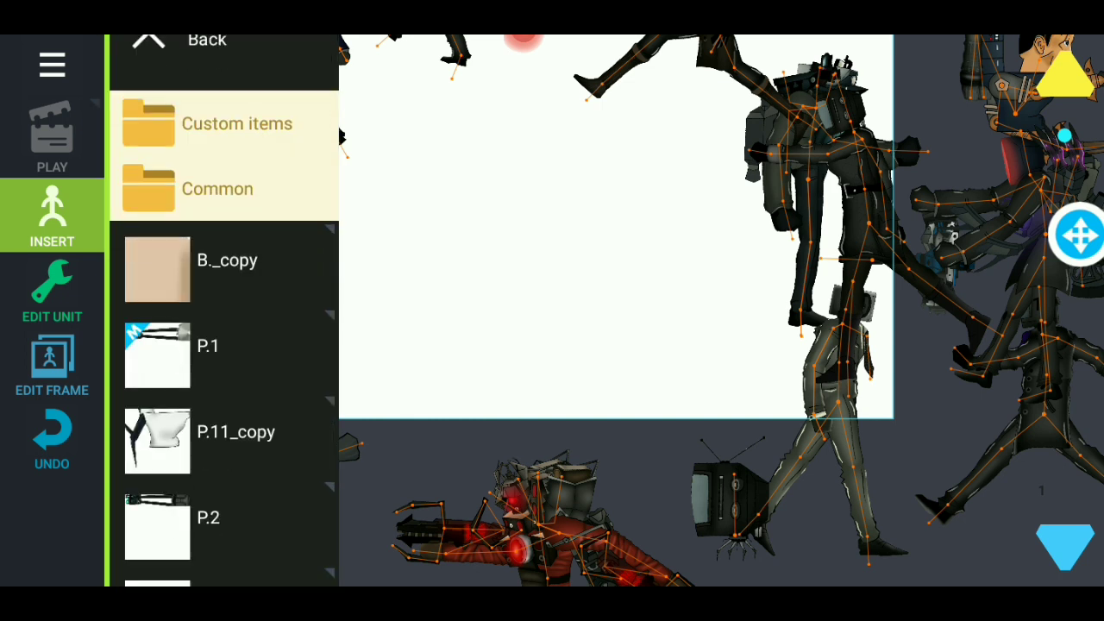
pyautogui.scroll(3, 224, 311)
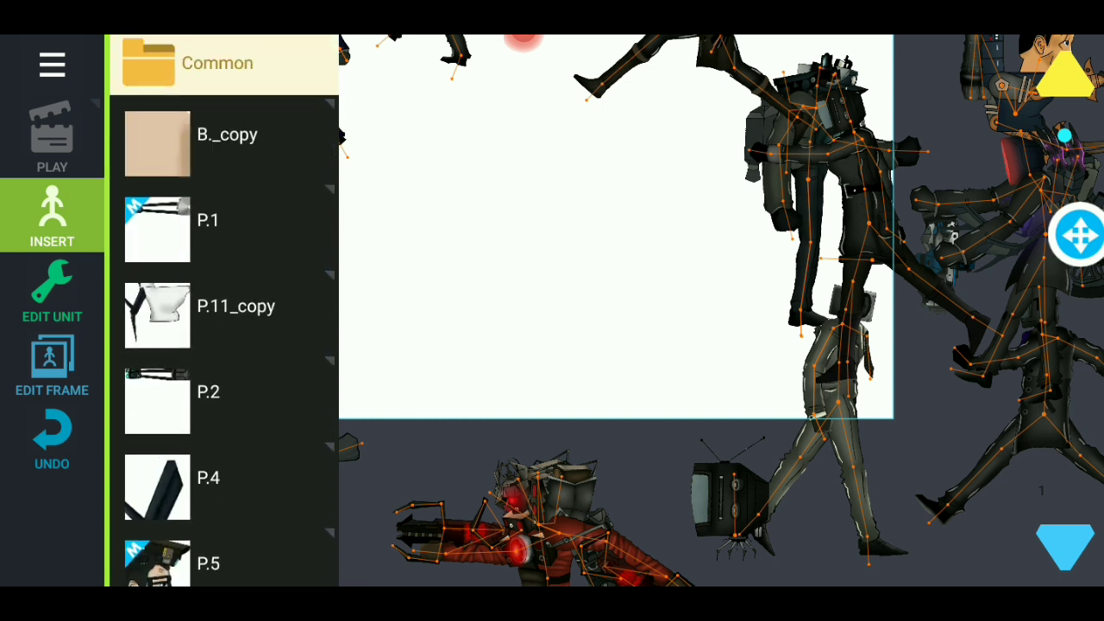
# Step: Insert B._copy and the P.11_copy toilet, move the toilet down-left, and attach the saw arm
pyautogui.click(224, 207)
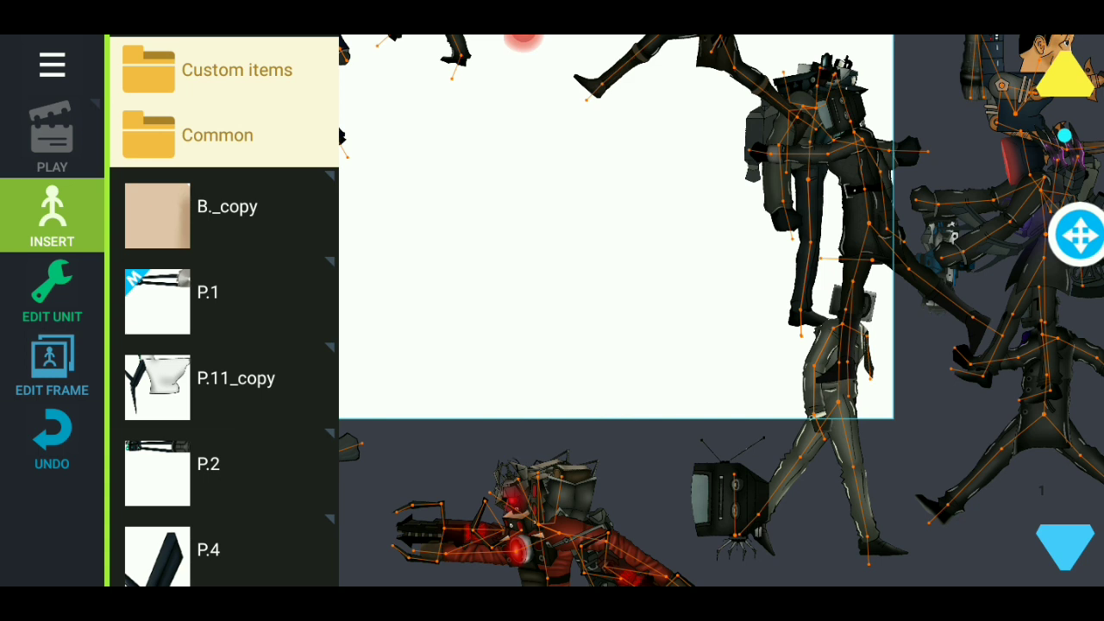
pyautogui.click(228, 379)
pyautogui.moveTo(526, 311)
pyautogui.mouseDown()
pyautogui.moveTo(434, 429)
pyautogui.moveTo(665, 279)
pyautogui.mouseUp()
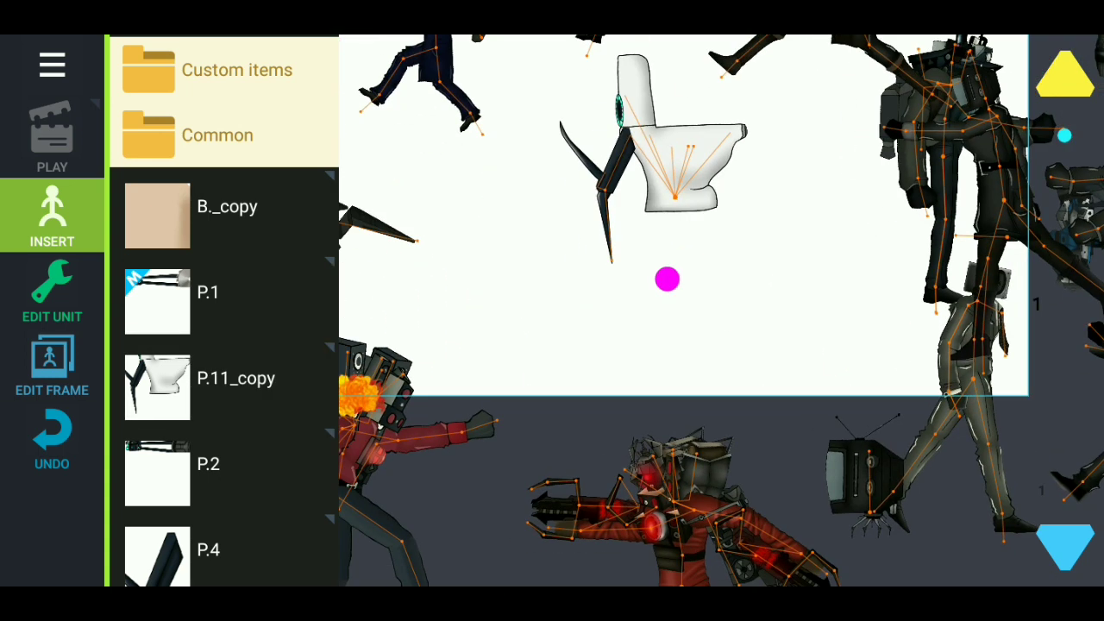
pyautogui.click(639, 348)
pyautogui.moveTo(639, 348); pyautogui.dragTo(519, 464)
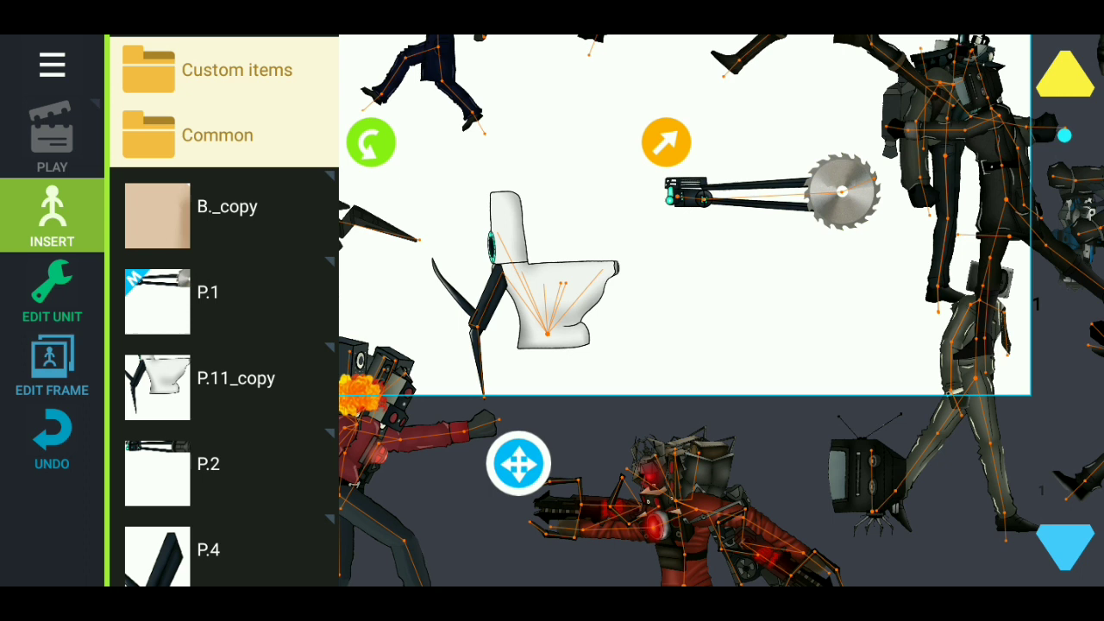
pyautogui.click(776, 305)
pyautogui.moveTo(776, 306)
pyautogui.mouseDown()
pyautogui.moveTo(661, 414)
pyautogui.moveTo(626, 389)
pyautogui.moveTo(576, 463)
pyautogui.mouseUp()
# Step: Add the P.5 capped goggled head on a B._copy neck, then move the toilet to the right edge
pyautogui.moveTo(224, 448); pyautogui.dragTo(224, 256)
pyautogui.click(224, 427)
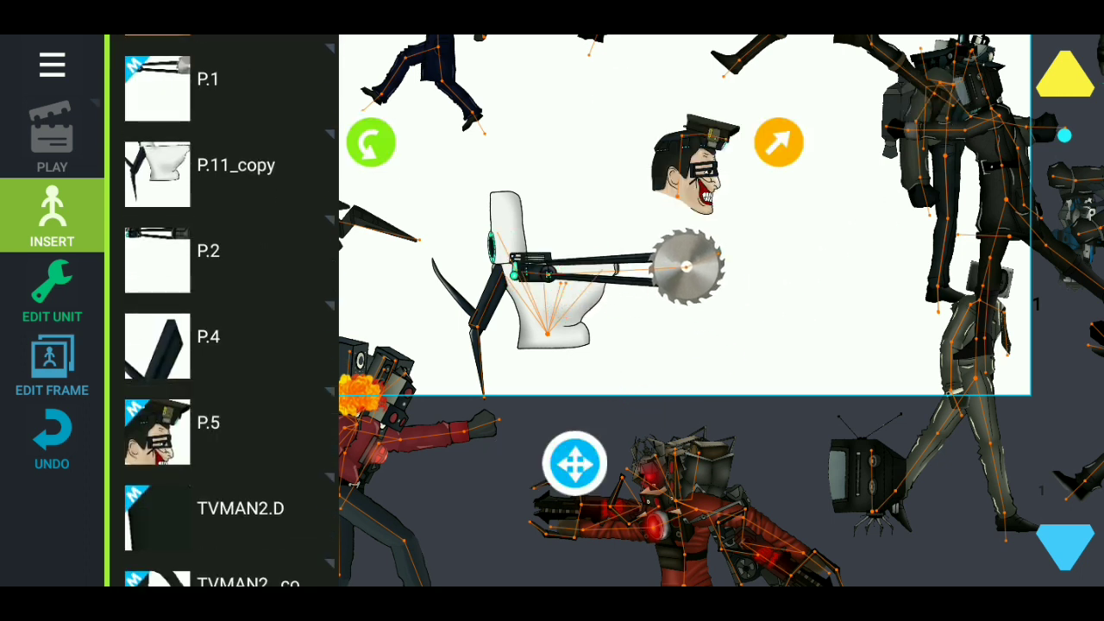
pyautogui.moveTo(694, 276)
pyautogui.mouseDown()
pyautogui.moveTo(606, 369)
pyautogui.moveTo(591, 274)
pyautogui.mouseUp()
pyautogui.moveTo(224, 215); pyautogui.dragTo(224, 418)
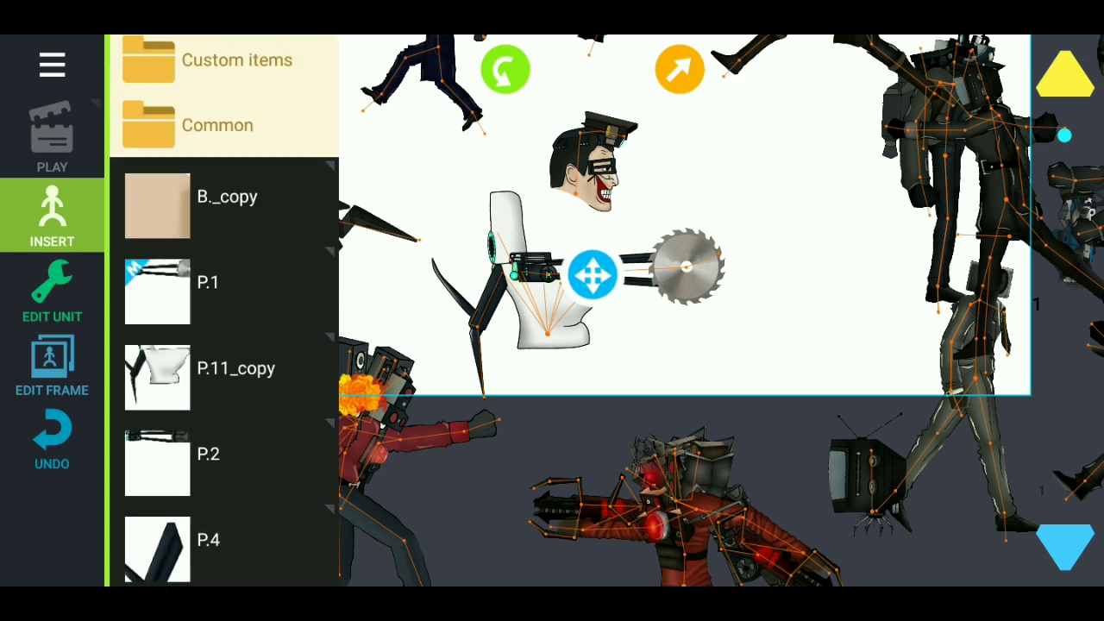
pyautogui.click(224, 195)
pyautogui.moveTo(592, 274)
pyautogui.mouseDown()
pyautogui.moveTo(678, 270)
pyautogui.moveTo(584, 292)
pyautogui.moveTo(591, 271)
pyautogui.moveTo(575, 318)
pyautogui.mouseUp()
pyautogui.click(590, 164)
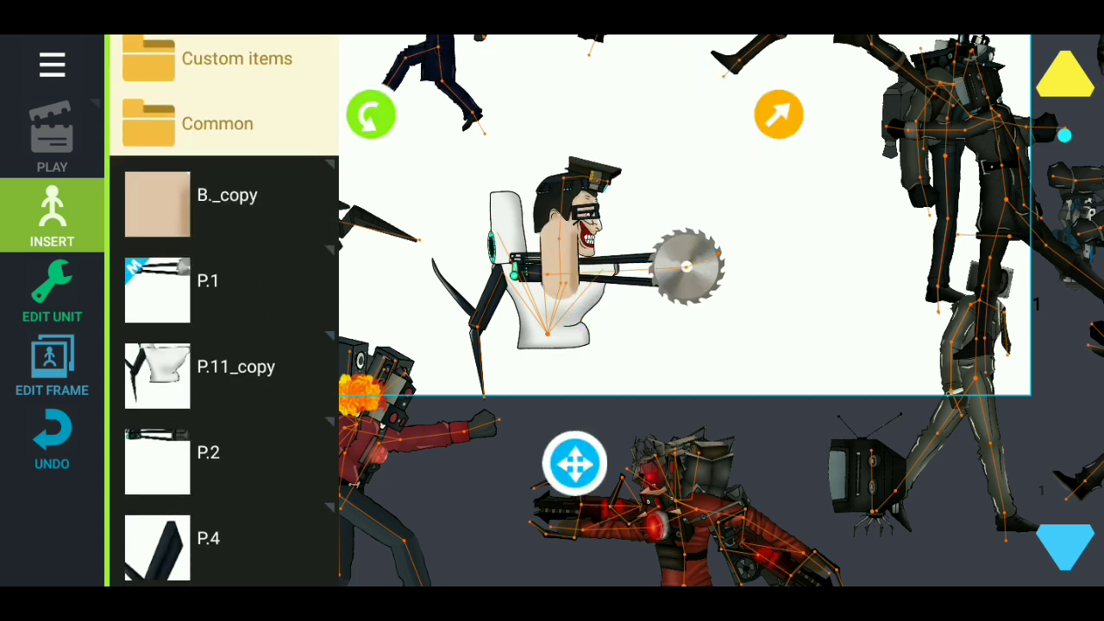
pyautogui.moveTo(224, 414); pyautogui.dragTo(224, 187)
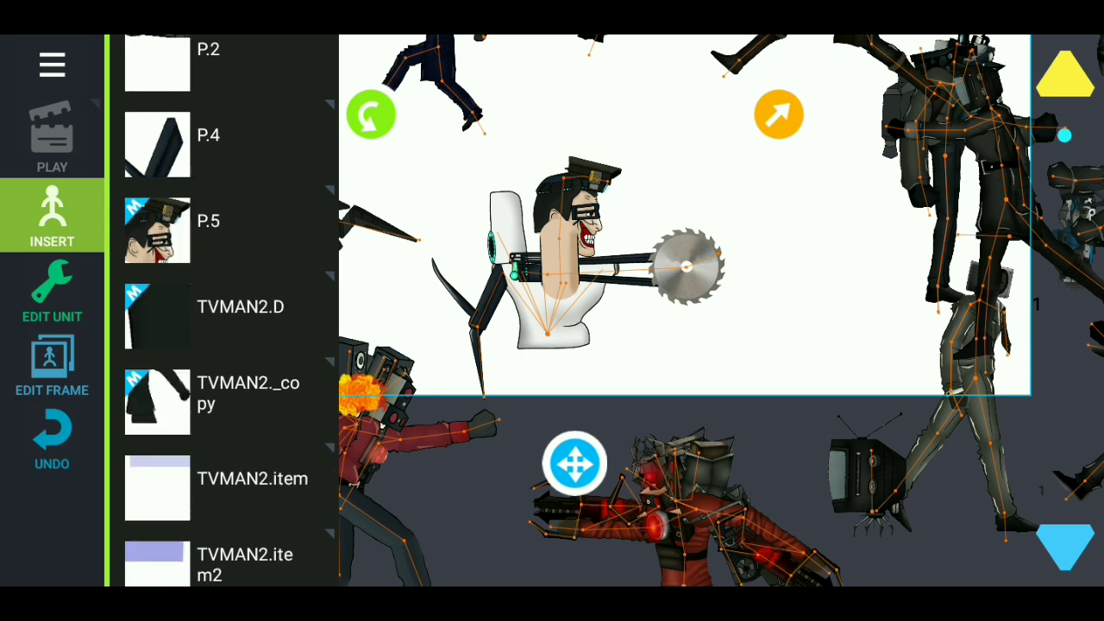
pyautogui.moveTo(574, 463)
pyautogui.mouseDown()
pyautogui.moveTo(860, 407)
pyautogui.moveTo(1084, 406)
pyautogui.mouseUp()
# Step: Insert the TVMAN2._copy suited figure mid-canvas with its arm pointing left
pyautogui.click(233, 396)
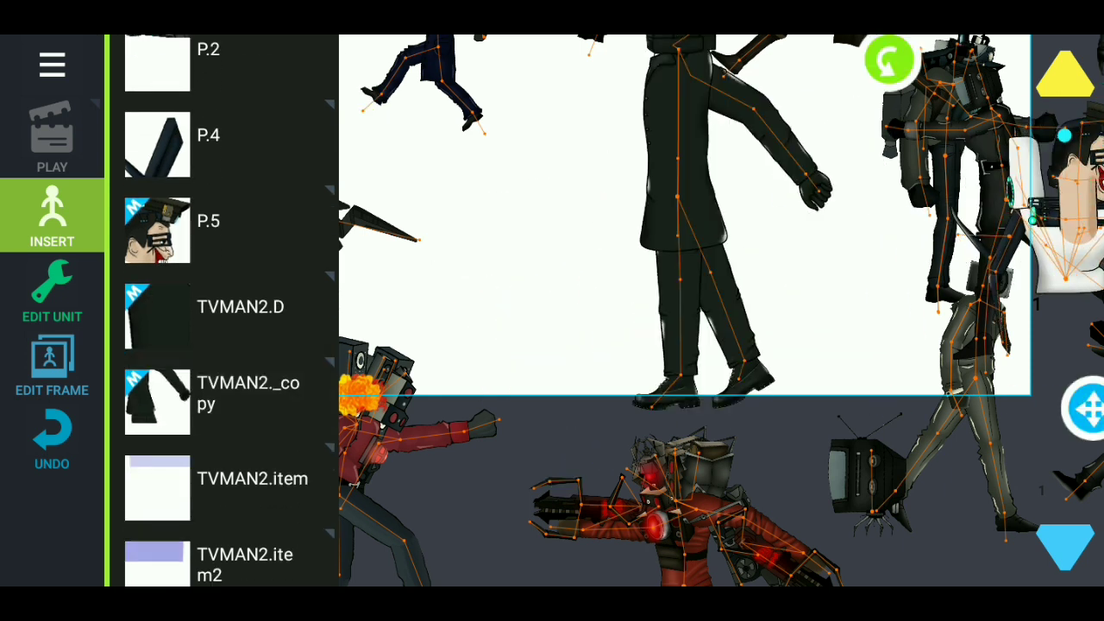
pyautogui.moveTo(703, 174); pyautogui.dragTo(651, 303)
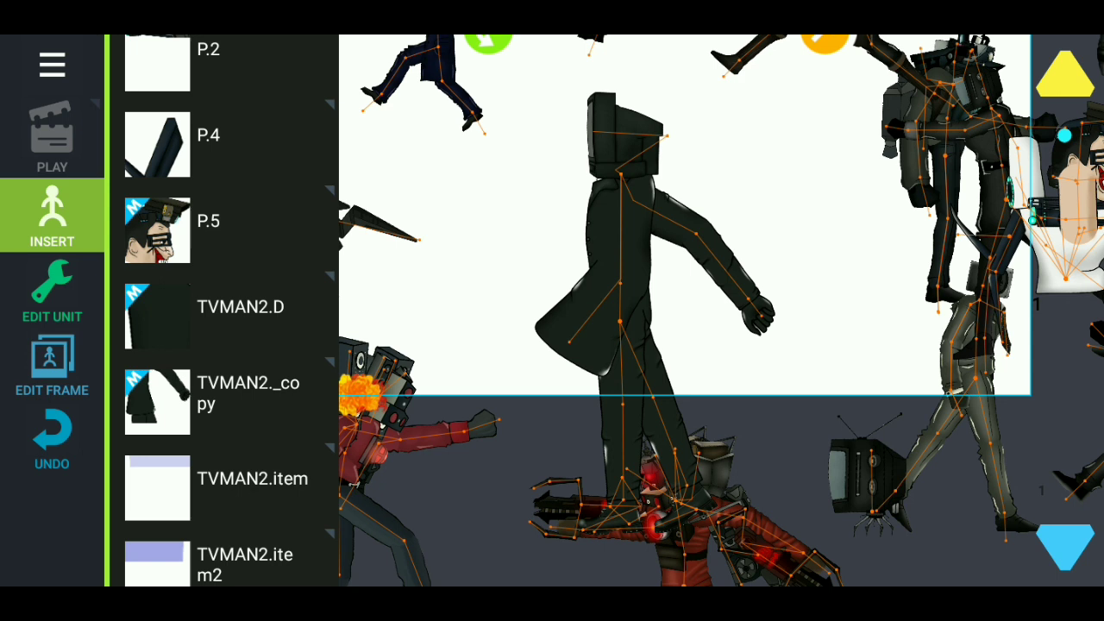
pyautogui.moveTo(759, 319); pyautogui.dragTo(466, 233)
# Step: Toggle the TV-man's thumbs-up pose state, then delete the TV-man
pyautogui.click(51, 289)
pyautogui.click(163, 125)
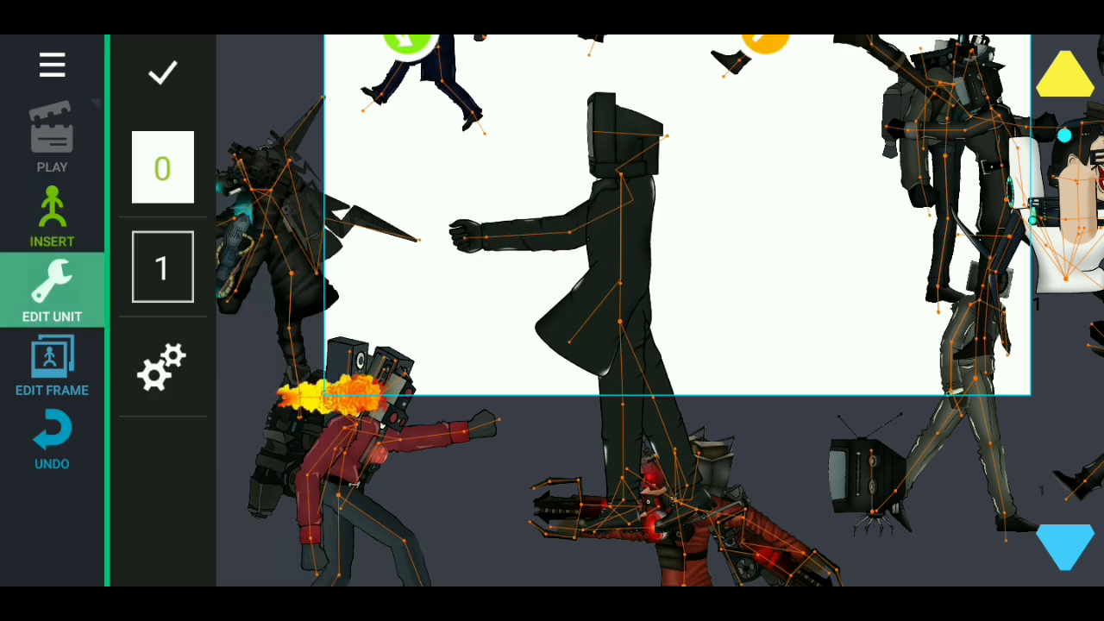
pyautogui.click(163, 267)
pyautogui.scroll(3, 673, 311)
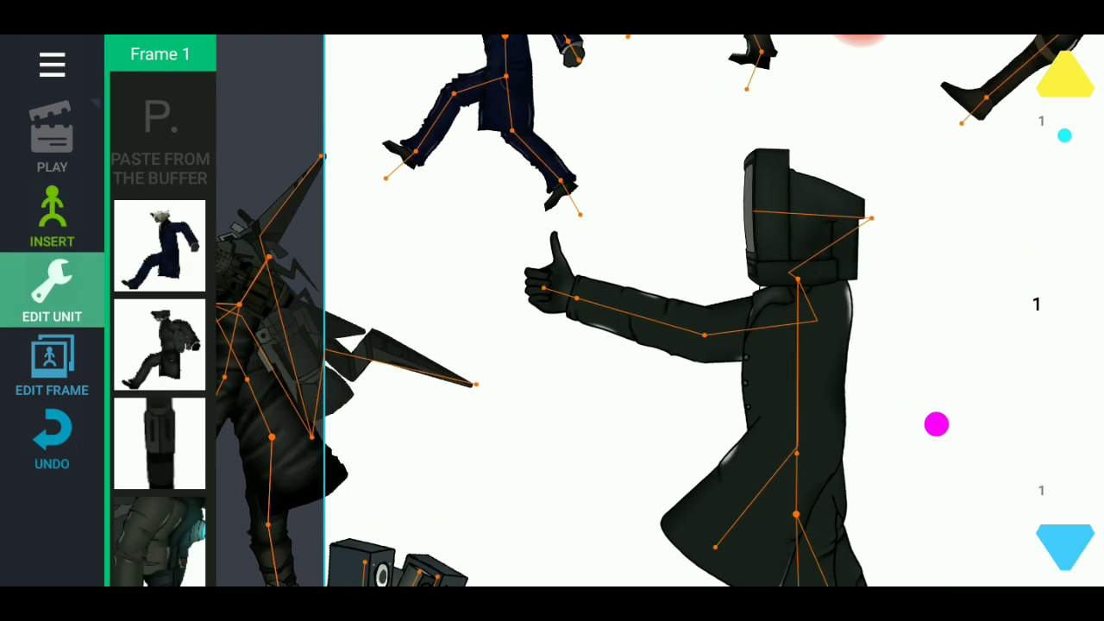
pyautogui.moveTo(688, 356); pyautogui.dragTo(688, 369)
pyautogui.click(163, 167)
pyautogui.click(163, 268)
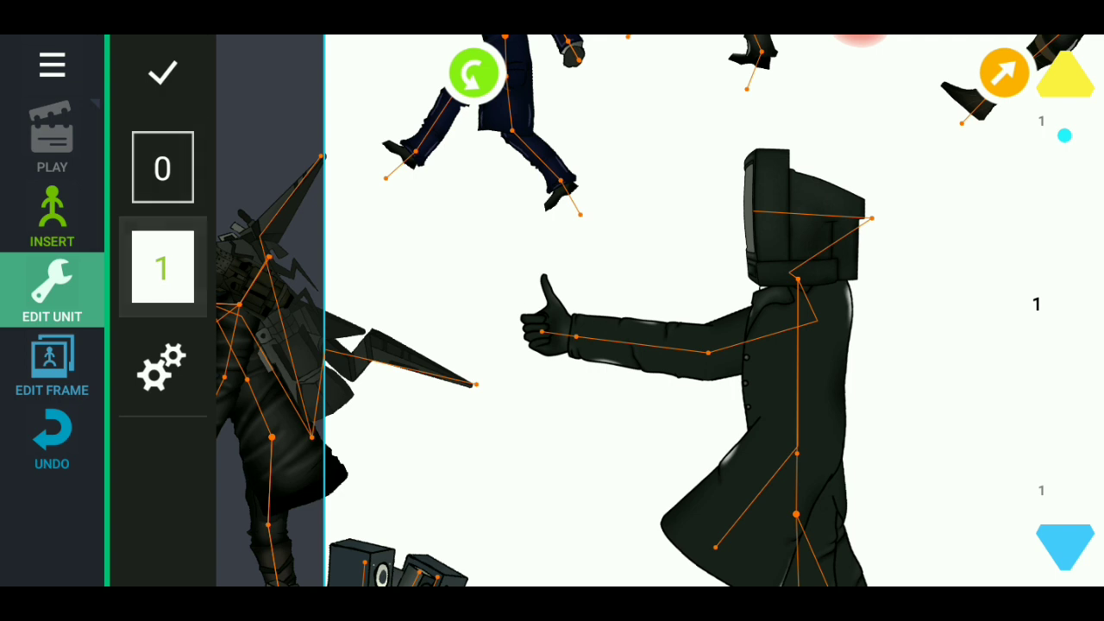
pyautogui.click(163, 73)
pyautogui.scroll(-3, 417, 385)
pyautogui.click(668, 389)
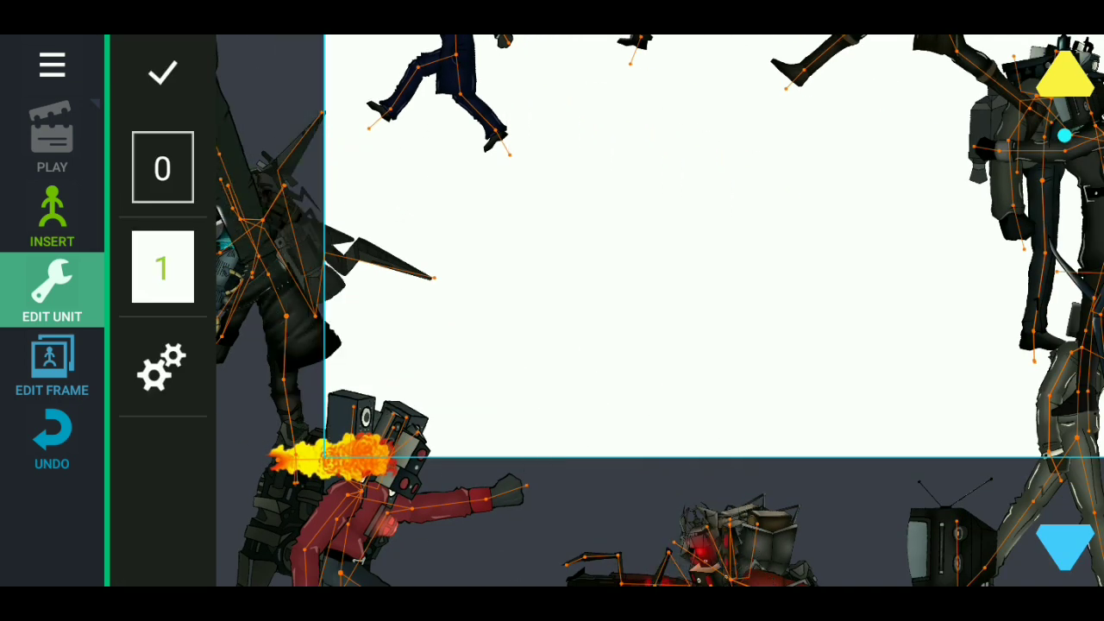
pyautogui.click(163, 73)
# Step: Insert the TVMAN2.item light cone and TVMAN2.item2 purple rectangle, then delete both
pyautogui.click(52, 215)
pyautogui.scroll(-5, 224, 345)
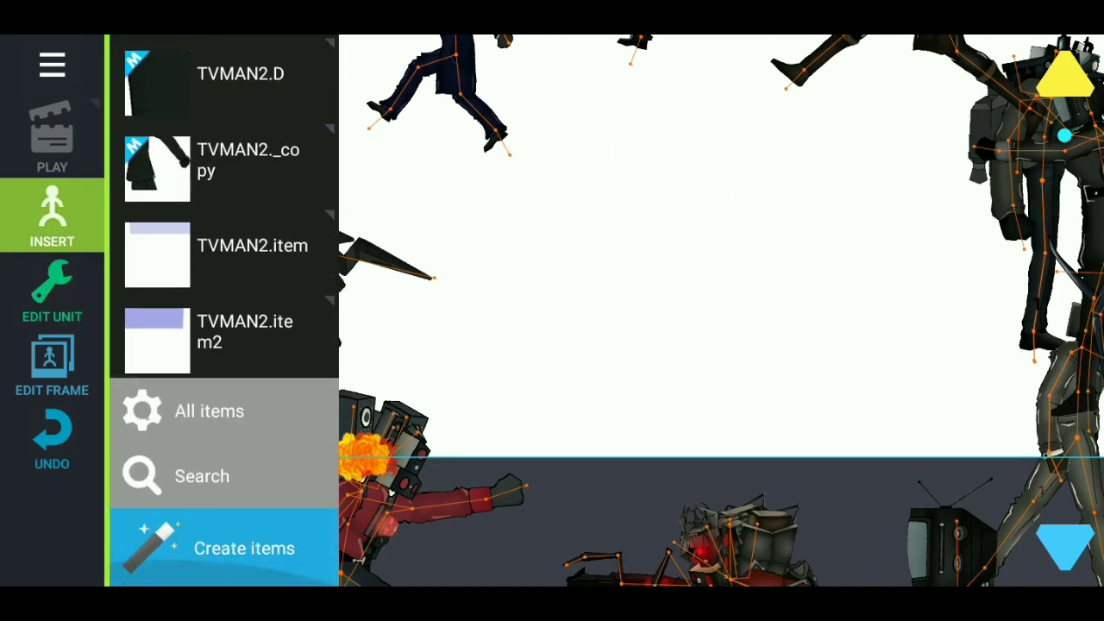
pyautogui.click(158, 342)
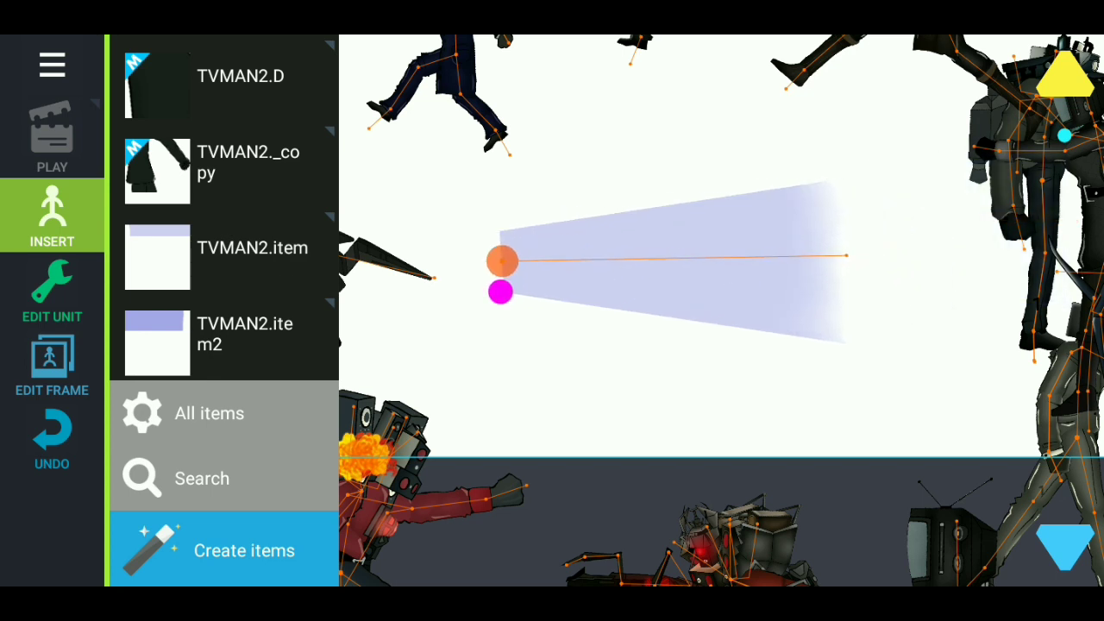
pyautogui.click(224, 342)
pyautogui.moveTo(734, 228)
pyautogui.mouseDown()
pyautogui.moveTo(660, 389)
pyautogui.moveTo(622, 394)
pyautogui.mouseUp()
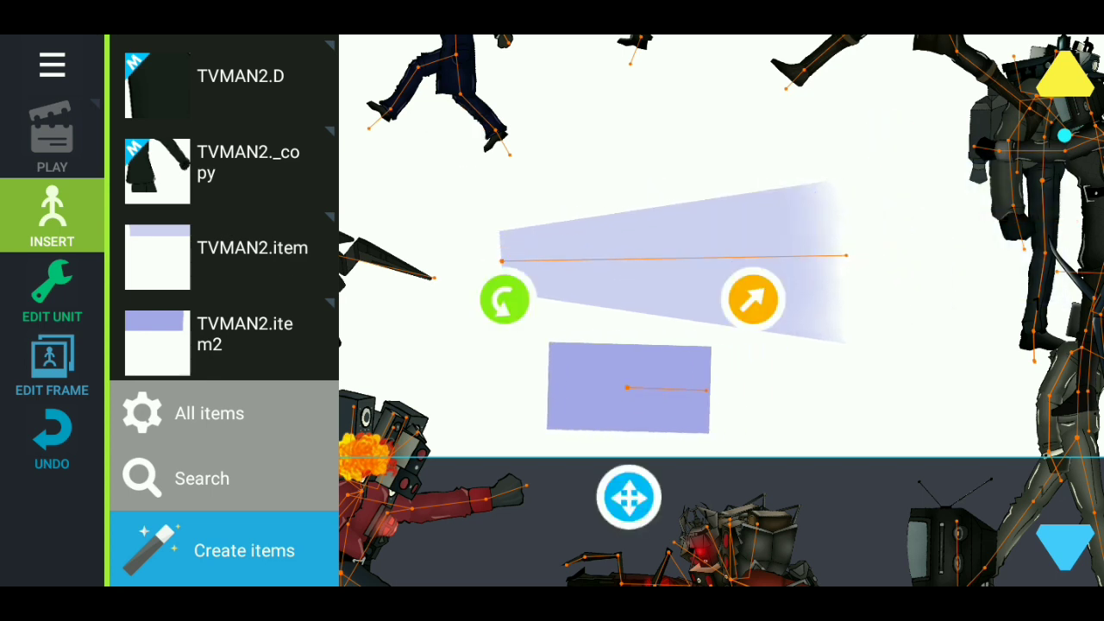
pyautogui.click(51, 293)
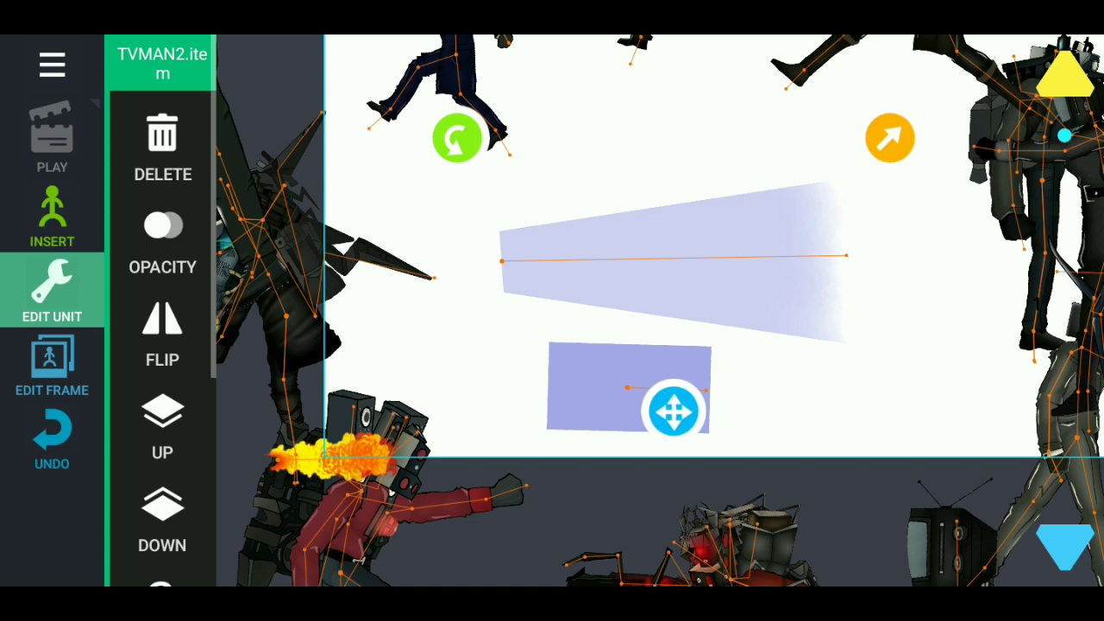
pyautogui.click(162, 147)
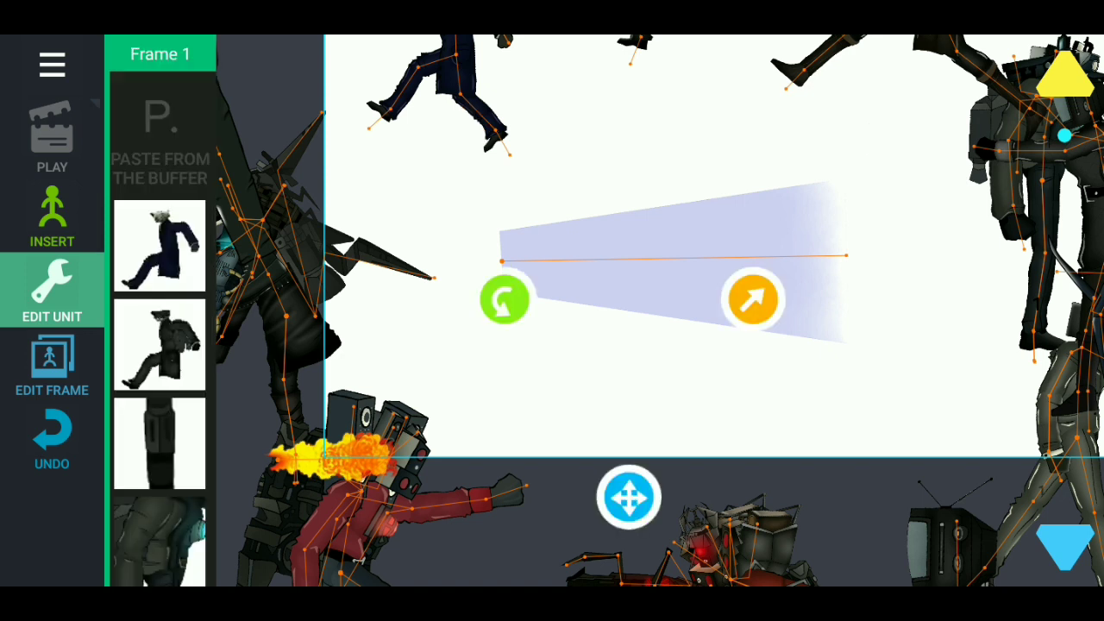
pyautogui.click(163, 147)
pyautogui.click(52, 216)
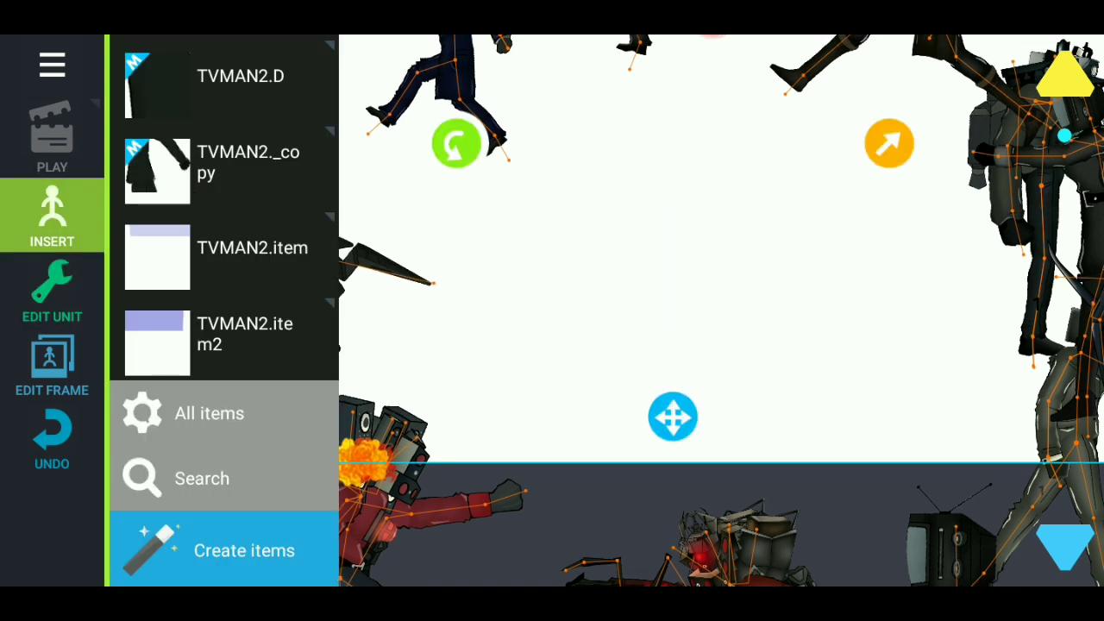
# Step: Find the skibidi pack under Common and add the ski3 toilet, moving it down-left
pyautogui.scroll(10, 224, 311)
pyautogui.click(217, 211)
pyautogui.scroll(-15, 224, 310)
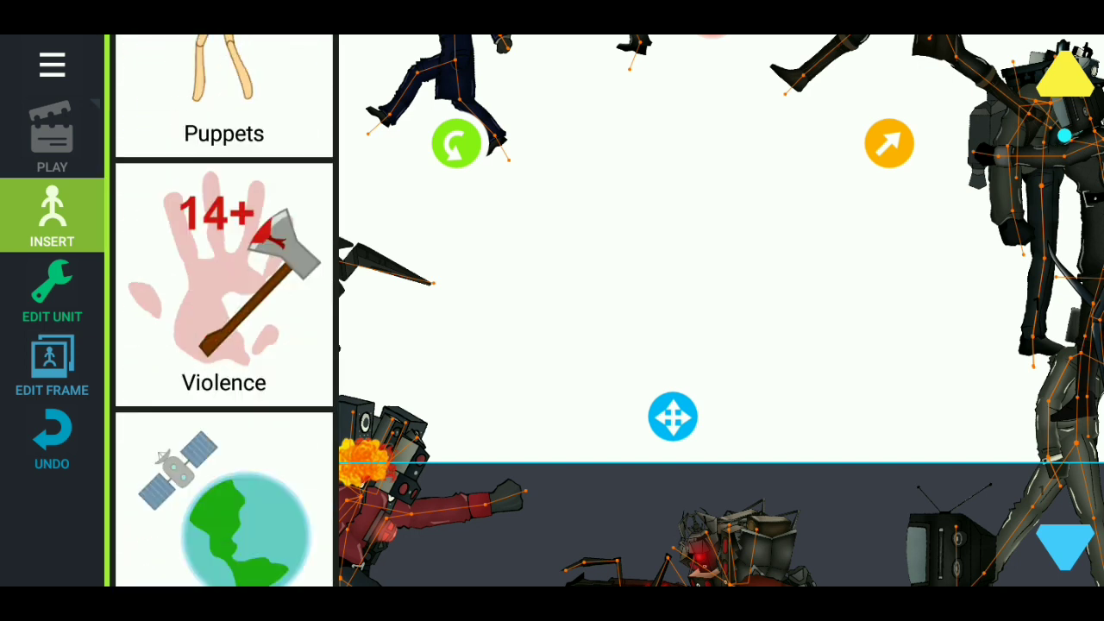
pyautogui.scroll(-5, 224, 310)
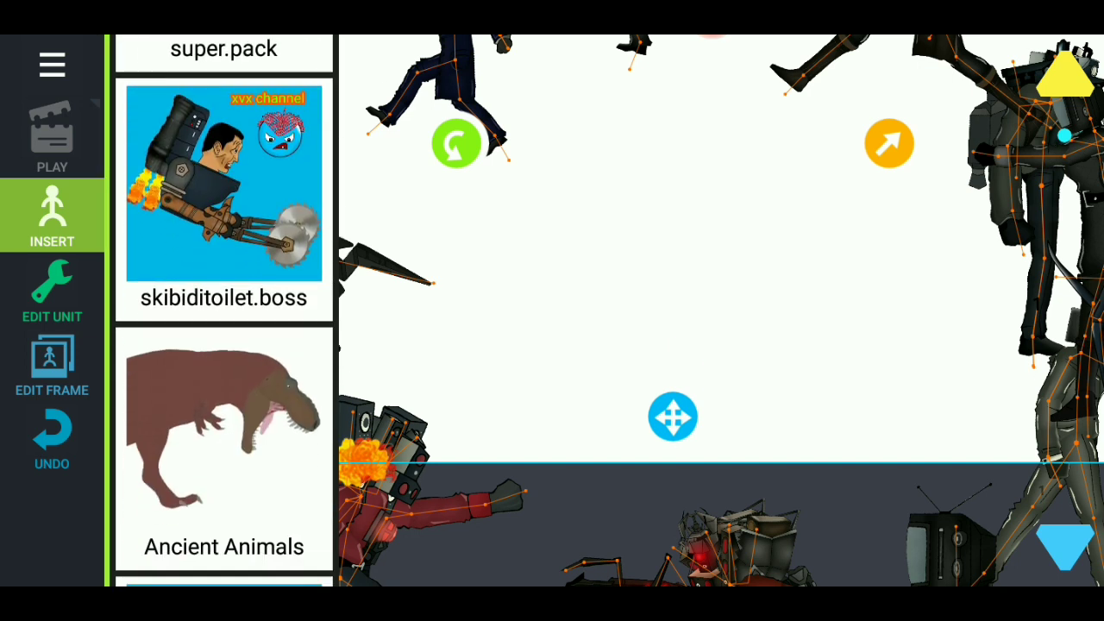
pyautogui.scroll(-3, 224, 311)
pyautogui.scroll(-3, 224, 311)
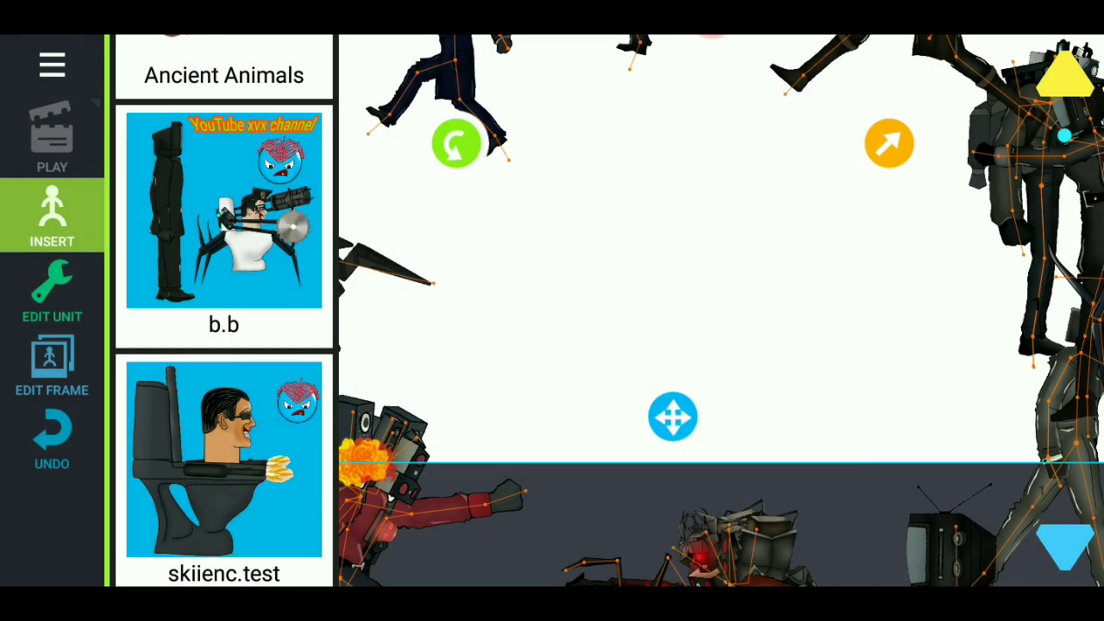
pyautogui.scroll(3, 224, 311)
pyautogui.scroll(-5, 224, 311)
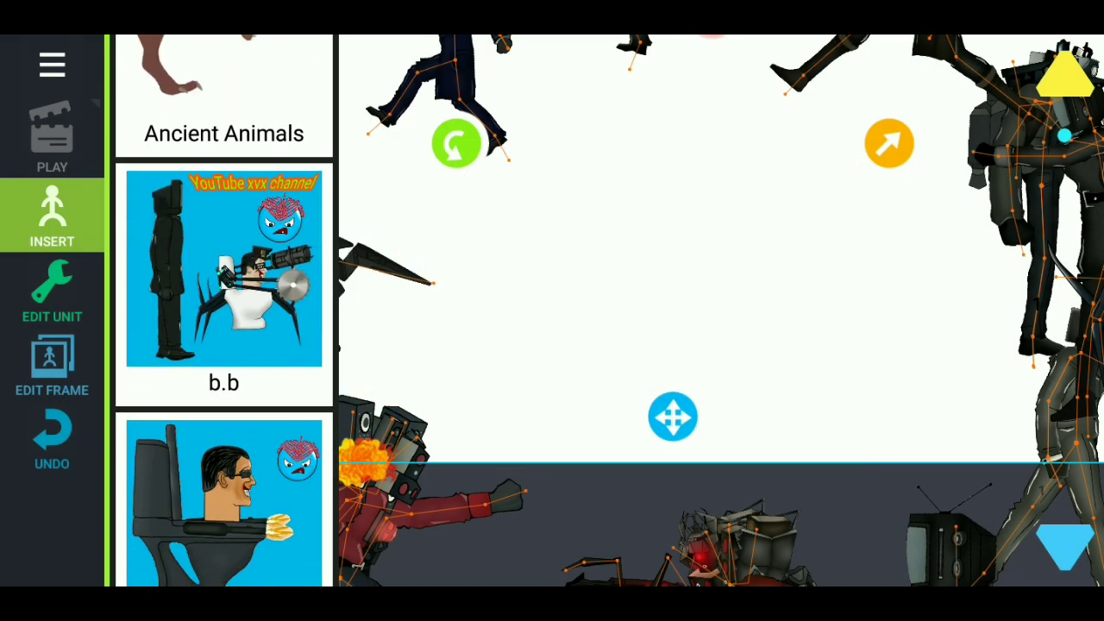
pyautogui.scroll(-3, 224, 311)
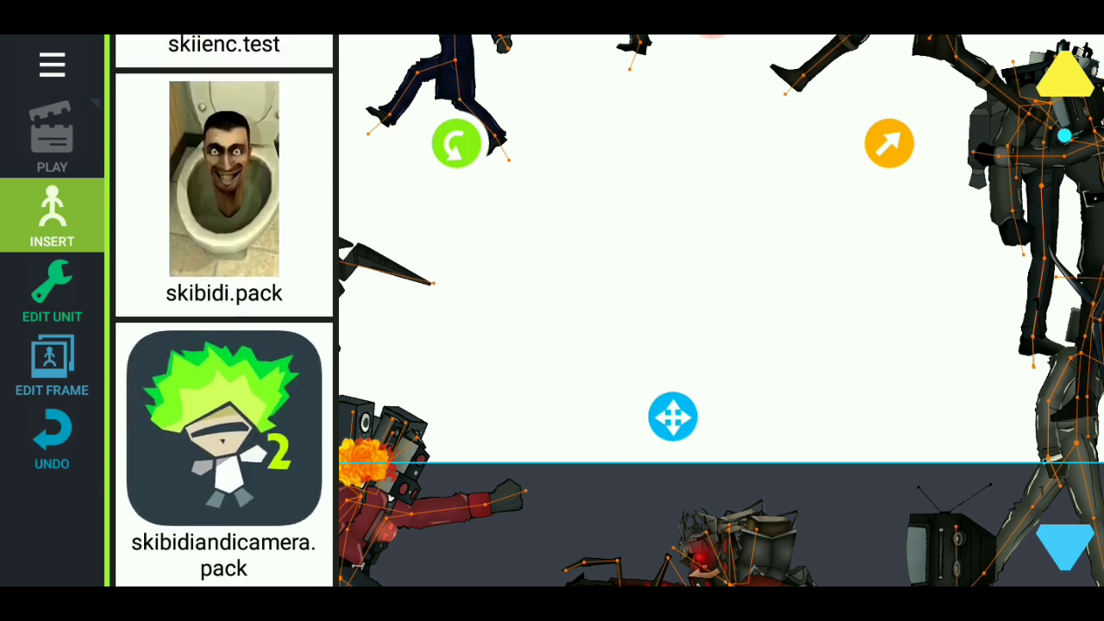
pyautogui.scroll(3, 224, 311)
pyautogui.click(224, 211)
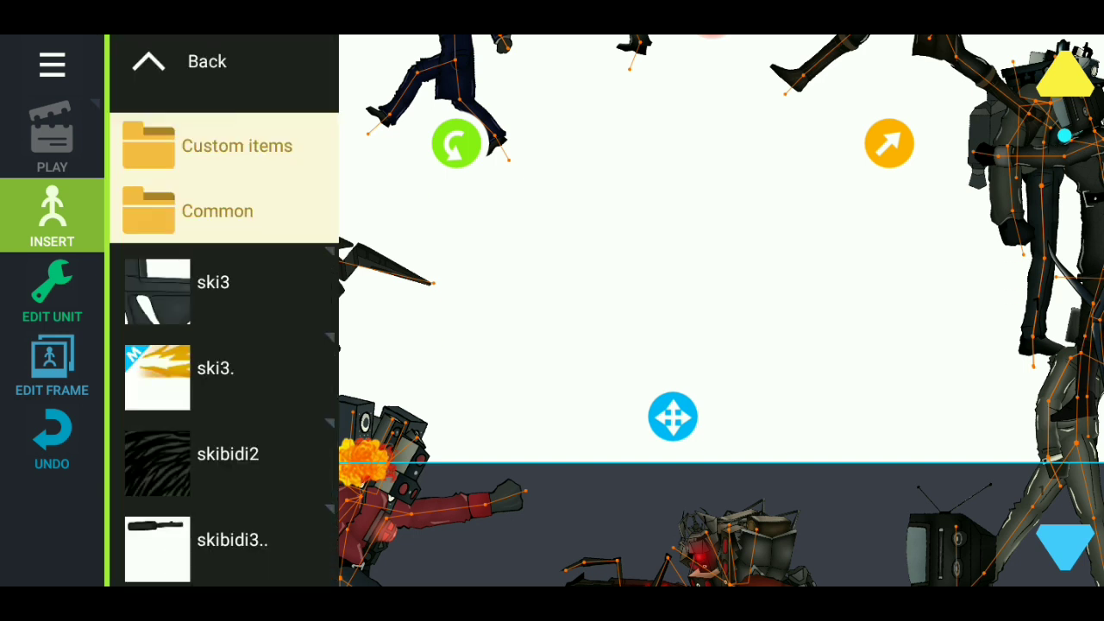
pyautogui.scroll(-5, 224, 345)
pyautogui.scroll(3, 224, 345)
pyautogui.click(224, 194)
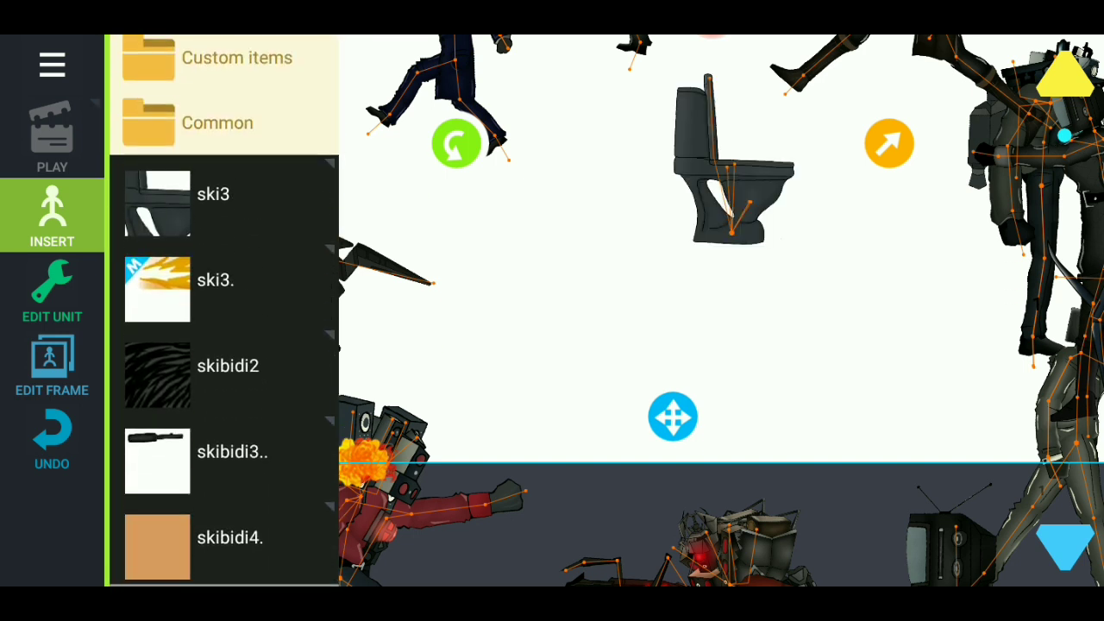
pyautogui.moveTo(737, 306); pyautogui.dragTo(632, 394)
# Step: Add skibidi2 and seat its orange body and sunglasses head inside the toilet
pyautogui.click(225, 366)
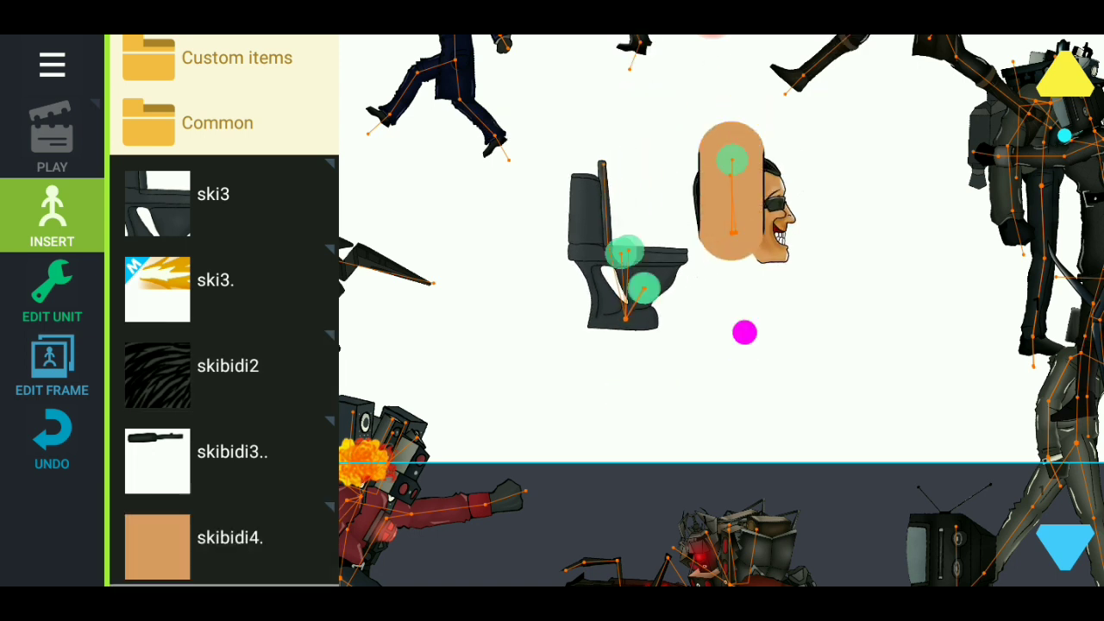
pyautogui.moveTo(742, 216); pyautogui.dragTo(853, 259)
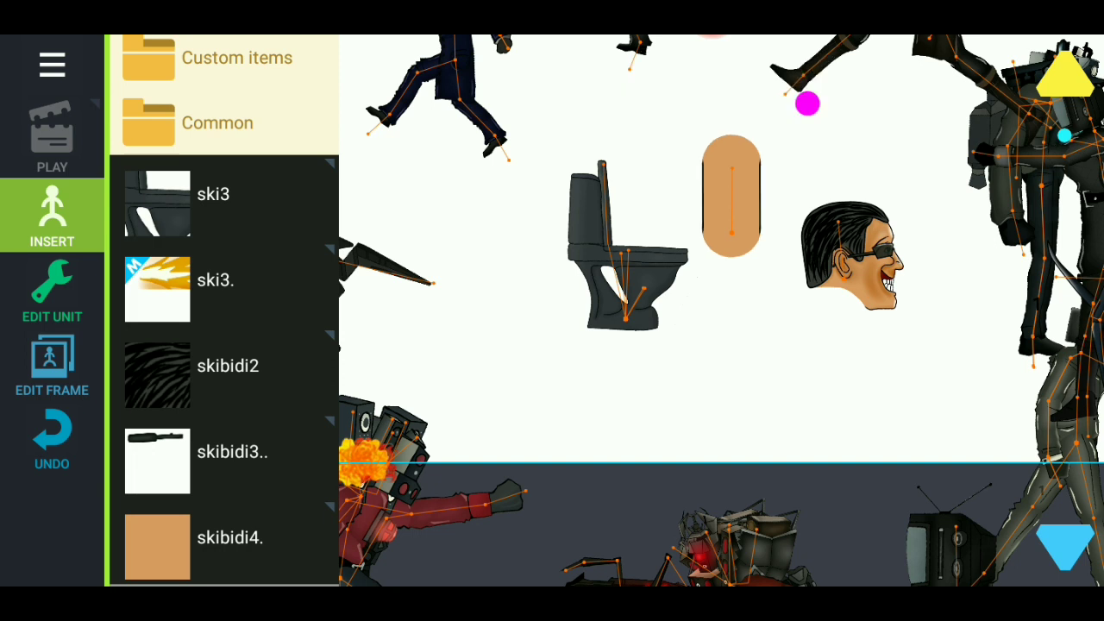
pyautogui.moveTo(731, 205)
pyautogui.mouseDown()
pyautogui.moveTo(651, 200)
pyautogui.moveTo(619, 226)
pyautogui.mouseUp()
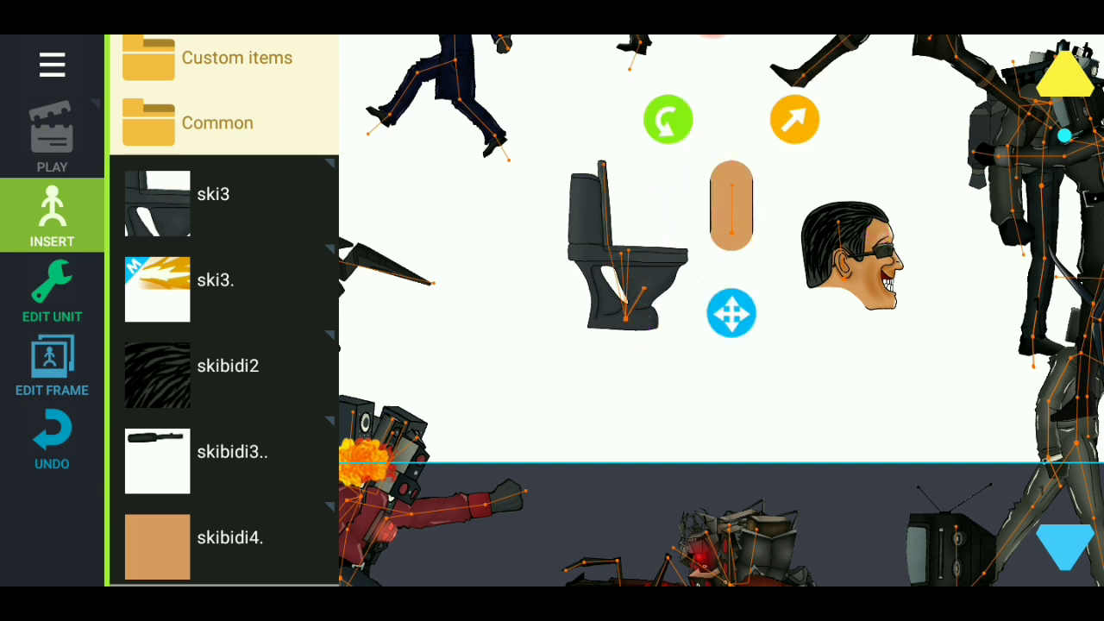
pyautogui.moveTo(732, 312); pyautogui.dragTo(669, 352)
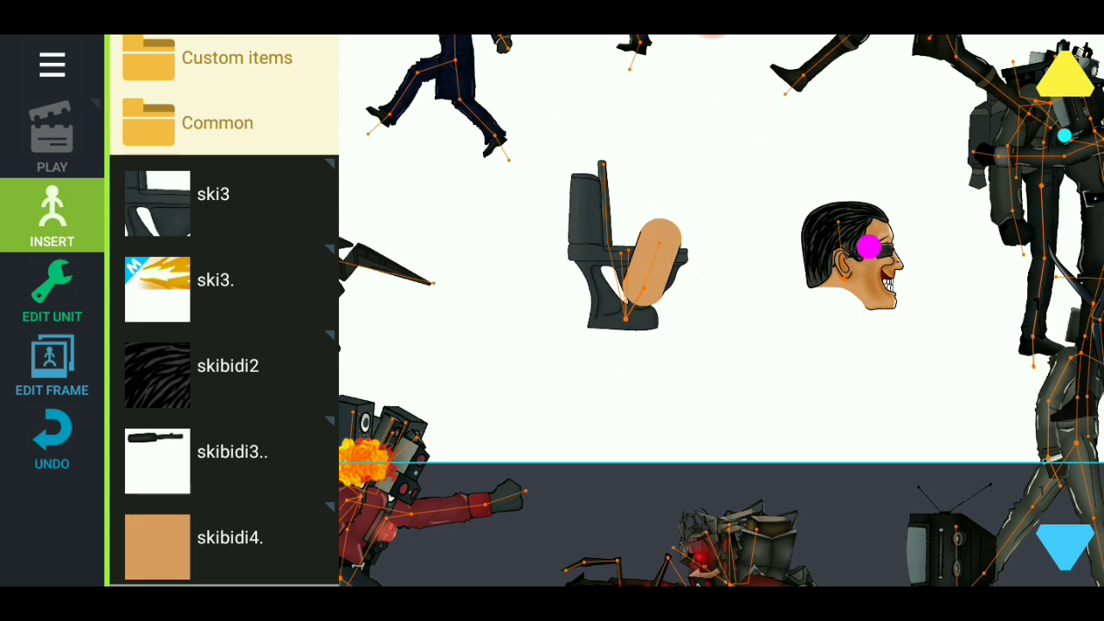
pyautogui.moveTo(852, 379)
pyautogui.mouseDown()
pyautogui.moveTo(659, 346)
pyautogui.moveTo(669, 340)
pyautogui.mouseUp()
# Step: Add the skibidi3.. black gun, lengthen it, and lay it across the head's face
pyautogui.moveTo(224, 449); pyautogui.dragTo(224, 339)
pyautogui.click(224, 351)
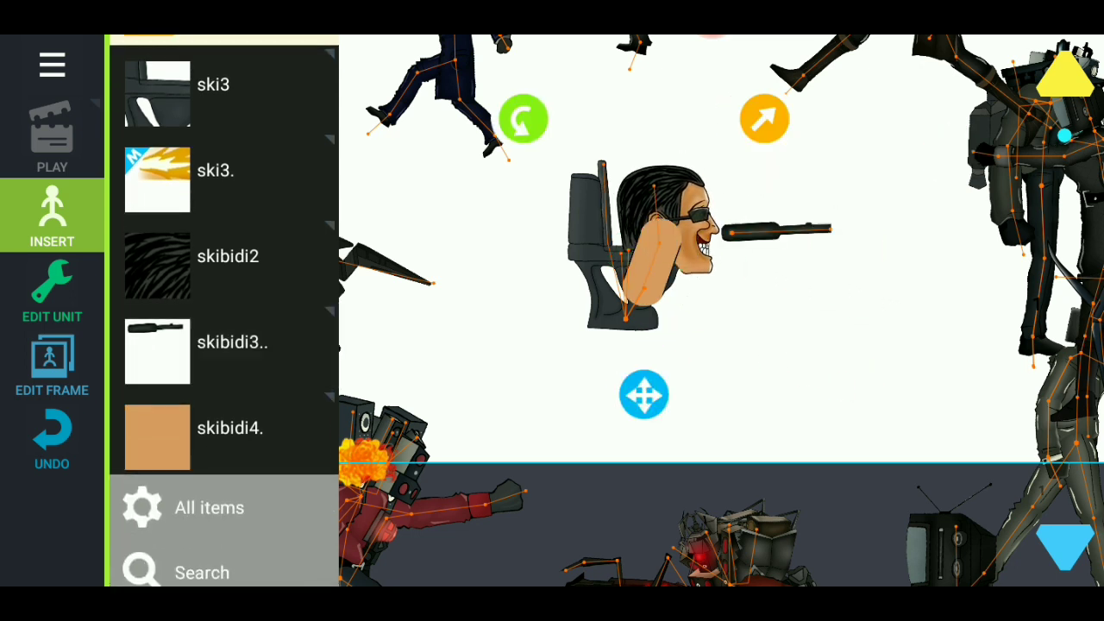
pyautogui.moveTo(807, 231)
pyautogui.mouseDown()
pyautogui.moveTo(779, 342)
pyautogui.moveTo(753, 375)
pyautogui.mouseUp()
pyautogui.moveTo(850, 215); pyautogui.dragTo(902, 208)
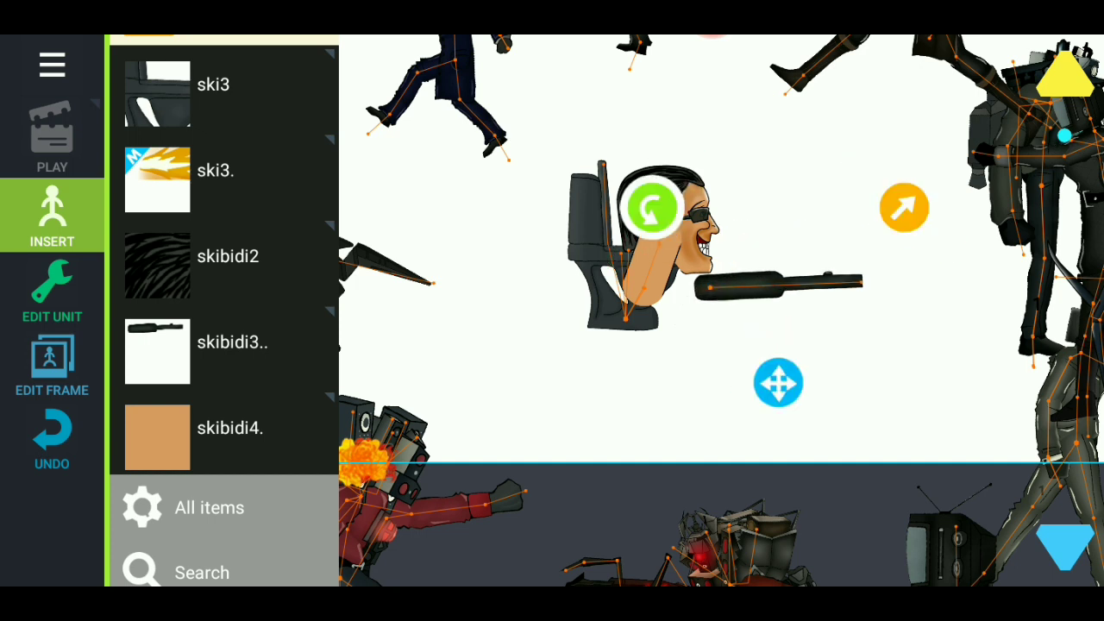
pyautogui.moveTo(776, 382); pyautogui.dragTo(686, 354)
pyautogui.scroll(-2, 225, 345)
pyautogui.scroll(5, 224, 345)
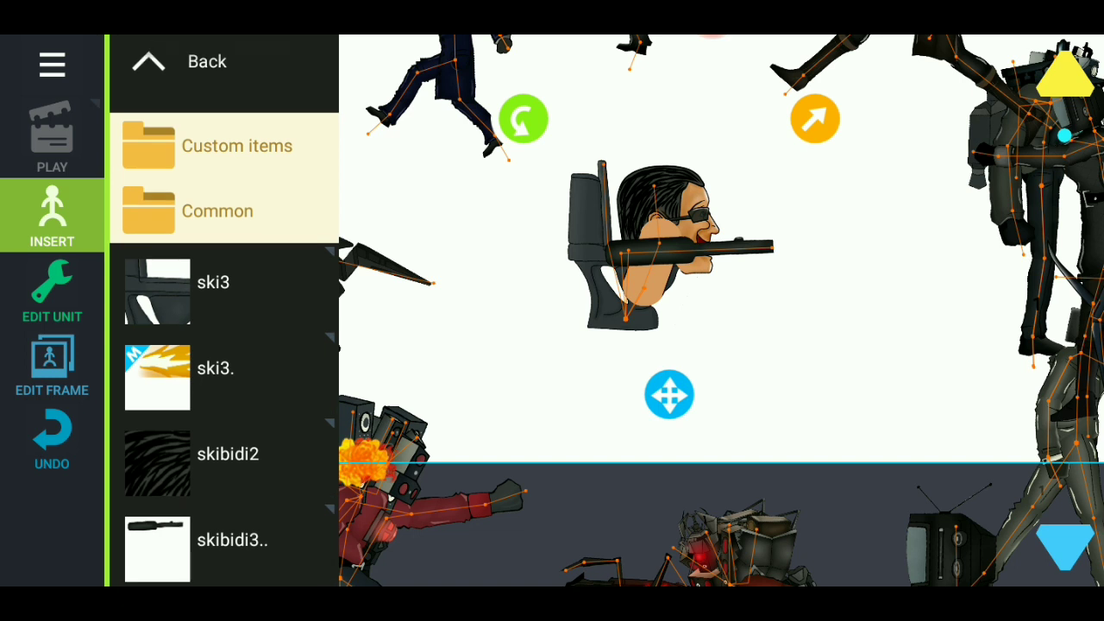
# Step: Pan the canvas to a free area and reopen the skibidi pack's item list
pyautogui.click(149, 61)
pyautogui.moveTo(664, 391)
pyautogui.mouseDown()
pyautogui.moveTo(920, 412)
pyautogui.moveTo(662, 256)
pyautogui.moveTo(681, 377)
pyautogui.moveTo(663, 186)
pyautogui.mouseUp()
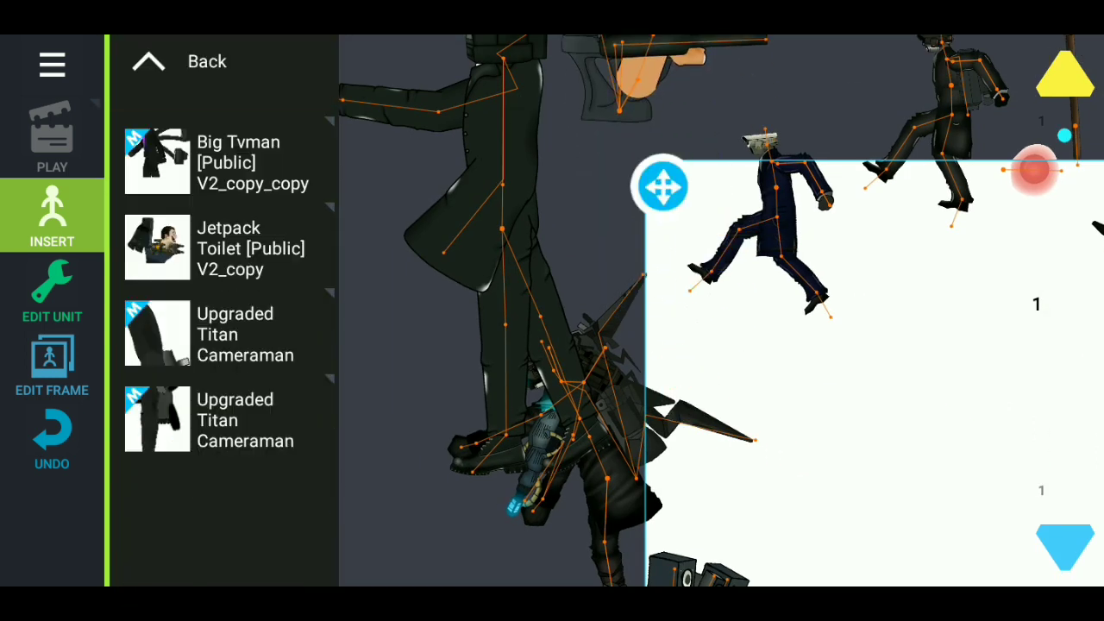
pyautogui.click(148, 61)
pyautogui.click(148, 61)
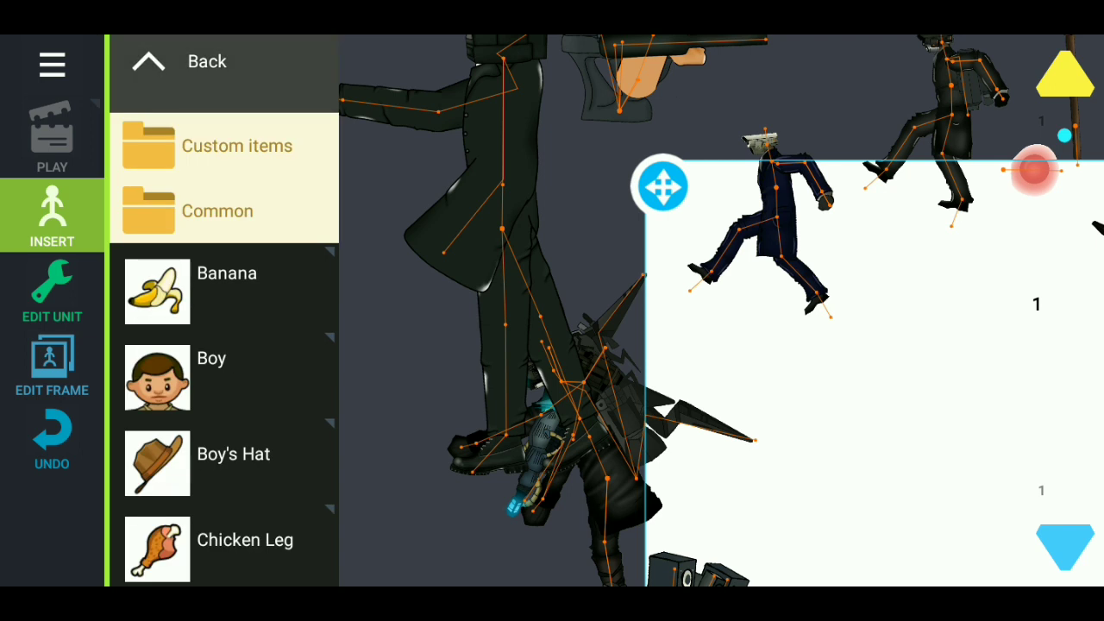
pyautogui.scroll(-15, 224, 311)
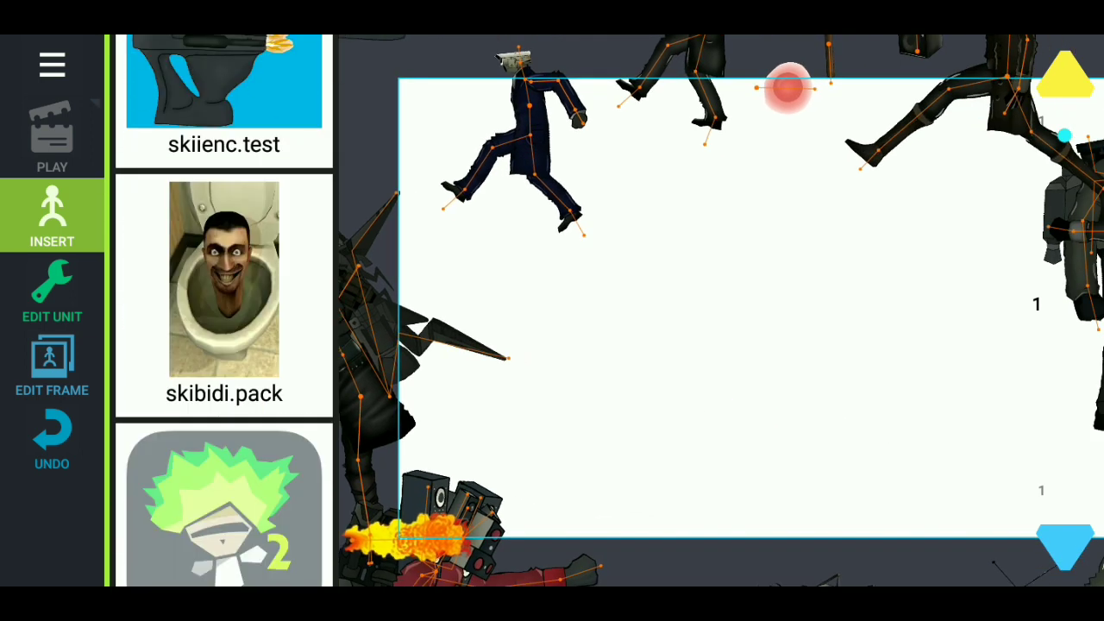
pyautogui.click(222, 259)
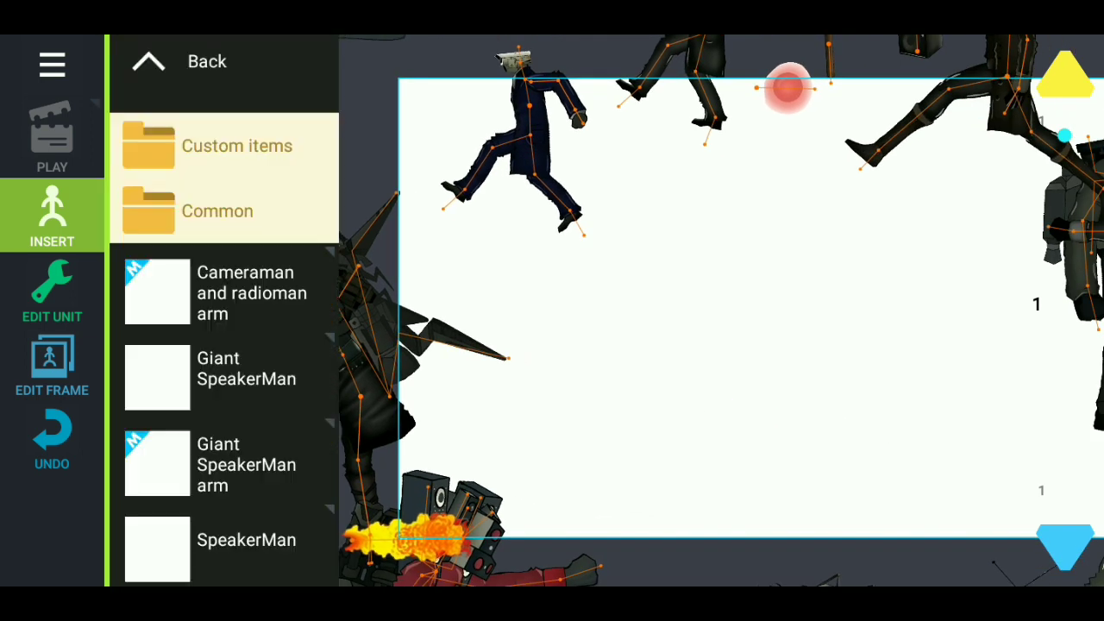
# Step: Add a Giant SpeakerMan, re-pose its arms and legs into a stride, and move it right
pyautogui.click(224, 371)
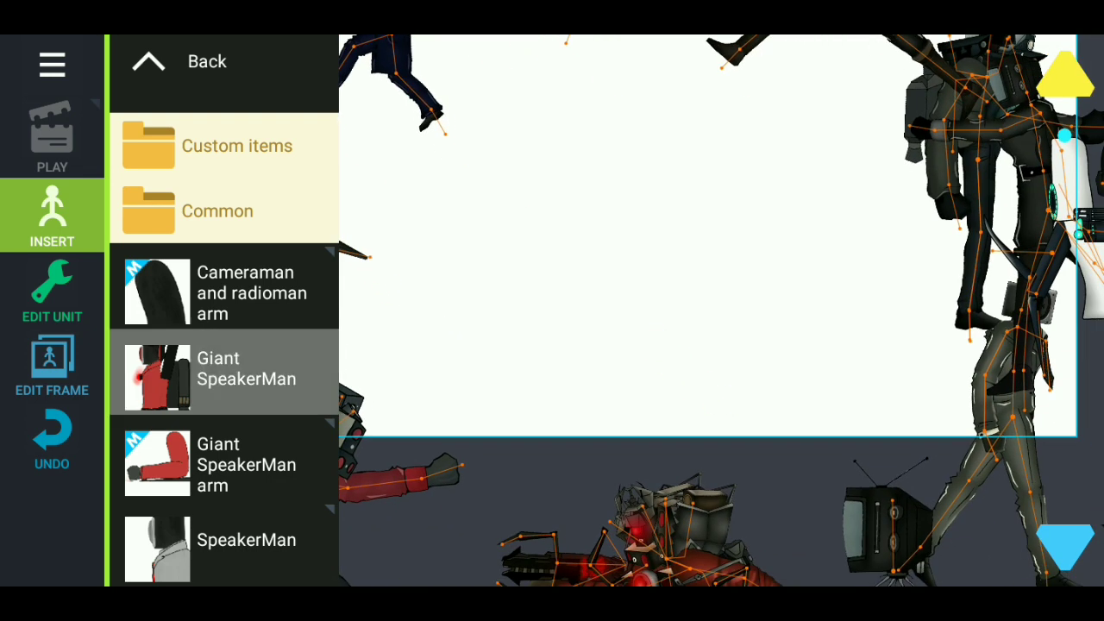
pyautogui.moveTo(585, 299); pyautogui.dragTo(549, 314)
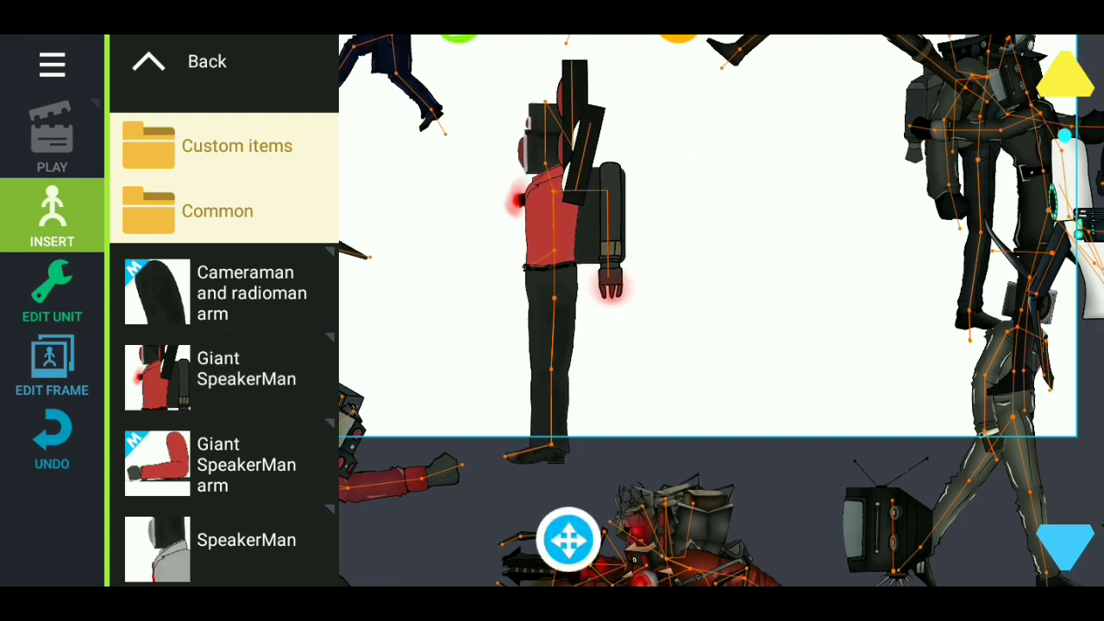
pyautogui.moveTo(681, 207); pyautogui.dragTo(479, 252)
pyautogui.moveTo(551, 371)
pyautogui.mouseDown()
pyautogui.moveTo(562, 387)
pyautogui.moveTo(483, 406)
pyautogui.mouseUp()
pyautogui.moveTo(534, 540)
pyautogui.mouseDown()
pyautogui.moveTo(863, 552)
pyautogui.moveTo(891, 577)
pyautogui.mouseUp()
pyautogui.moveTo(907, 343); pyautogui.dragTo(1082, 418)
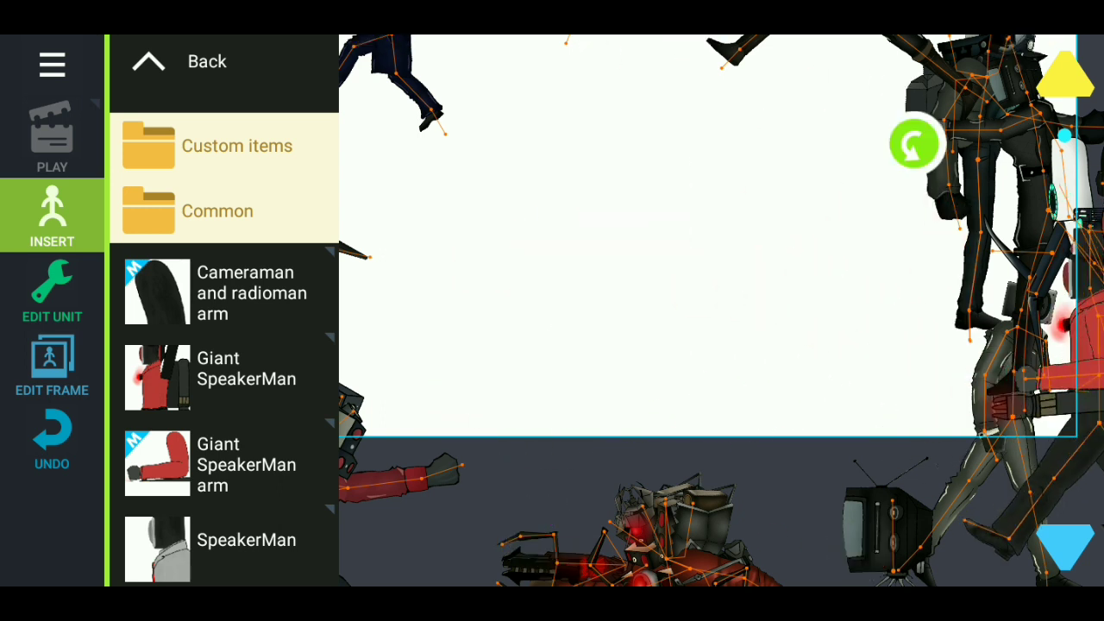
# Step: Add a SpeakerMan figure and shift it to the right
pyautogui.scroll(-5, 225, 345)
pyautogui.click(246, 279)
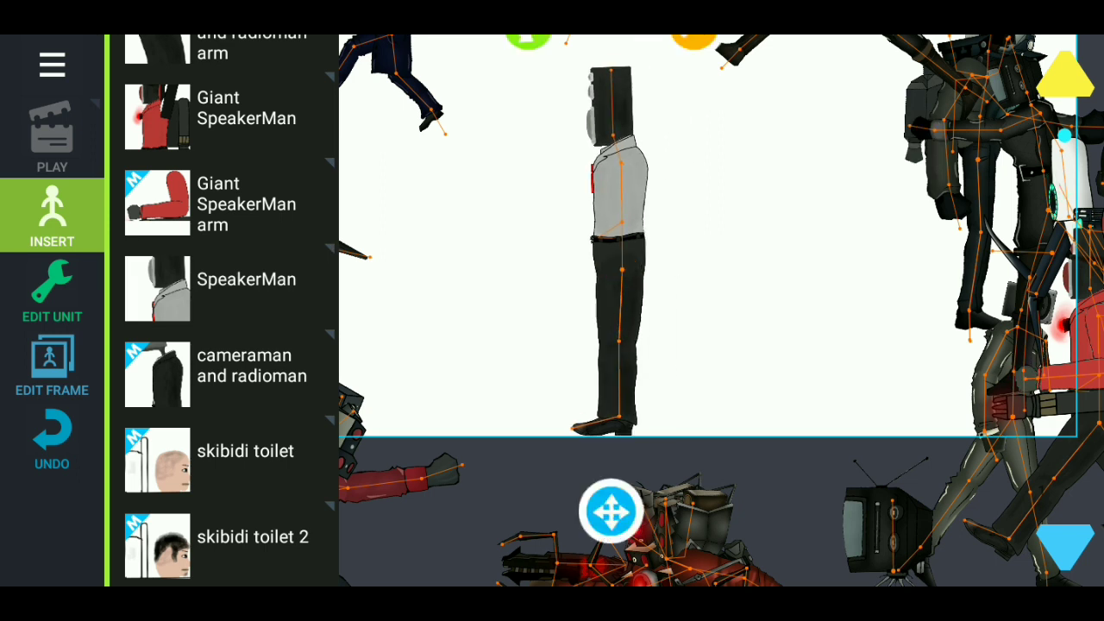
pyautogui.moveTo(584, 354); pyautogui.dragTo(561, 384)
pyautogui.scroll(-2, 224, 345)
pyautogui.moveTo(629, 300)
pyautogui.mouseDown()
pyautogui.moveTo(868, 298)
pyautogui.moveTo(806, 300)
pyautogui.mouseUp()
# Step: Add a cameraman figure slightly left with one leg swung forward in a stride
pyautogui.click(224, 259)
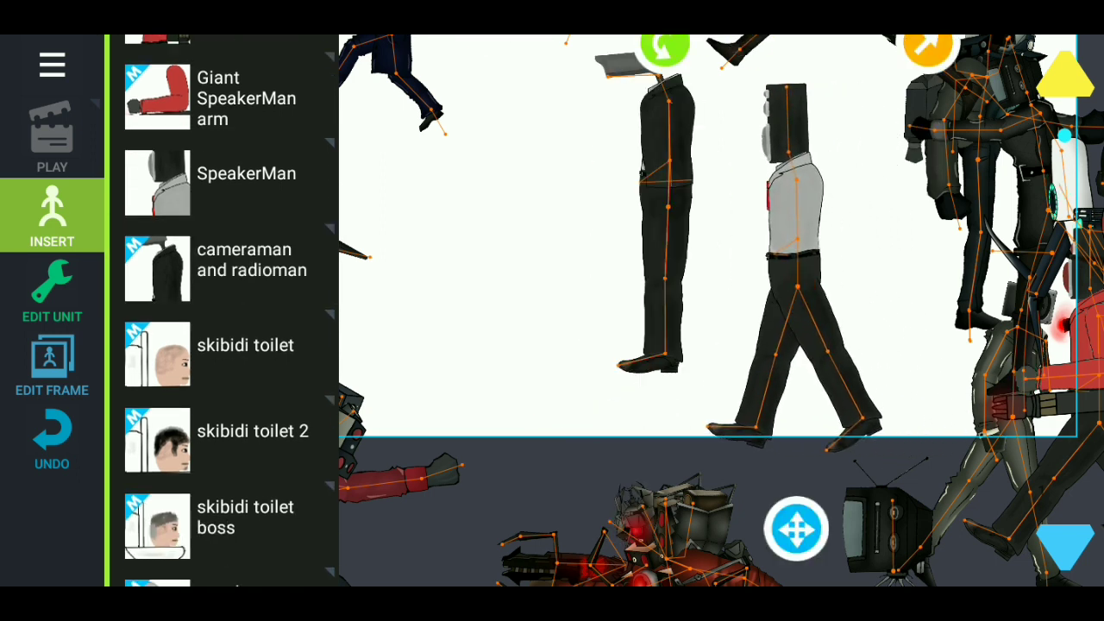
pyautogui.moveTo(657, 241); pyautogui.dragTo(590, 244)
pyautogui.moveTo(586, 401)
pyautogui.mouseDown()
pyautogui.moveTo(514, 380)
pyautogui.moveTo(664, 392)
pyautogui.mouseUp()
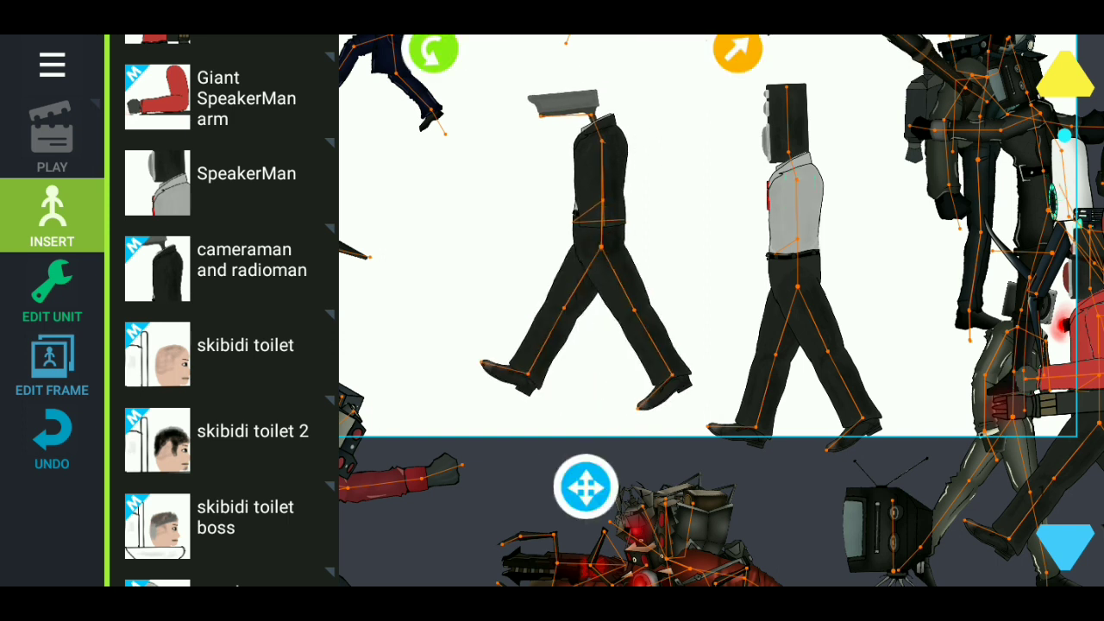
pyautogui.scroll(-5, 225, 345)
pyautogui.scroll(1, 224, 259)
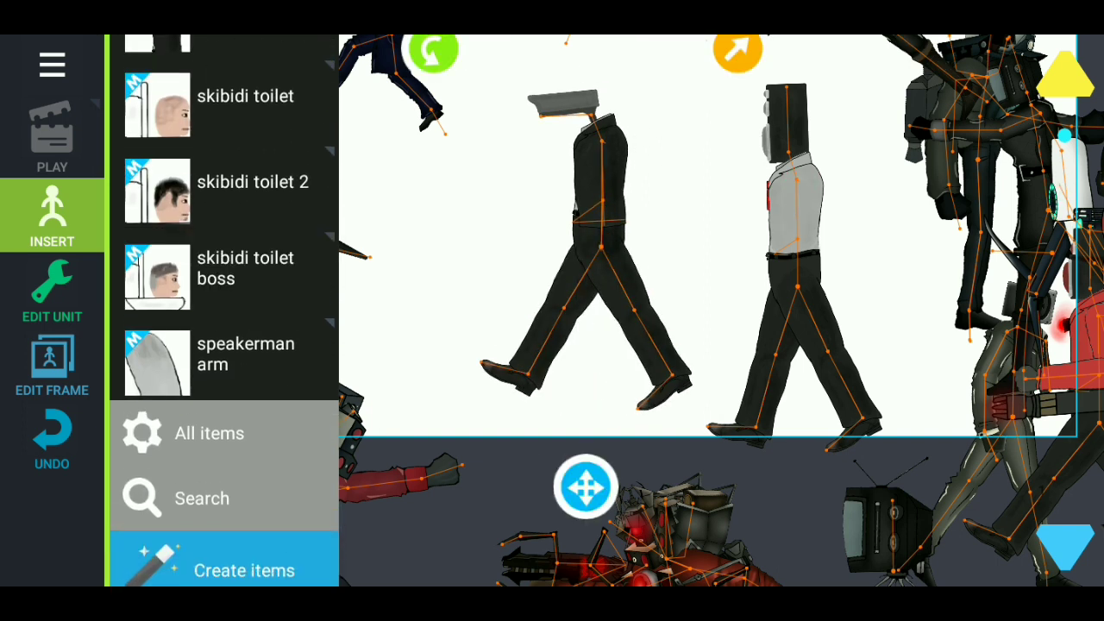
# Step: Attach a speakerman arm to the SpeakerMan's shoulder and move it to the right edge
pyautogui.click(232, 351)
pyautogui.moveTo(671, 188); pyautogui.dragTo(798, 175)
pyautogui.moveTo(798, 284); pyautogui.dragTo(1096, 456)
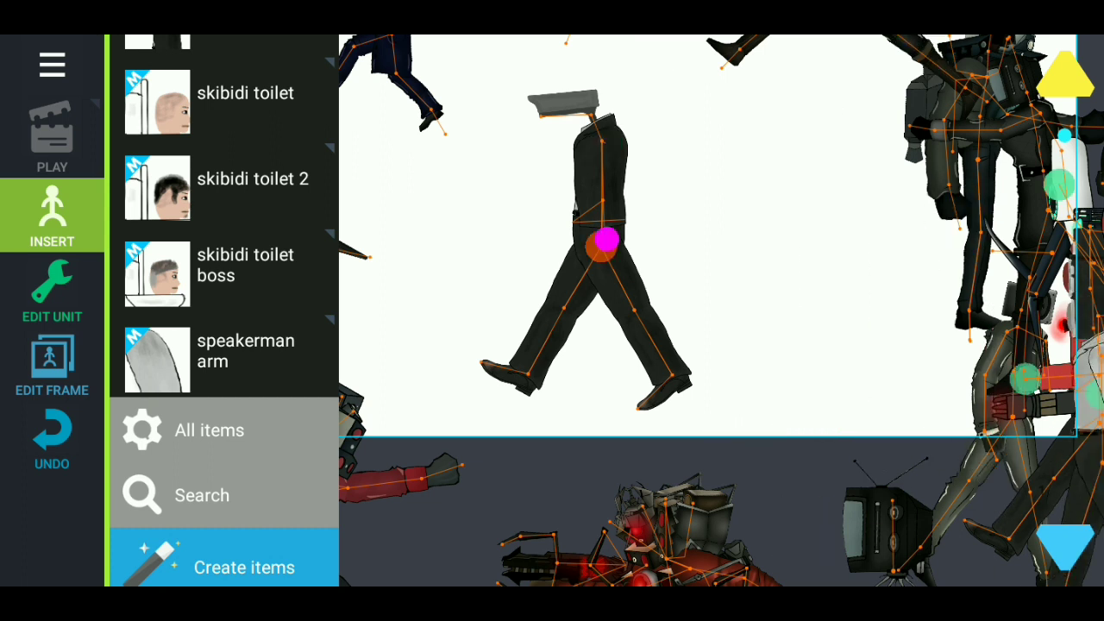
# Step: Move the cameraman to the lower left and return to the list of item packs
pyautogui.moveTo(607, 239); pyautogui.dragTo(431, 500)
pyautogui.click(210, 430)
pyautogui.click(172, 62)
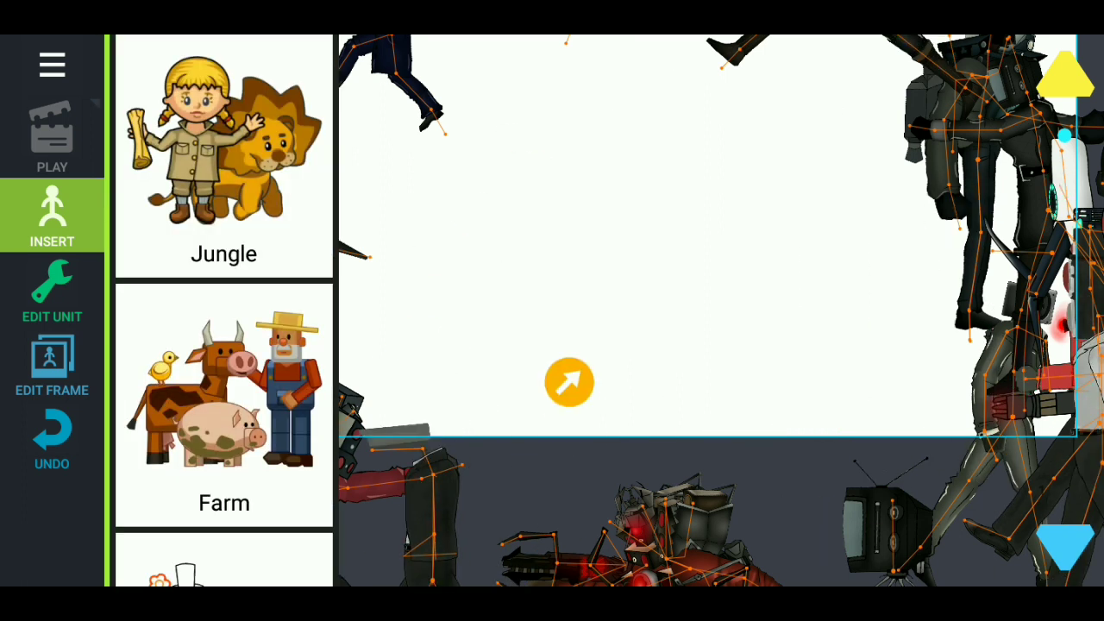
pyautogui.scroll(-10, 224, 311)
pyautogui.scroll(-10, 225, 311)
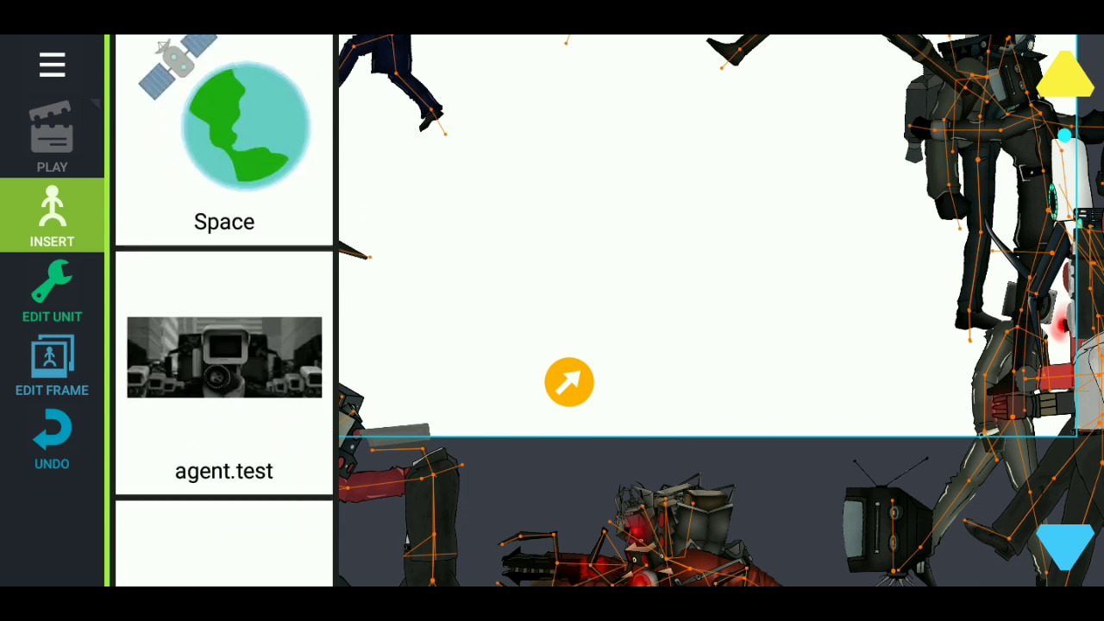
pyautogui.scroll(-7, 225, 311)
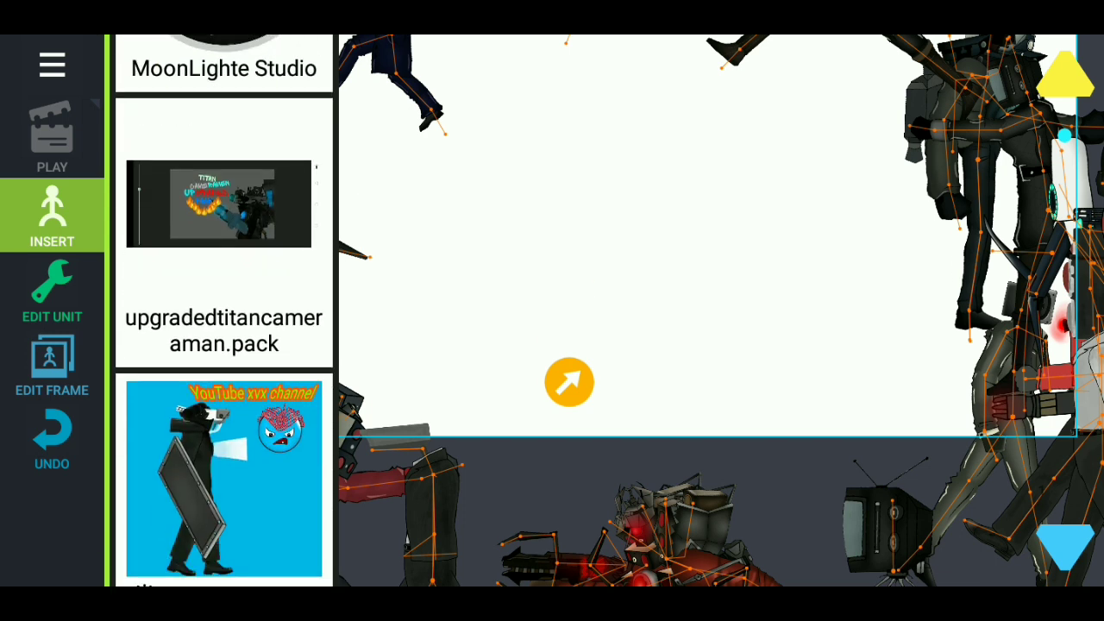
pyautogui.scroll(2, 225, 311)
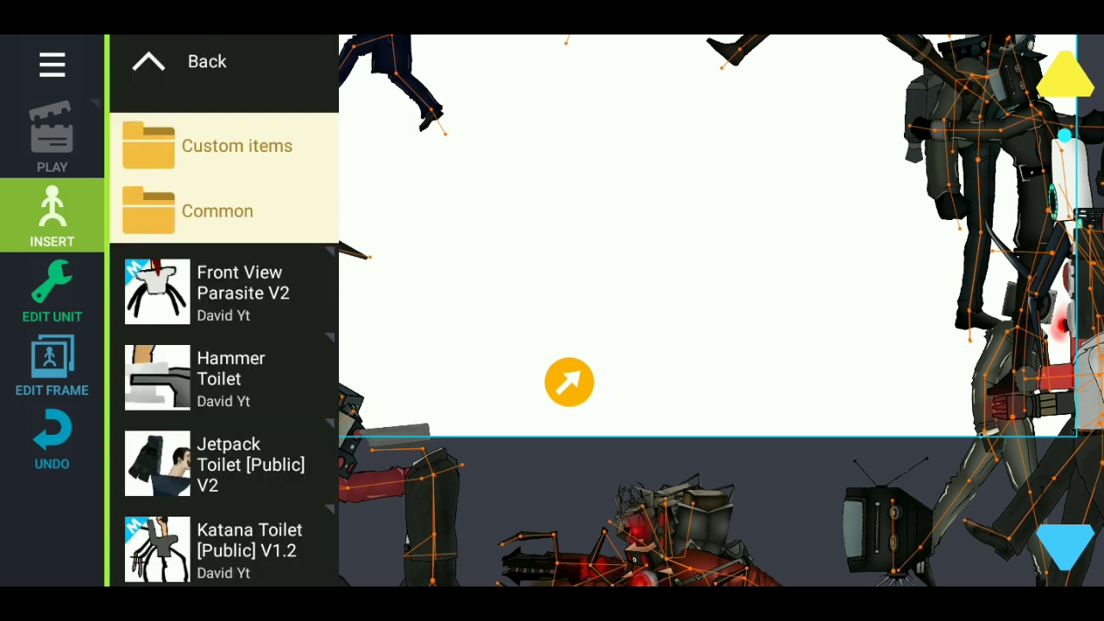
pyautogui.scroll(-2, 224, 310)
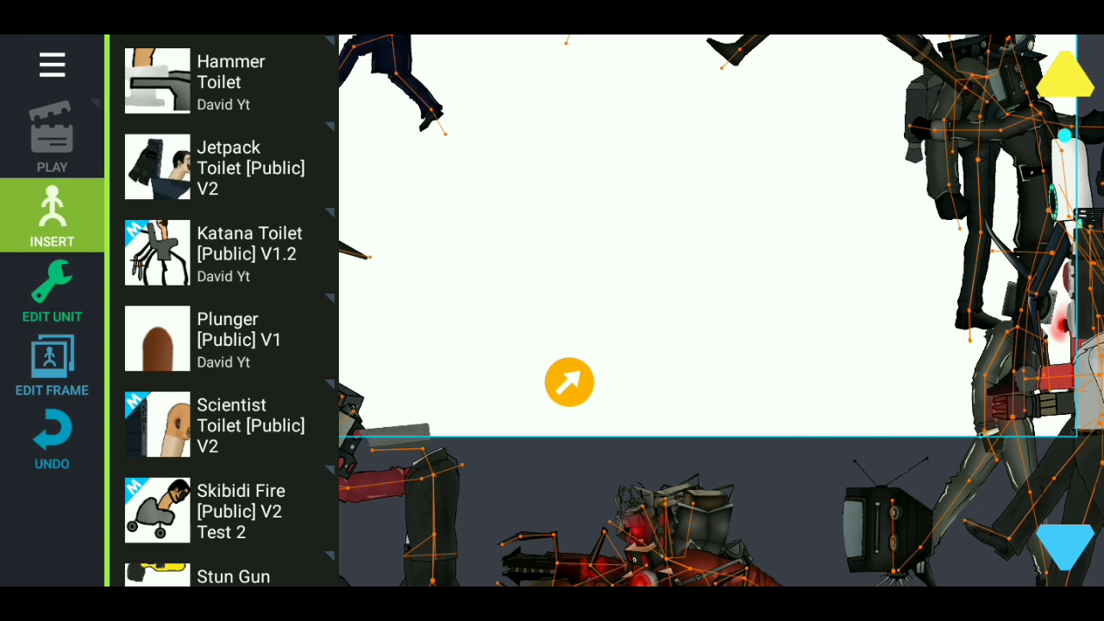
# Step: Preview pack figures, then add and undo Titan Tvman, Toilet With Shield and Upgraded Gman
pyautogui.click(231, 220)
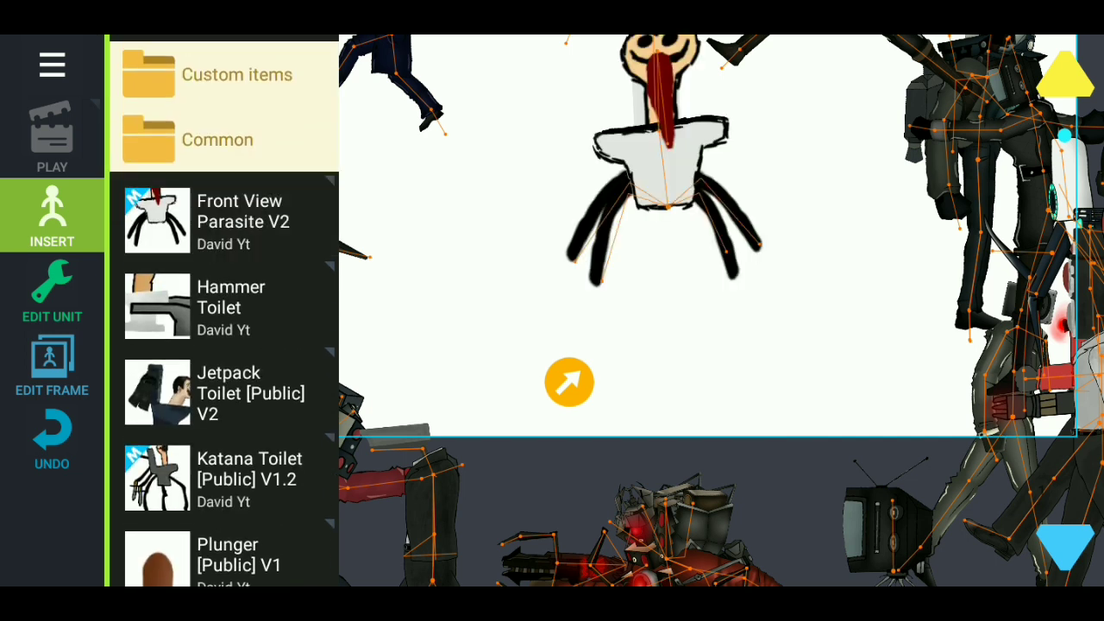
pyautogui.click(224, 367)
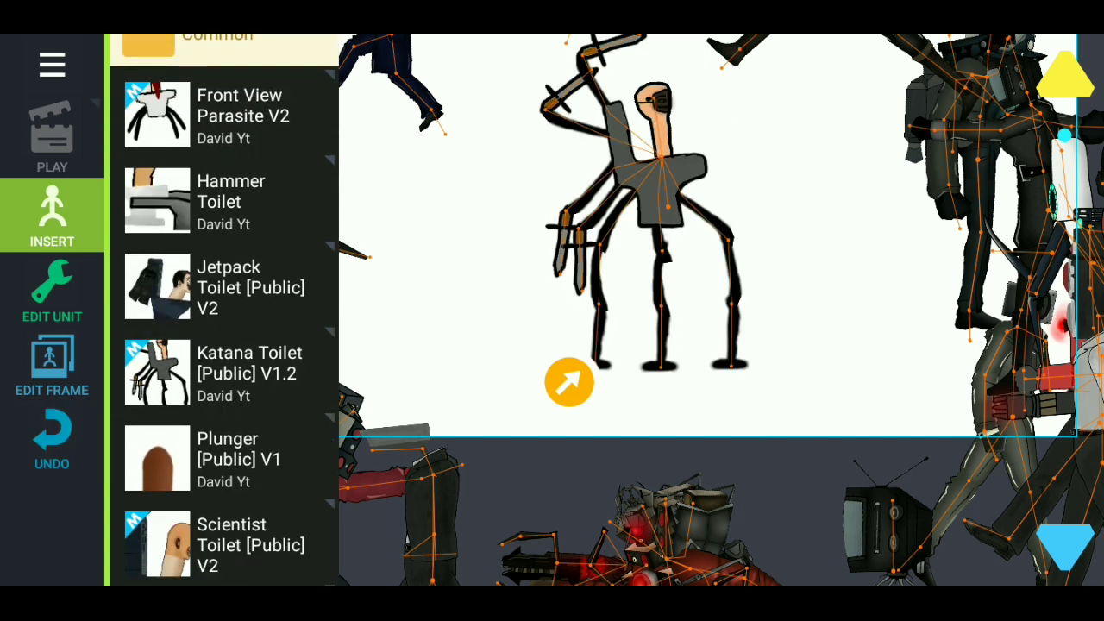
pyautogui.scroll(-1, 229, 311)
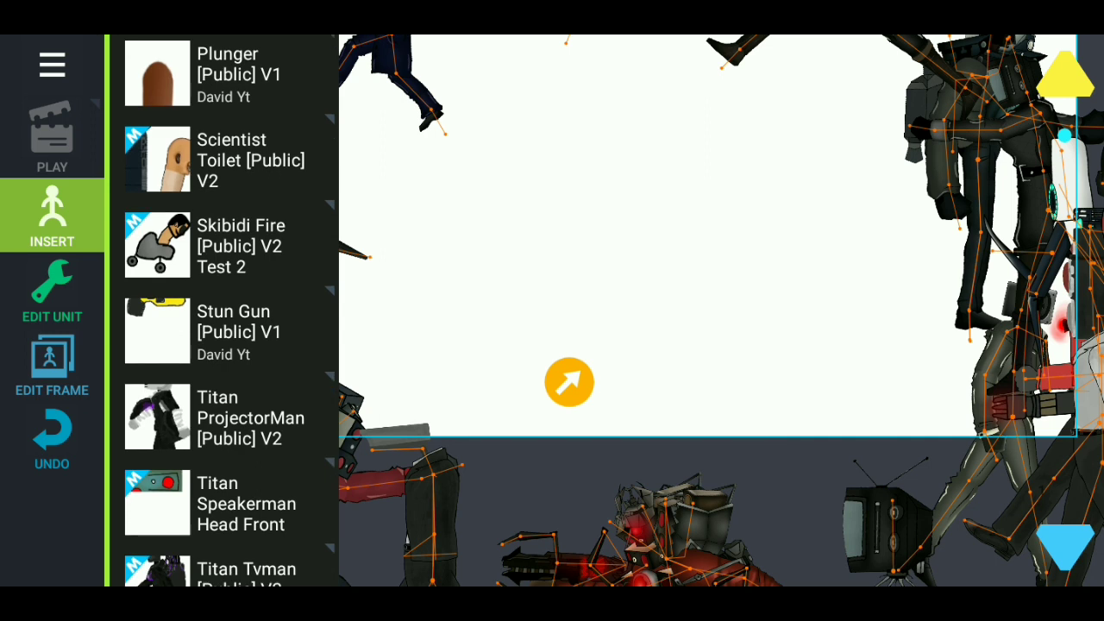
pyautogui.click(230, 379)
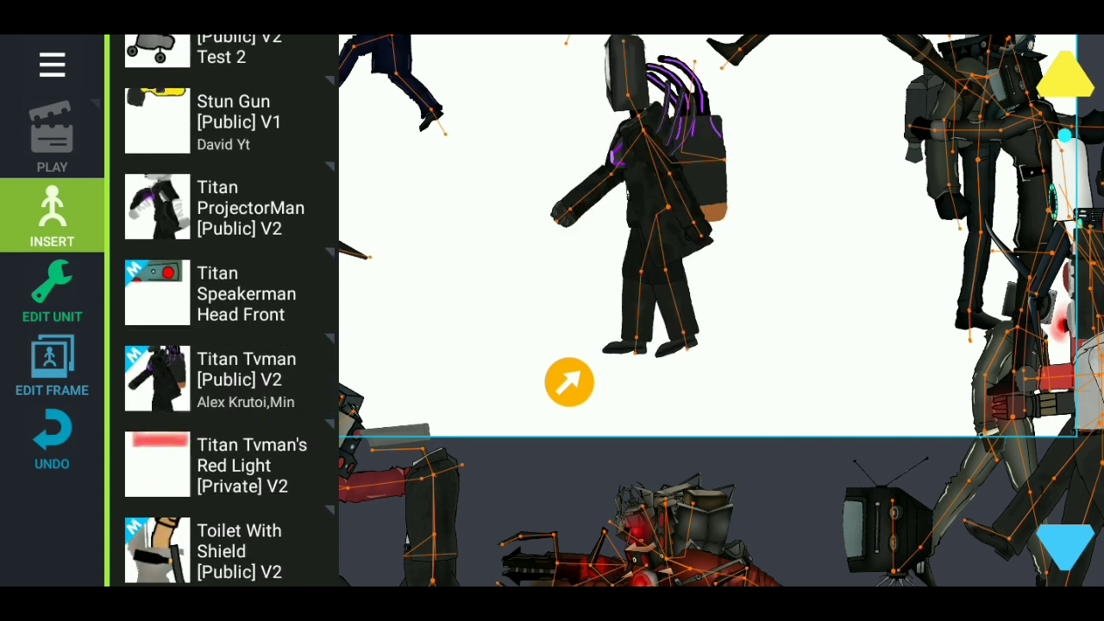
pyautogui.click(51, 440)
pyautogui.scroll(-3, 229, 345)
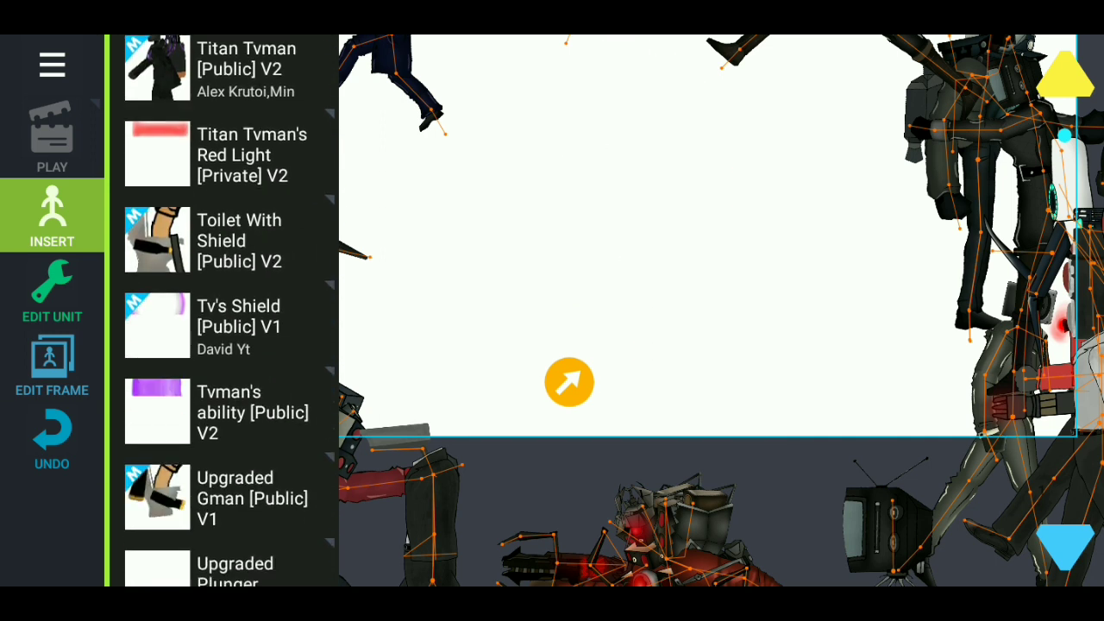
pyautogui.click(229, 240)
pyautogui.click(51, 440)
pyautogui.scroll(-5, 229, 345)
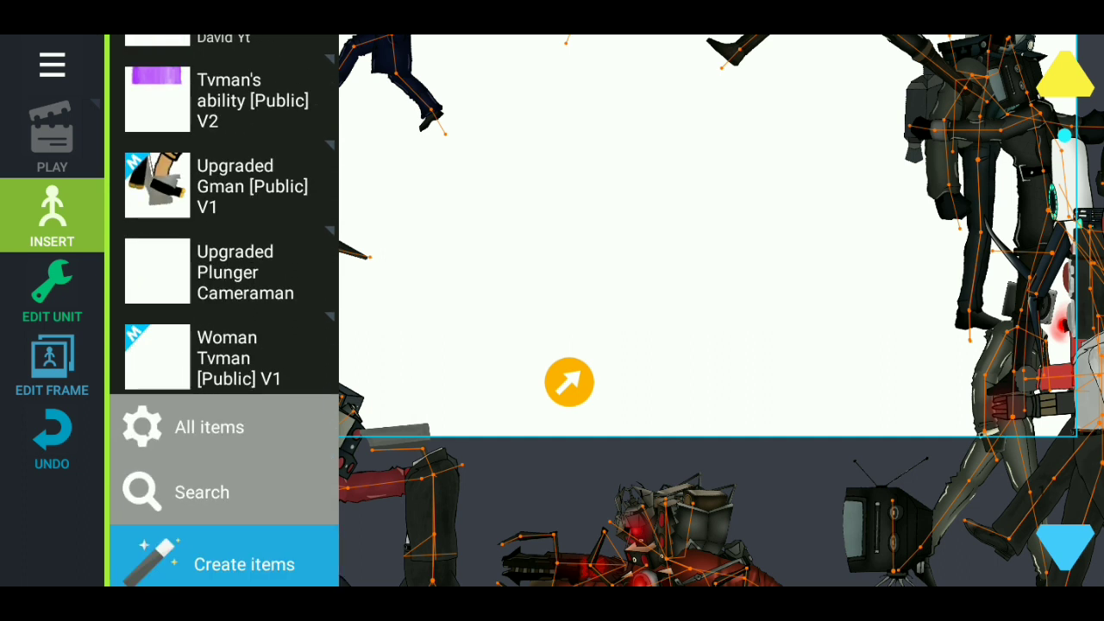
pyautogui.click(230, 187)
pyautogui.click(52, 440)
# Step: Open skibidi.pack, then go back to the pack list to reach upgradedtitancameraman.pack
pyautogui.click(210, 427)
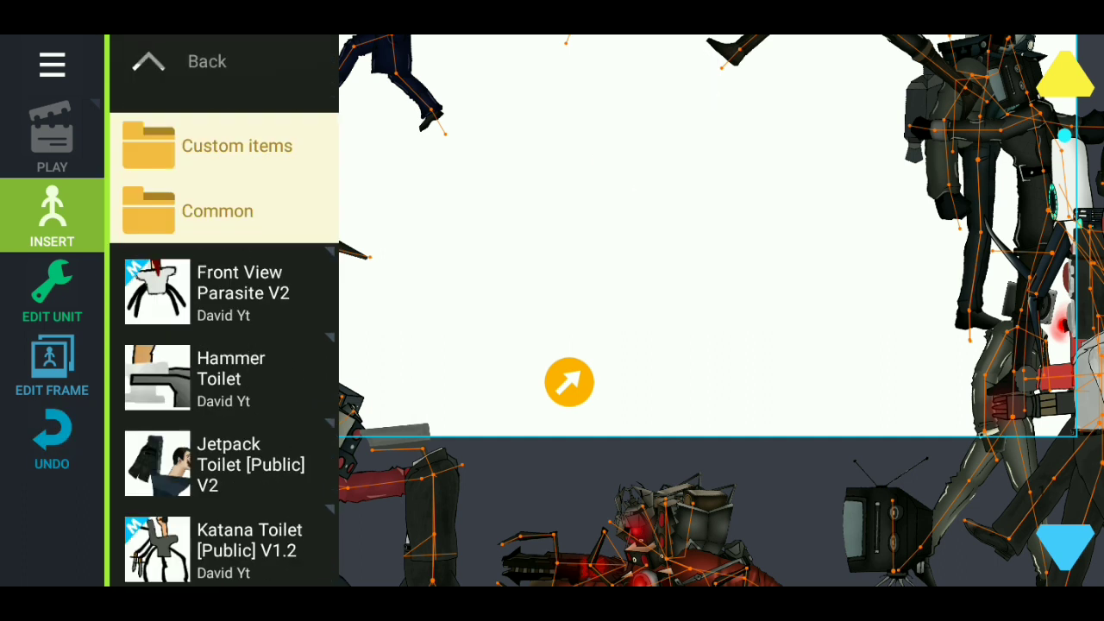
pyautogui.click(217, 210)
pyautogui.scroll(-3, 224, 345)
pyautogui.scroll(-15, 224, 345)
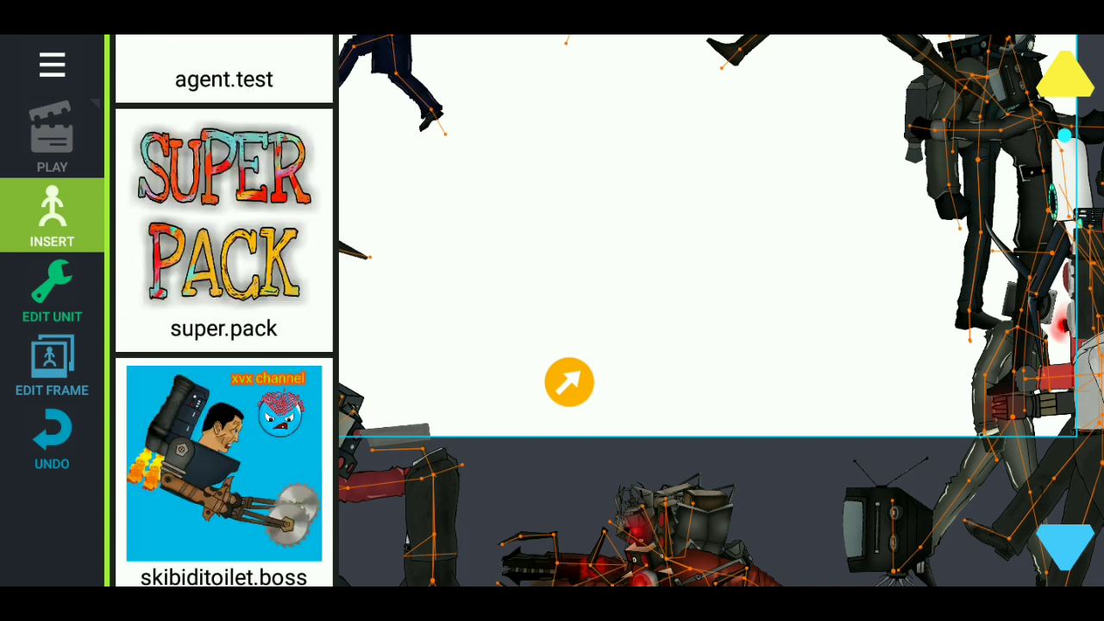
pyautogui.scroll(-4, 224, 345)
pyautogui.scroll(2, 224, 345)
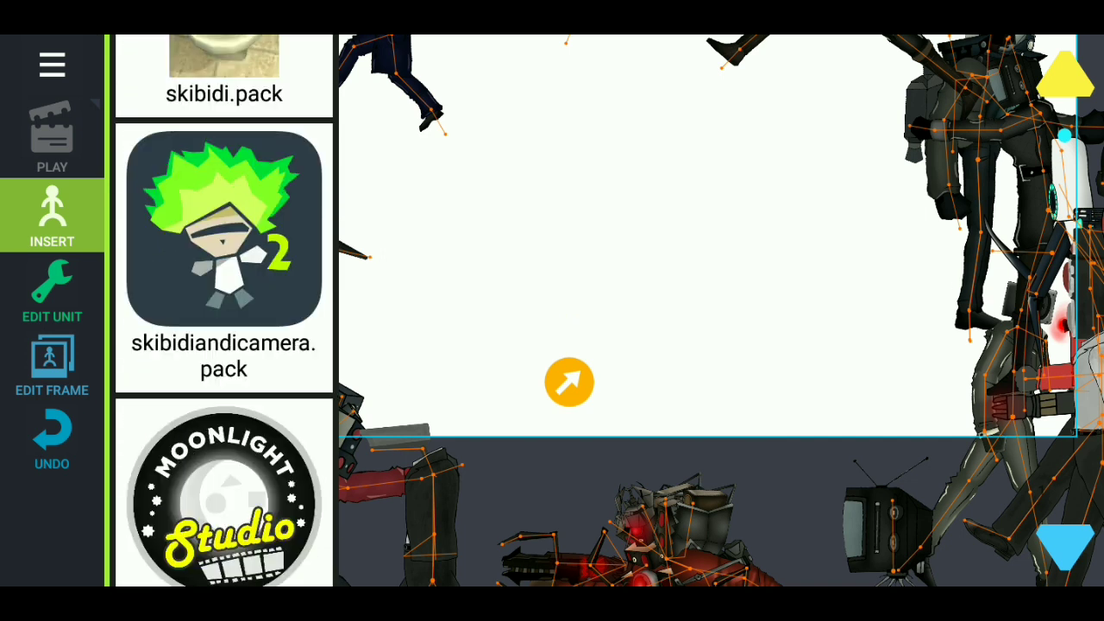
pyautogui.click(224, 129)
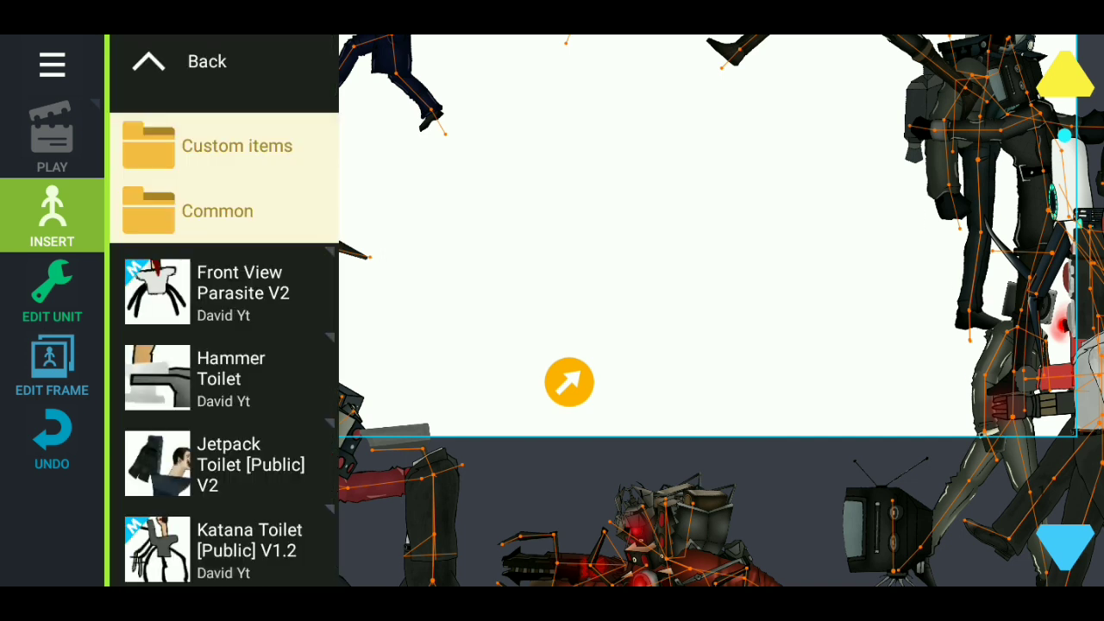
pyautogui.click(173, 61)
pyautogui.scroll(-10, 224, 345)
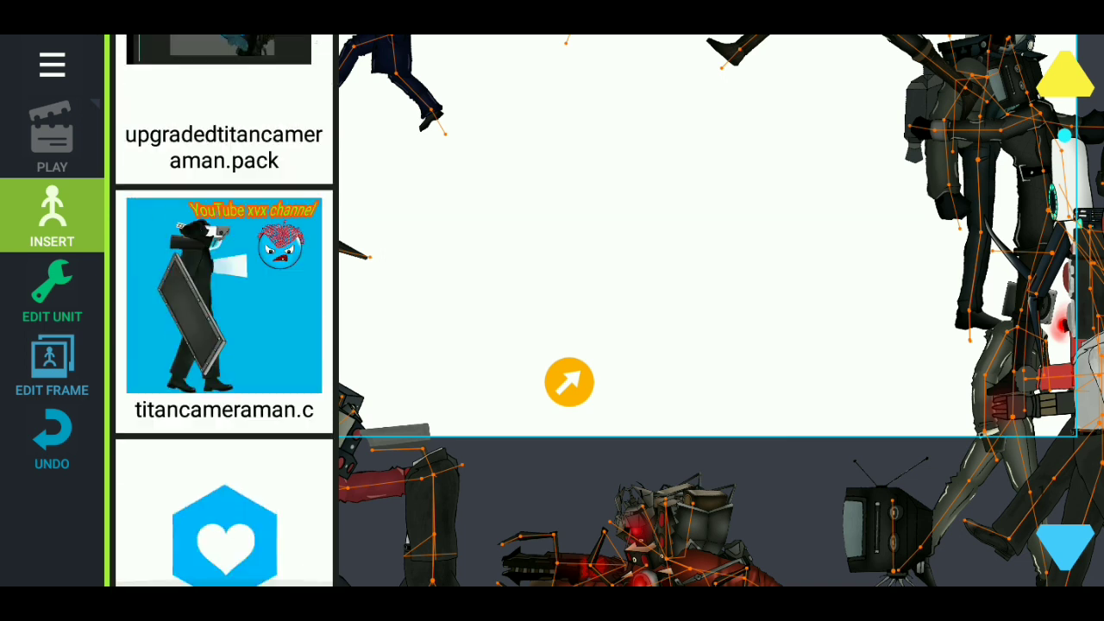
pyautogui.scroll(5, 224, 345)
# Step: Insert the upgraded Titan cameraman body and cannon arm, align them, and move it lower right
pyautogui.scroll(-3, 224, 345)
pyautogui.click(225, 284)
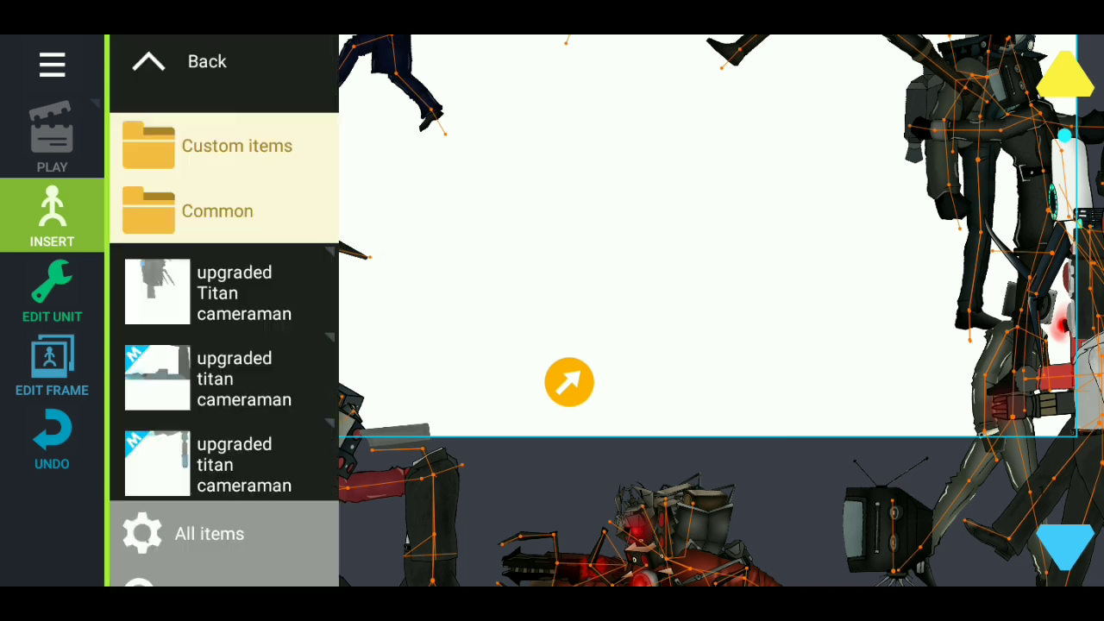
pyautogui.click(224, 291)
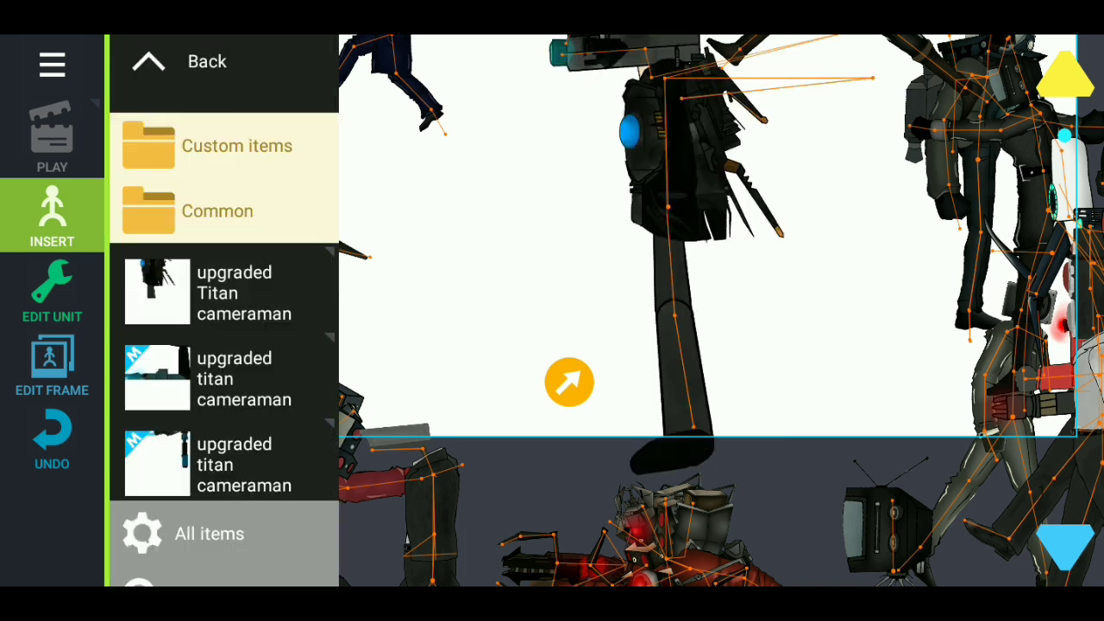
pyautogui.click(224, 377)
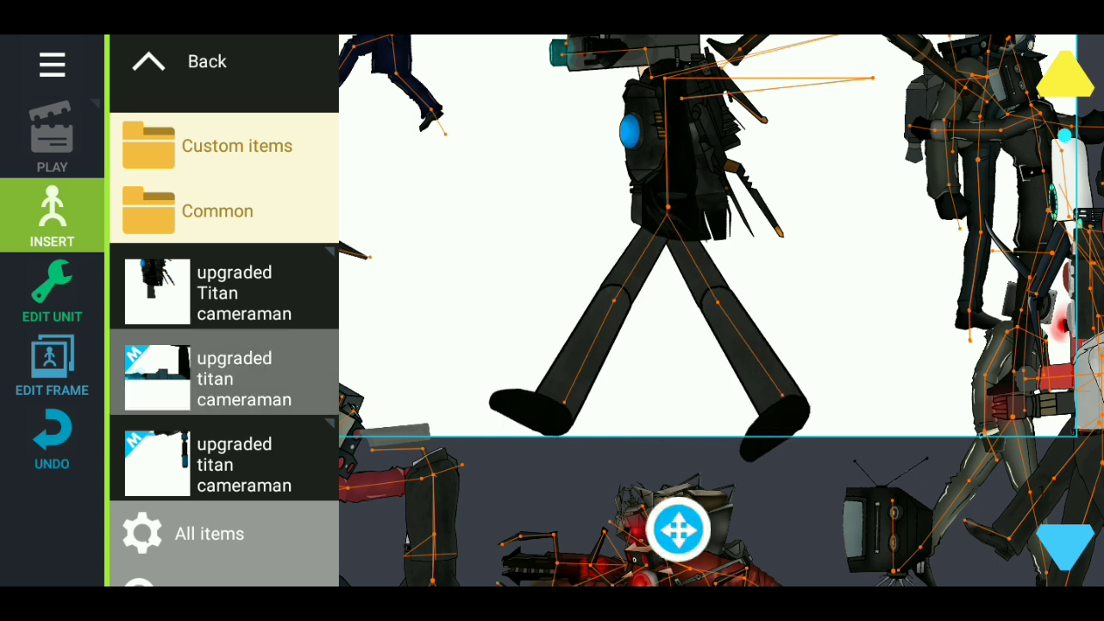
pyautogui.moveTo(580, 403)
pyautogui.mouseDown()
pyautogui.moveTo(554, 363)
pyautogui.moveTo(581, 298)
pyautogui.mouseUp()
pyautogui.moveTo(668, 527); pyautogui.dragTo(556, 542)
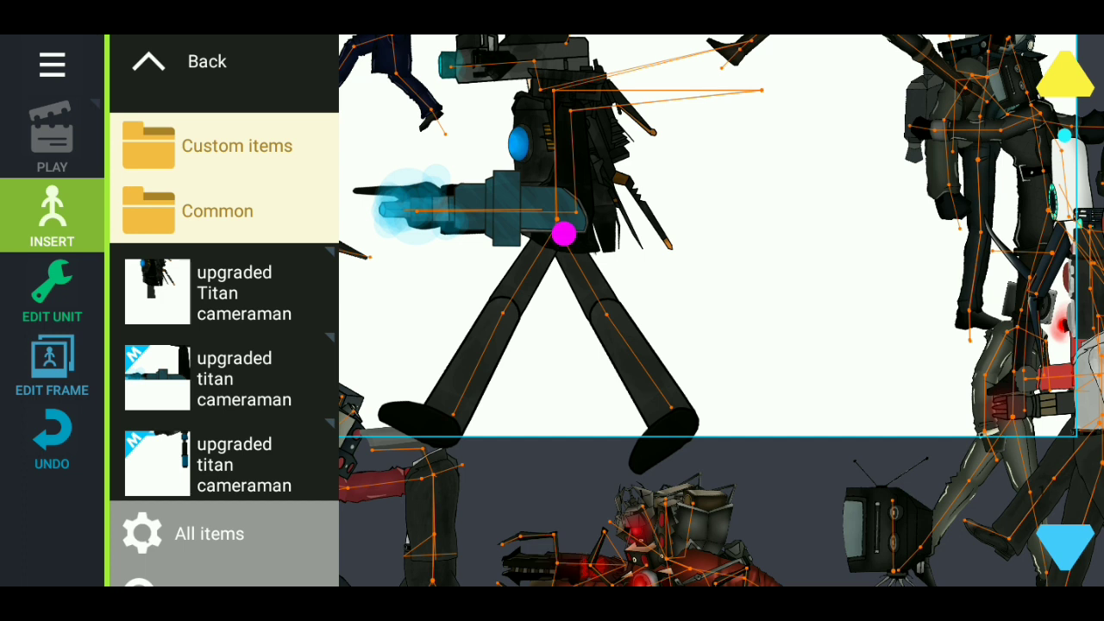
pyautogui.moveTo(564, 233)
pyautogui.mouseDown()
pyautogui.moveTo(960, 503)
pyautogui.moveTo(606, 316)
pyautogui.moveTo(621, 256)
pyautogui.moveTo(717, 305)
pyautogui.moveTo(1095, 565)
pyautogui.mouseUp()
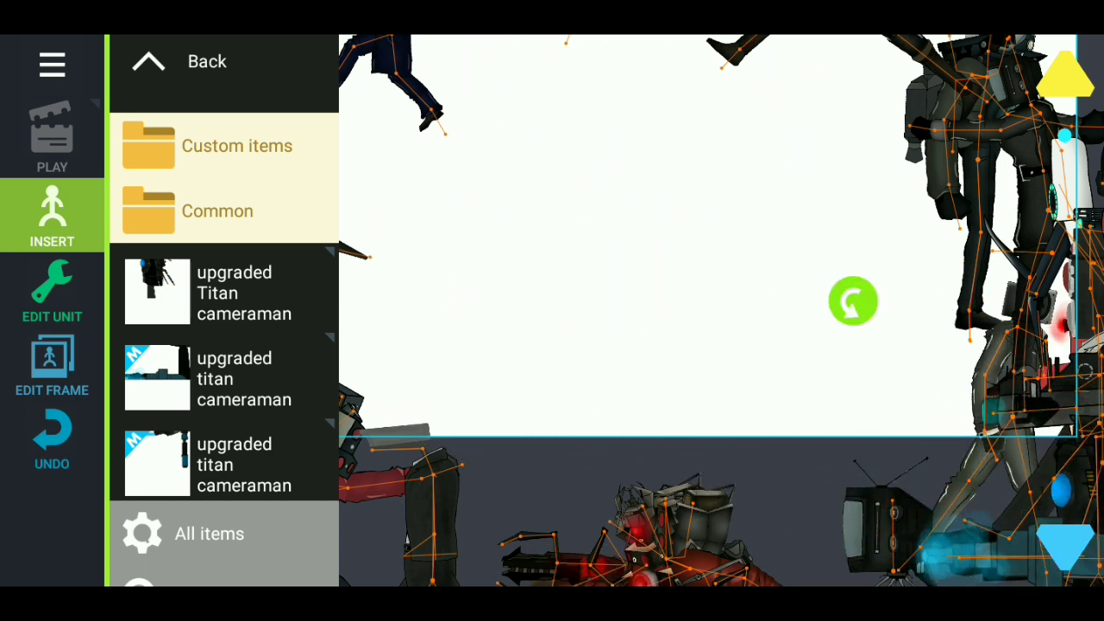
# Step: Go back and reopen the upgradedtitancameraman.pack item list
pyautogui.click(172, 61)
pyautogui.scroll(-3, 224, 311)
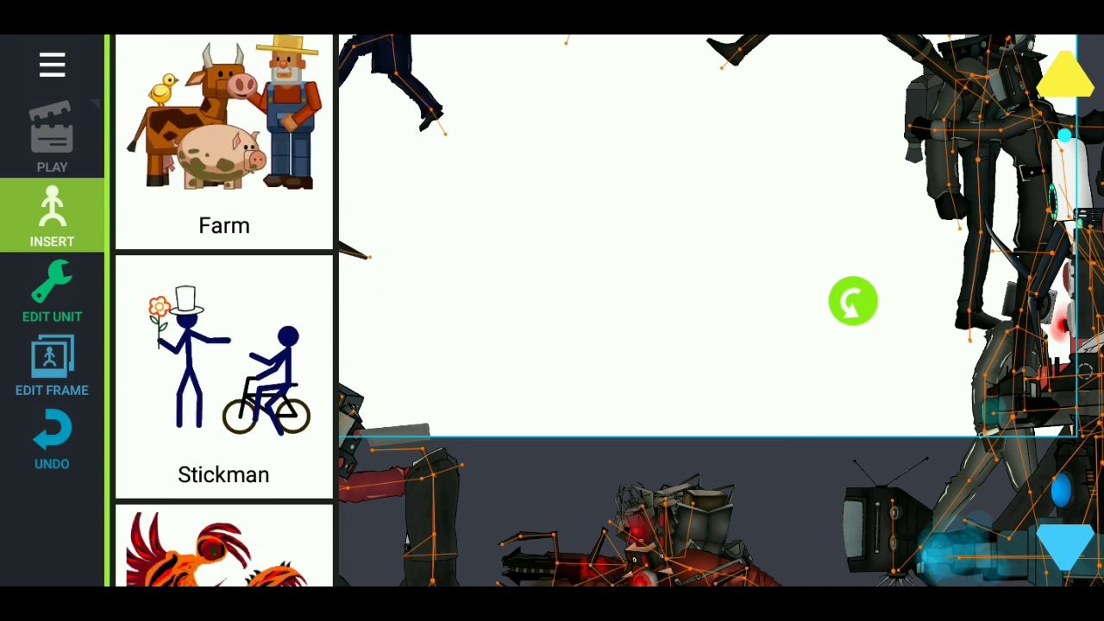
pyautogui.scroll(3, 224, 311)
pyautogui.scroll(-15, 225, 311)
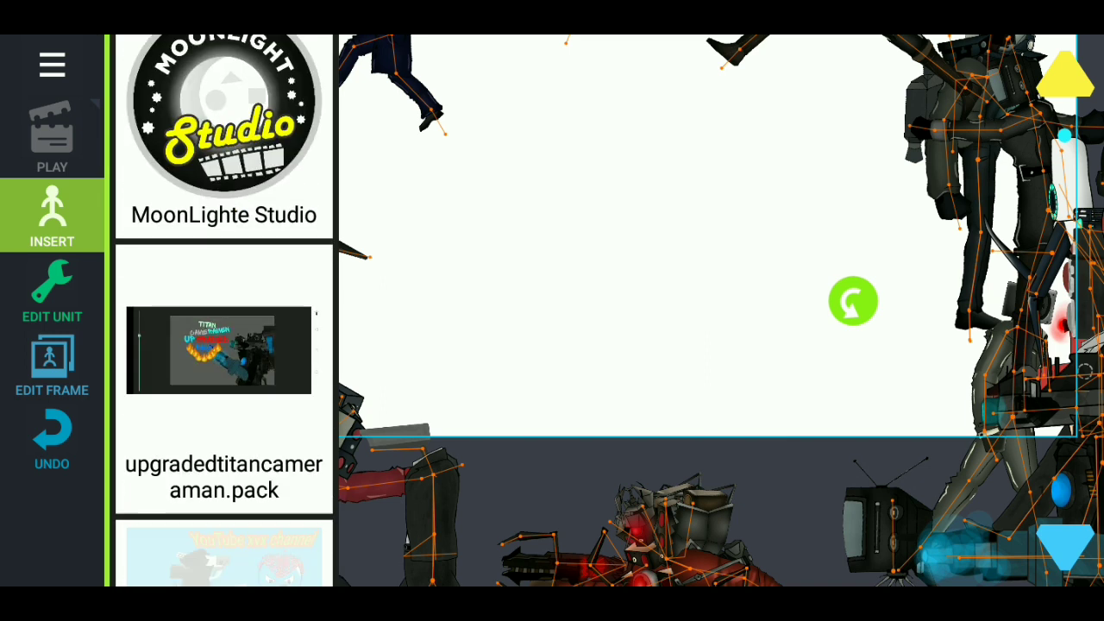
pyautogui.scroll(4, 224, 311)
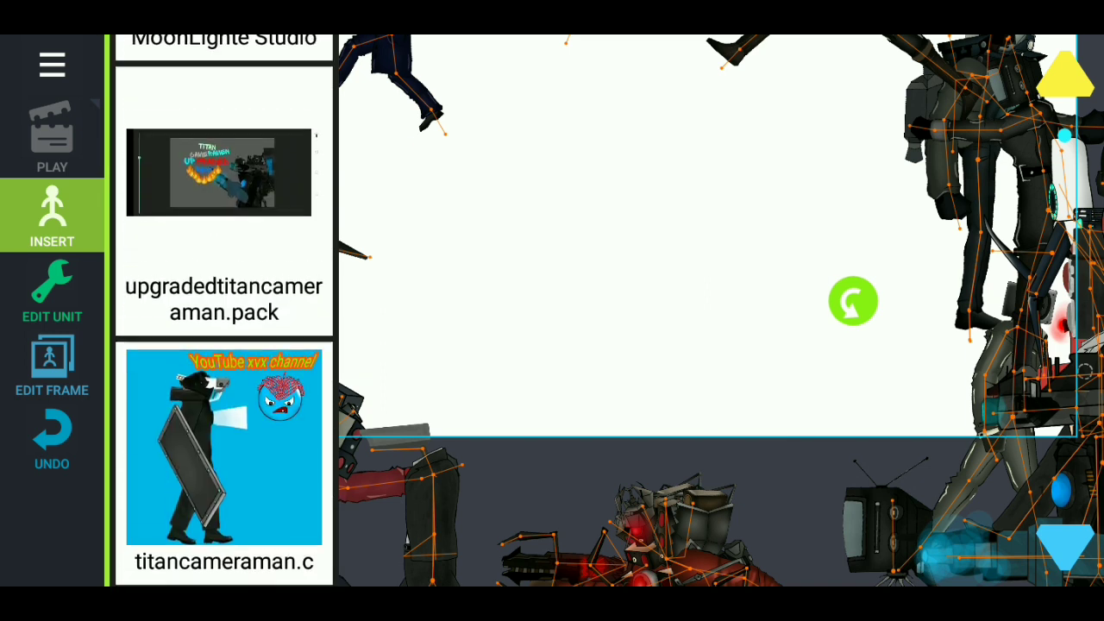
pyautogui.click(218, 216)
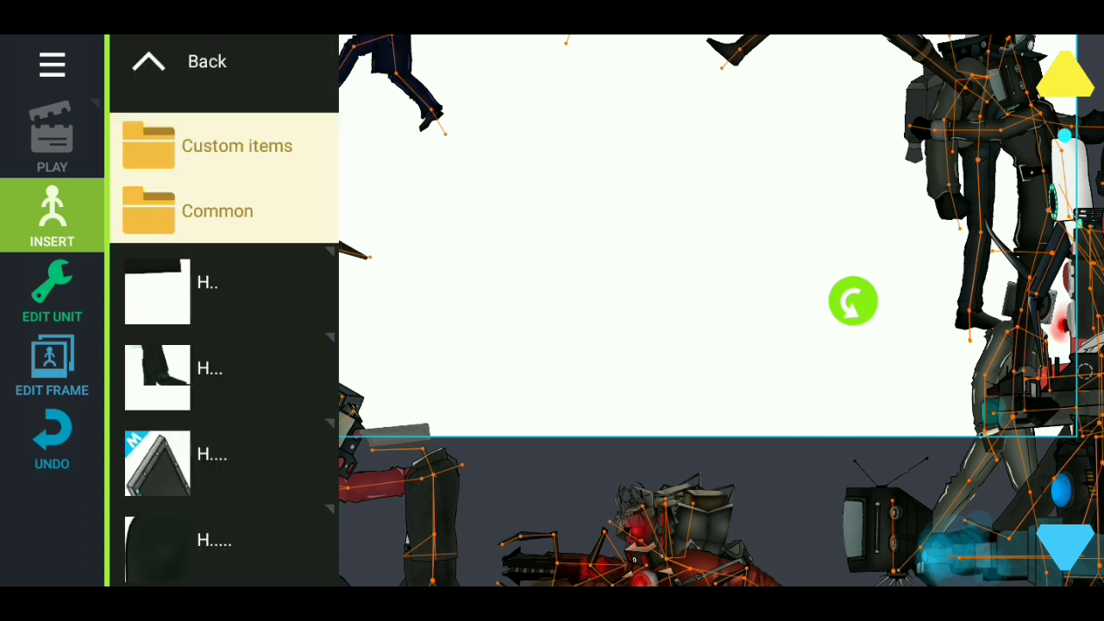
# Step: Insert a black rectangular piece, then try the H._copy, arm and tablet pieces, undoing each
pyautogui.click(215, 285)
pyautogui.scroll(-5, 225, 345)
pyautogui.click(224, 371)
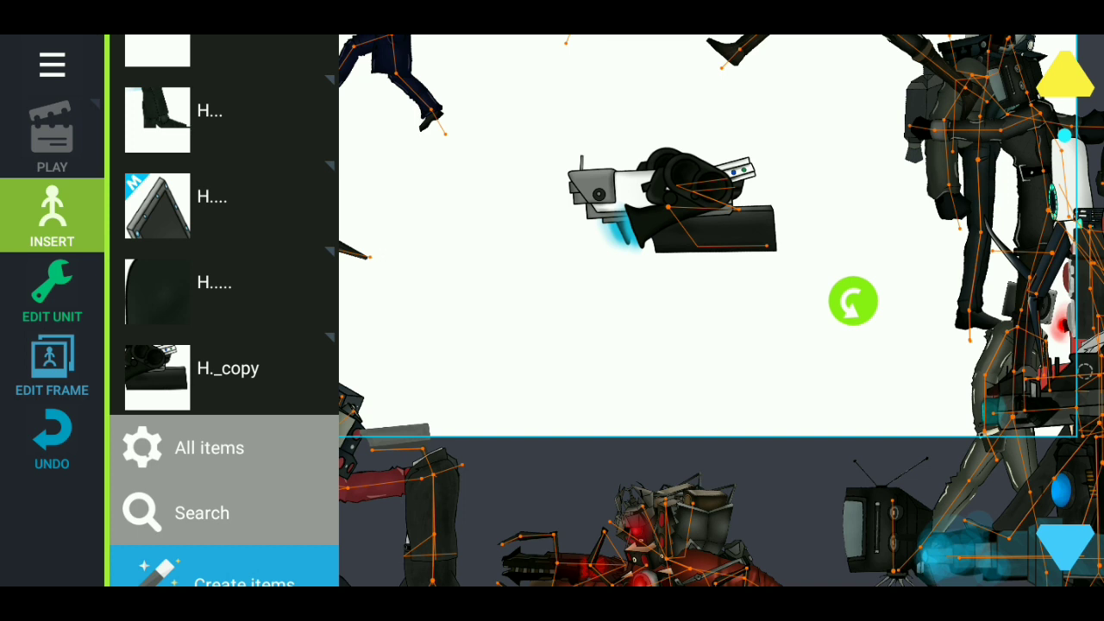
pyautogui.click(52, 440)
pyautogui.click(215, 285)
pyautogui.click(52, 440)
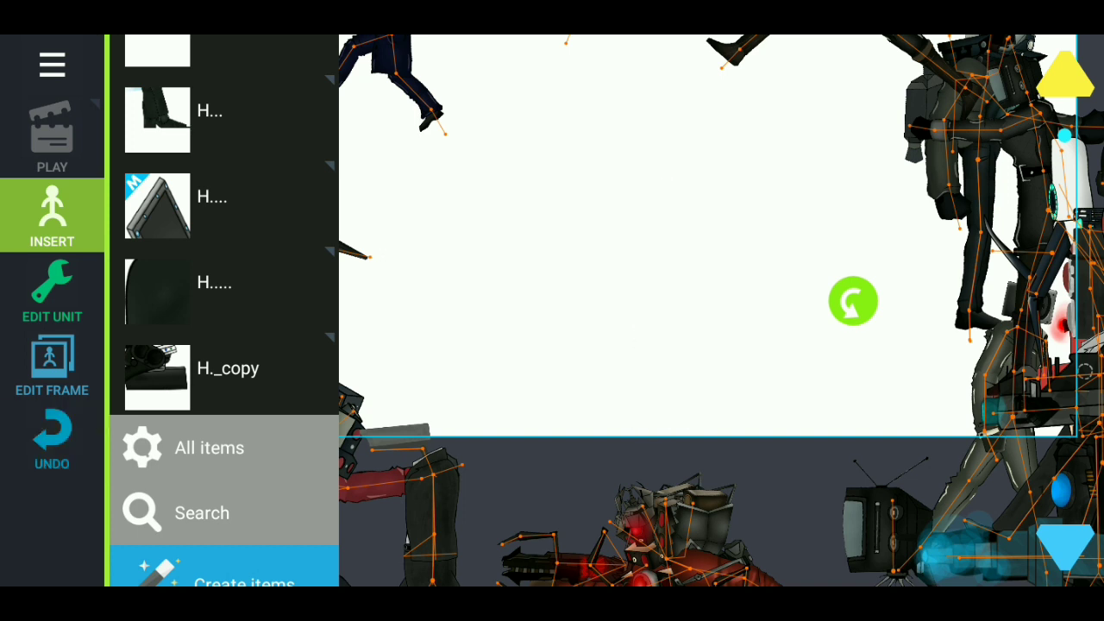
pyautogui.click(215, 199)
pyautogui.click(52, 440)
pyautogui.scroll(3, 224, 311)
# Step: Insert the suited man body, set the camera head on its shoulders, and lower its arm
pyautogui.click(216, 260)
pyautogui.moveTo(668, 207); pyautogui.dragTo(625, 297)
pyautogui.click(225, 518)
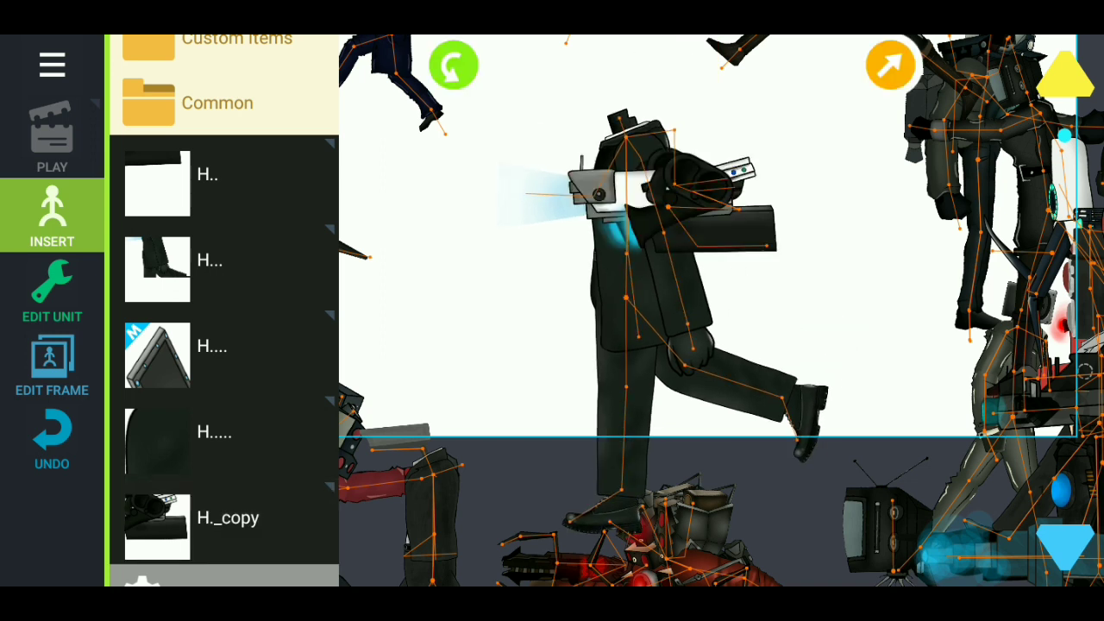
pyautogui.moveTo(734, 197)
pyautogui.mouseDown()
pyautogui.moveTo(680, 320)
pyautogui.moveTo(609, 217)
pyautogui.moveTo(502, 333)
pyautogui.moveTo(564, 200)
pyautogui.mouseUp()
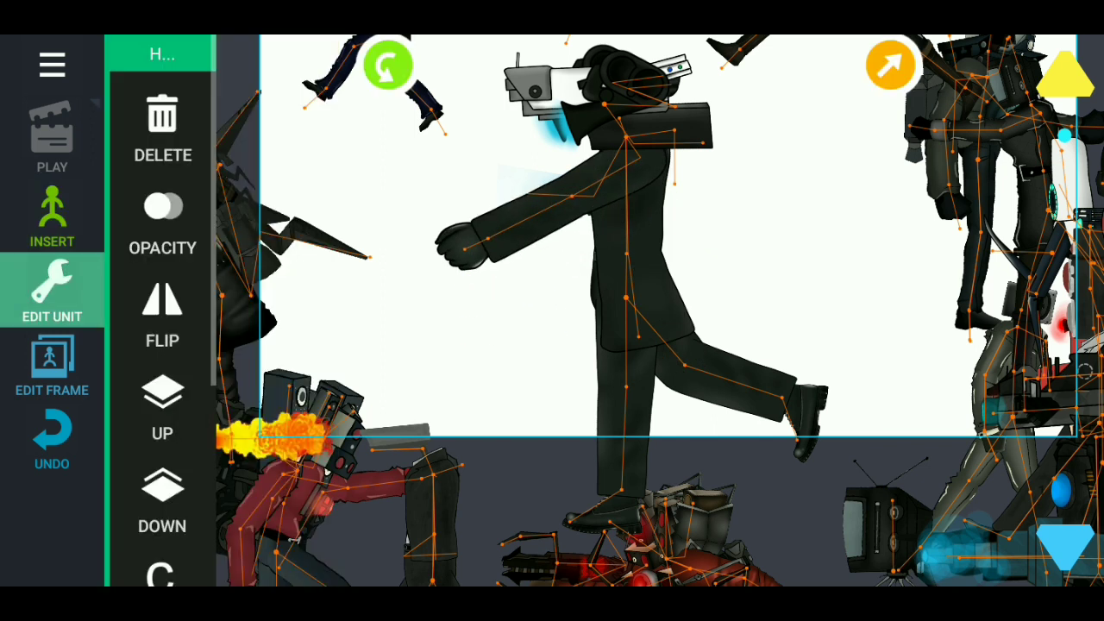
pyautogui.moveTo(572, 195)
pyautogui.mouseDown()
pyautogui.moveTo(552, 183)
pyautogui.moveTo(573, 282)
pyautogui.mouseUp()
# Step: Insert the shield piece and place it in the suited figure's hand
pyautogui.click(51, 215)
pyautogui.scroll(-2, 224, 310)
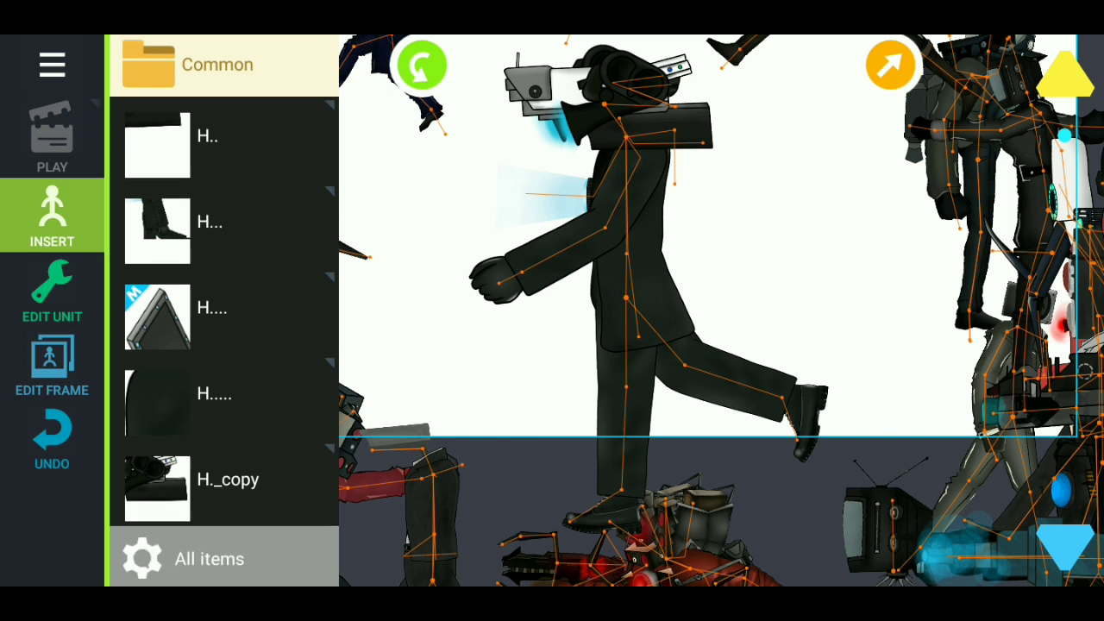
pyautogui.click(224, 248)
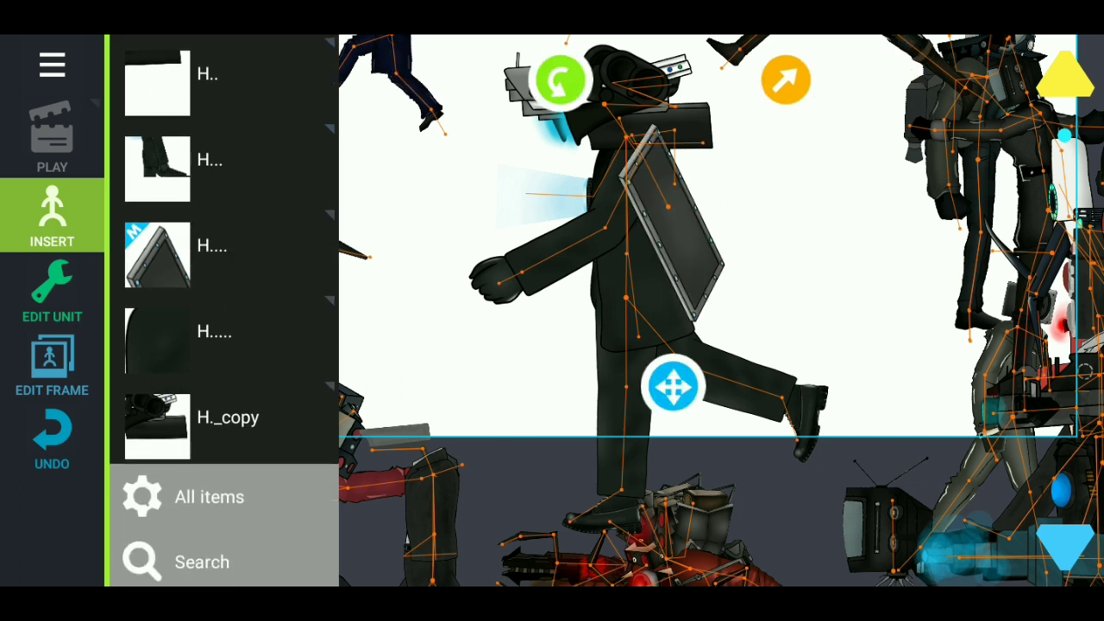
pyautogui.moveTo(670, 387)
pyautogui.mouseDown()
pyautogui.moveTo(537, 434)
pyautogui.moveTo(473, 504)
pyautogui.moveTo(405, 276)
pyautogui.moveTo(513, 522)
pyautogui.mouseUp()
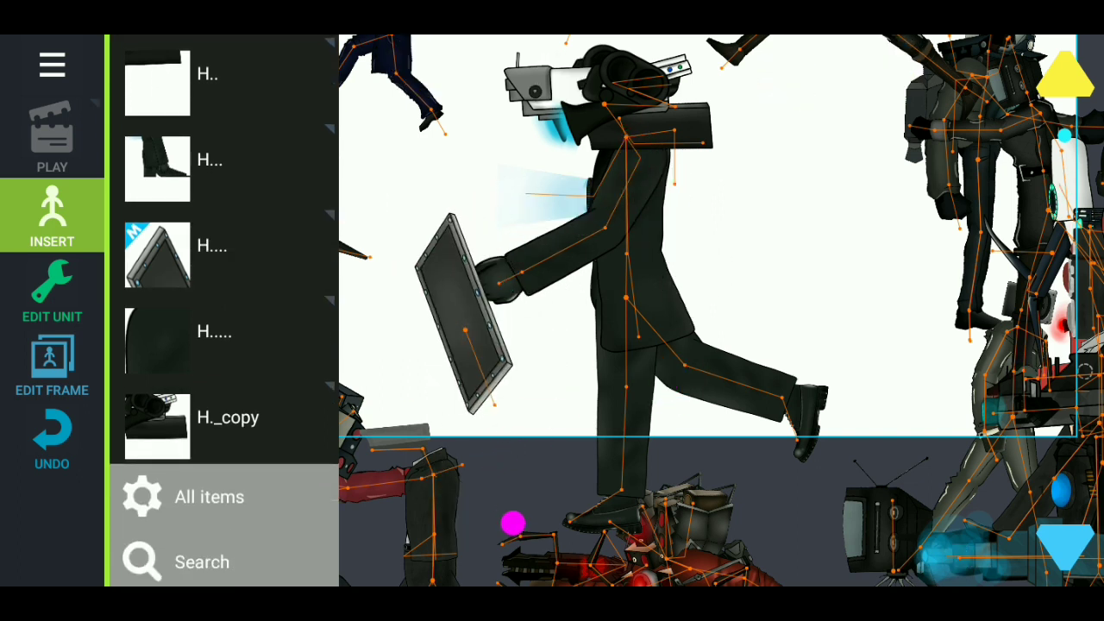
pyautogui.moveTo(461, 479)
pyautogui.mouseDown()
pyautogui.moveTo(492, 448)
pyautogui.moveTo(495, 414)
pyautogui.moveTo(510, 444)
pyautogui.moveTo(498, 431)
pyautogui.mouseUp()
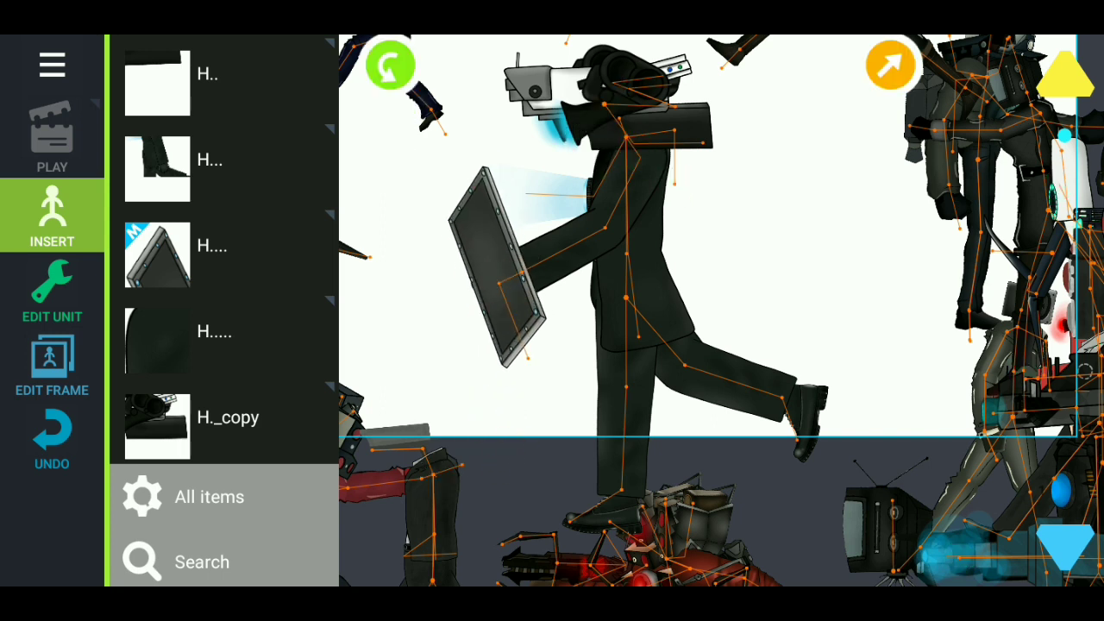
# Step: Lean the torso back, shift the figure right, and swing the arm to hold the shield horizontally
pyautogui.moveTo(628, 220)
pyautogui.mouseDown()
pyautogui.moveTo(764, 264)
pyautogui.moveTo(576, 212)
pyautogui.moveTo(520, 232)
pyautogui.moveTo(545, 257)
pyautogui.mouseUp()
pyautogui.moveTo(625, 298)
pyautogui.mouseDown()
pyautogui.moveTo(759, 288)
pyautogui.moveTo(681, 276)
pyautogui.mouseUp()
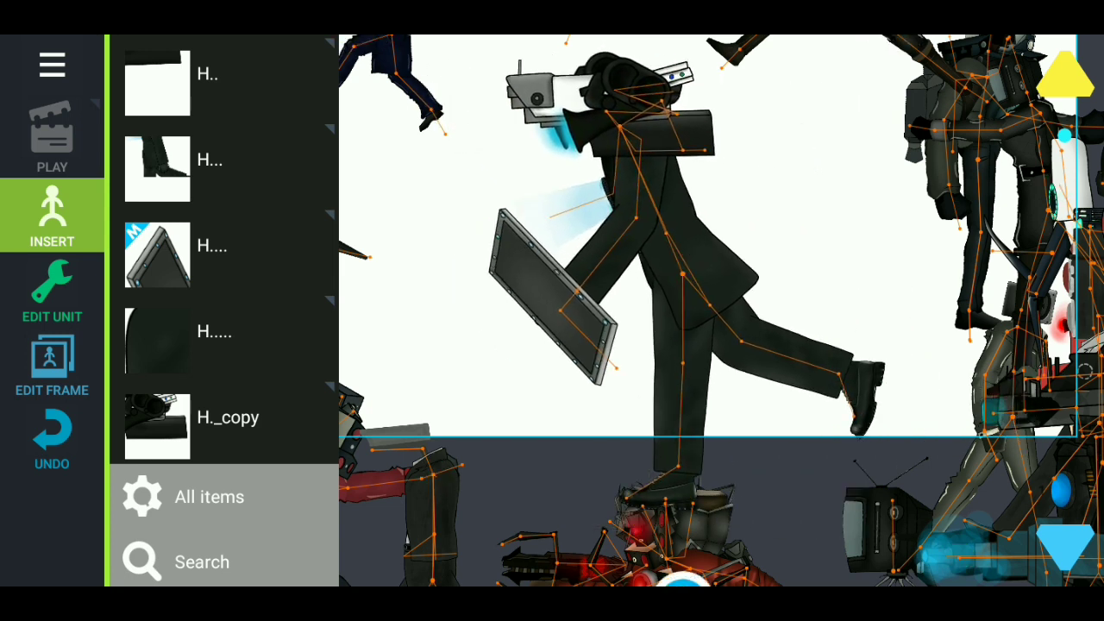
pyautogui.moveTo(569, 319); pyautogui.dragTo(776, 250)
pyautogui.moveTo(813, 373); pyautogui.dragTo(731, 360)
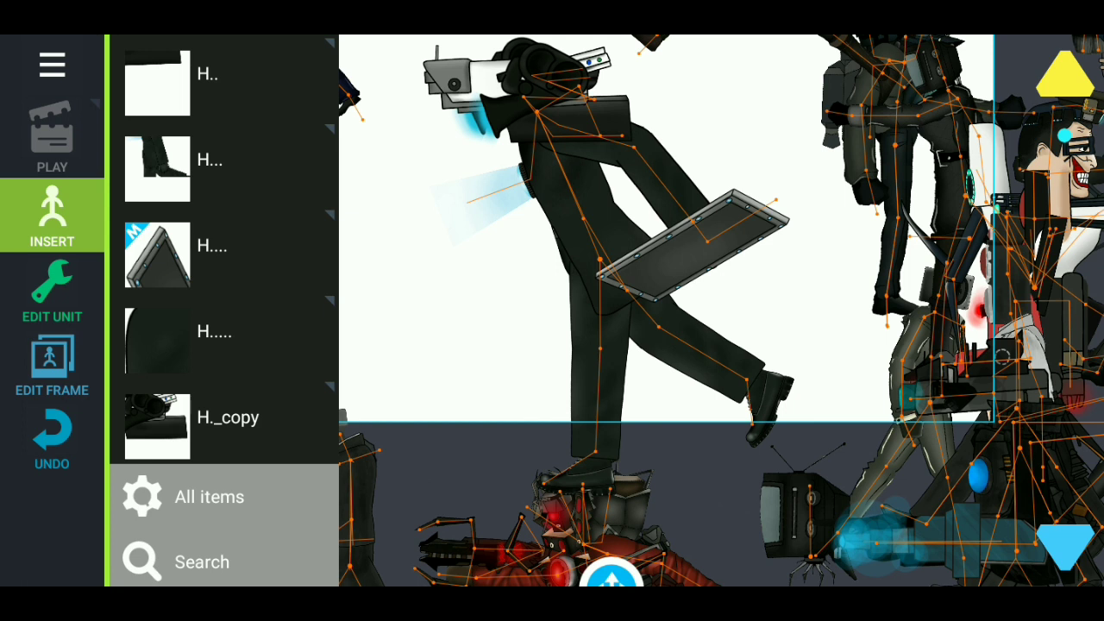
pyautogui.click(52, 293)
pyautogui.click(51, 216)
pyautogui.scroll(-2, 225, 310)
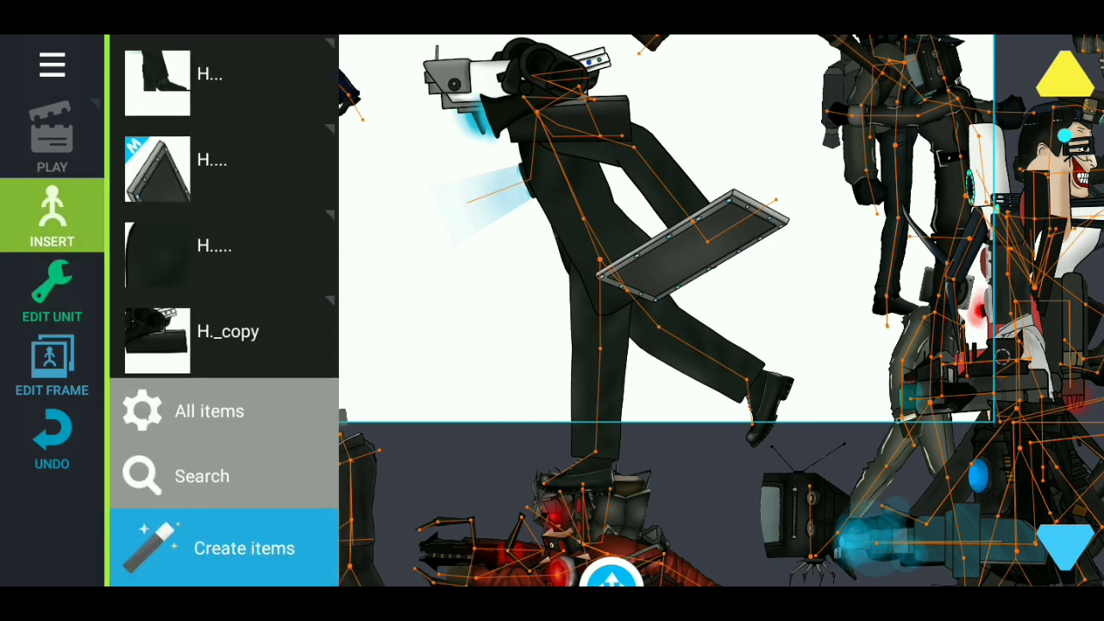
# Step: Reopen upgradedtitancameraman.pack and insert the third item, the blue-glowing hammer
pyautogui.scroll(3, 225, 310)
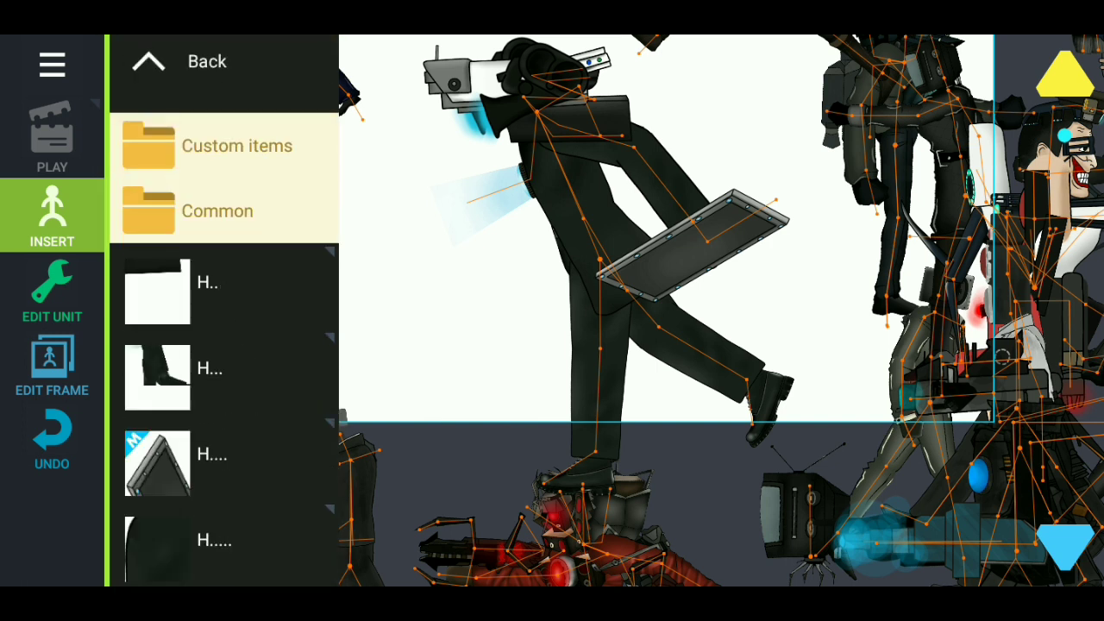
pyautogui.click(216, 209)
pyautogui.scroll(-3, 224, 311)
pyautogui.scroll(-10, 225, 311)
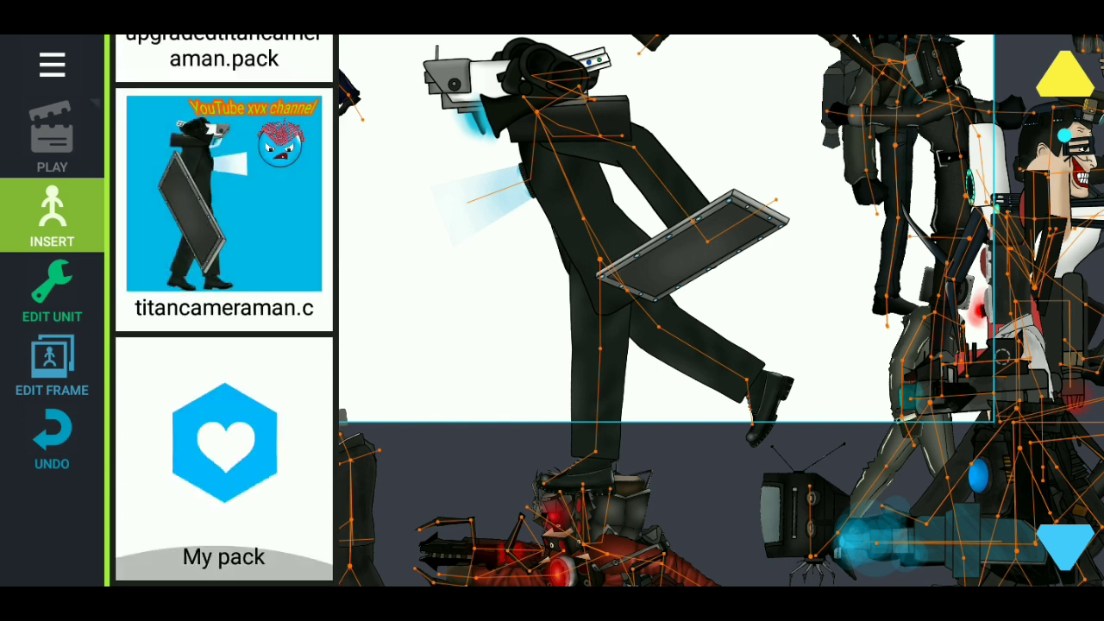
pyautogui.scroll(5, 224, 311)
pyautogui.click(221, 233)
pyautogui.scroll(-2, 224, 311)
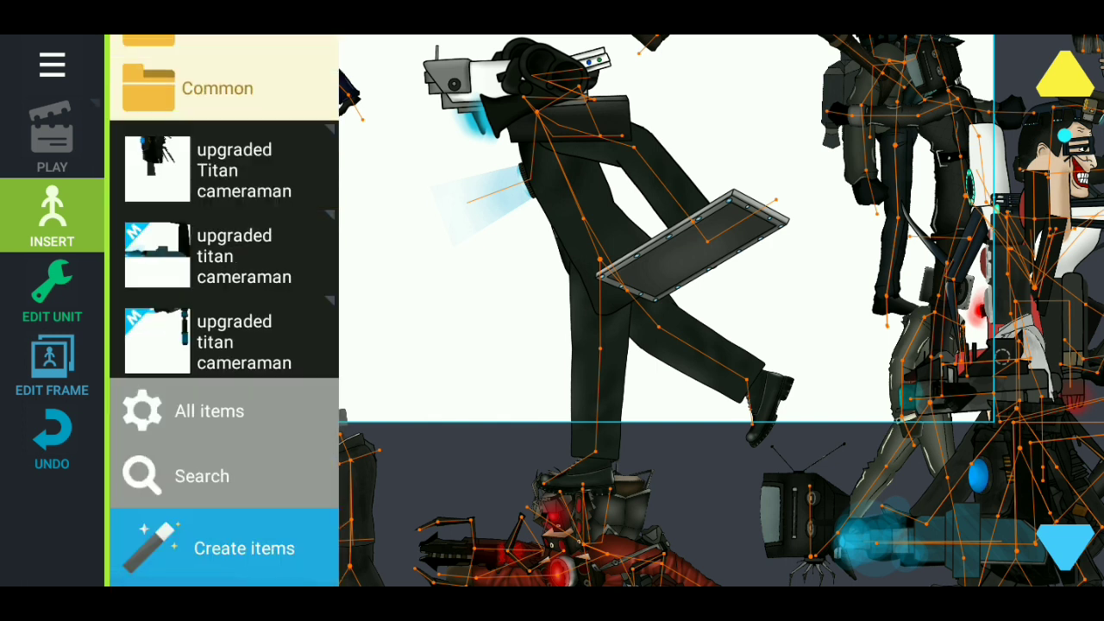
pyautogui.click(224, 336)
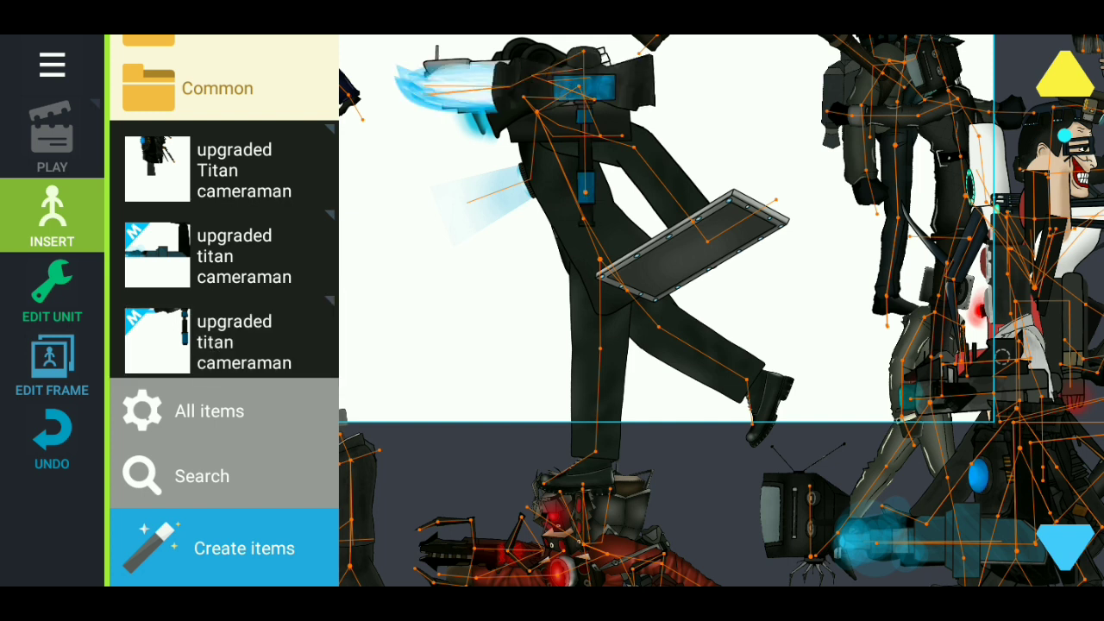
# Step: Position the hammer just left of the cameraman, then pan across the scene
pyautogui.moveTo(609, 259); pyautogui.dragTo(868, 268)
pyautogui.moveTo(525, 290)
pyautogui.mouseDown()
pyautogui.moveTo(436, 426)
pyautogui.moveTo(491, 387)
pyautogui.mouseUp()
pyautogui.moveTo(879, 307); pyautogui.dragTo(709, 306)
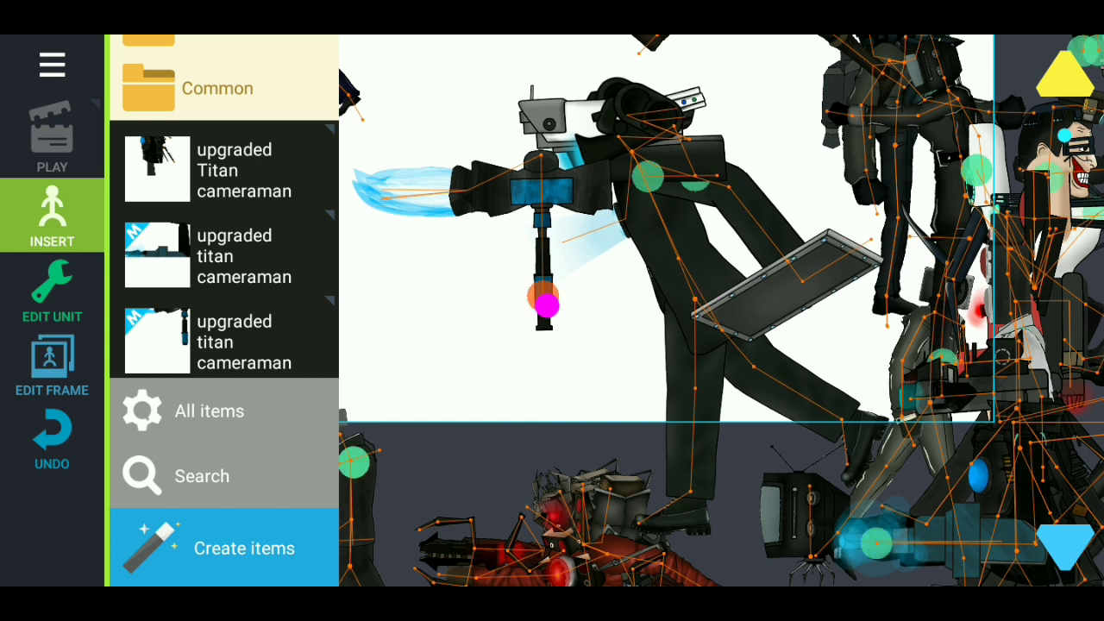
pyautogui.moveTo(547, 302); pyautogui.dragTo(463, 339)
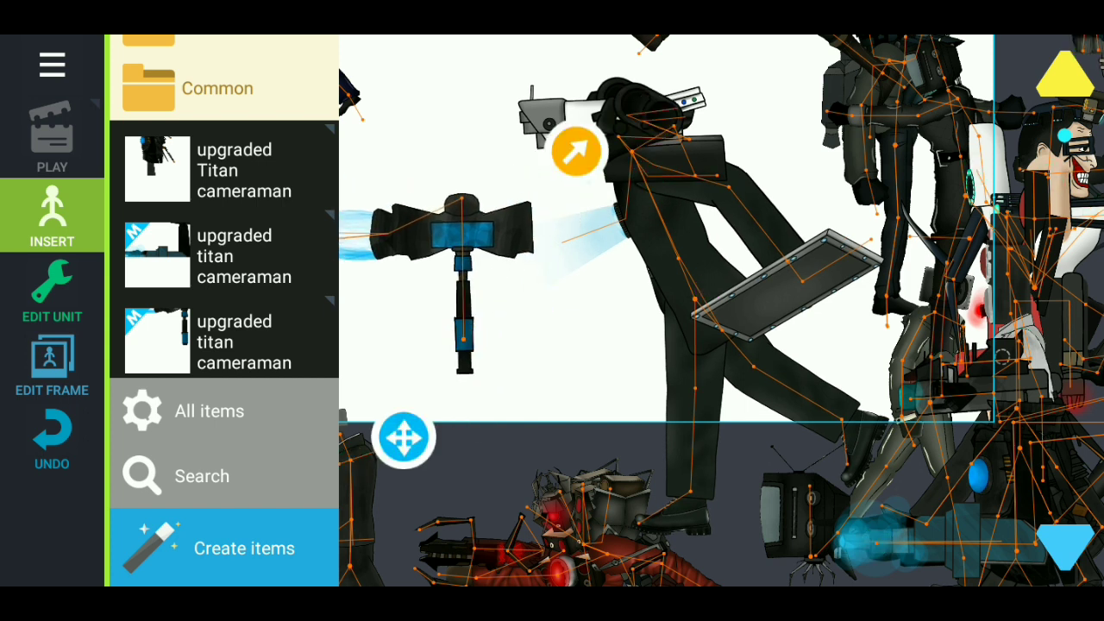
pyautogui.moveTo(548, 369)
pyautogui.mouseDown()
pyautogui.moveTo(570, 384)
pyautogui.moveTo(633, 54)
pyautogui.moveTo(579, 54)
pyautogui.mouseUp()
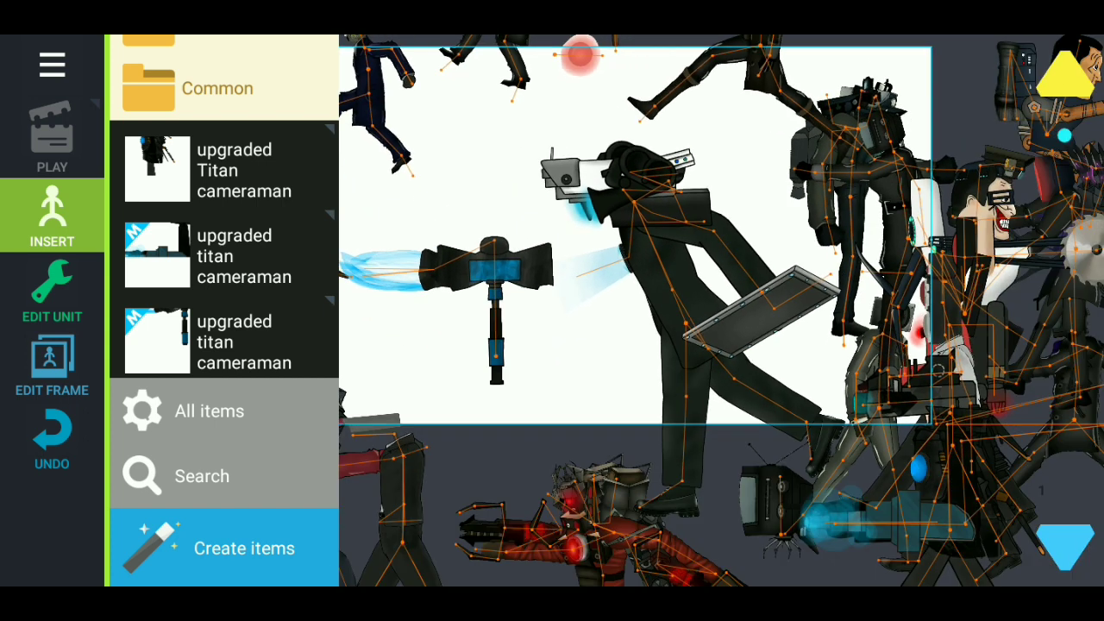
pyautogui.moveTo(525, 382); pyautogui.dragTo(893, 458)
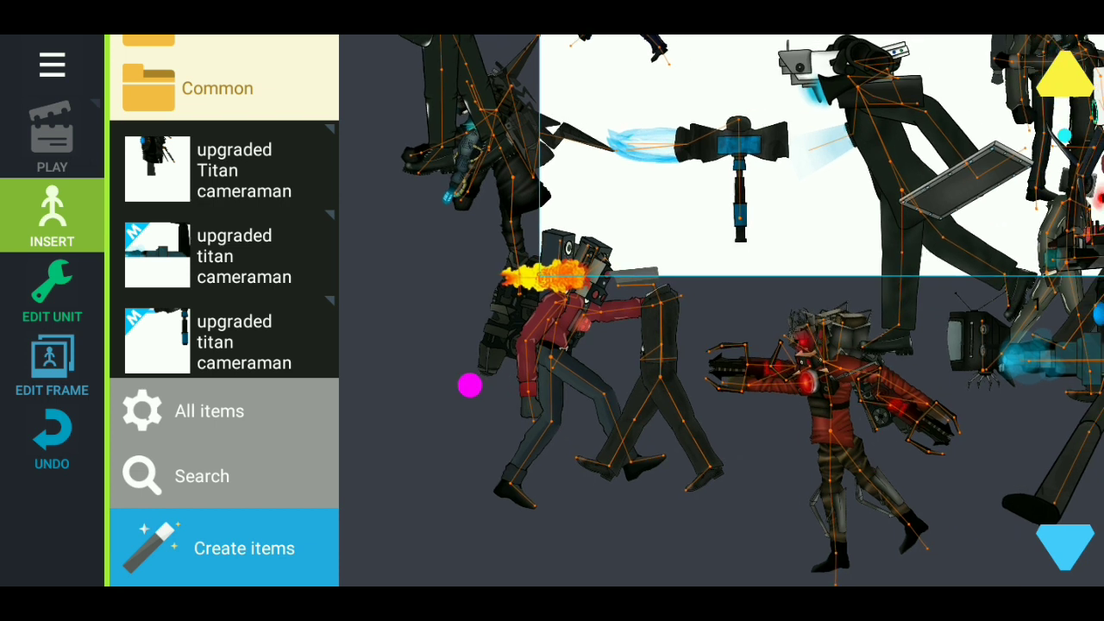